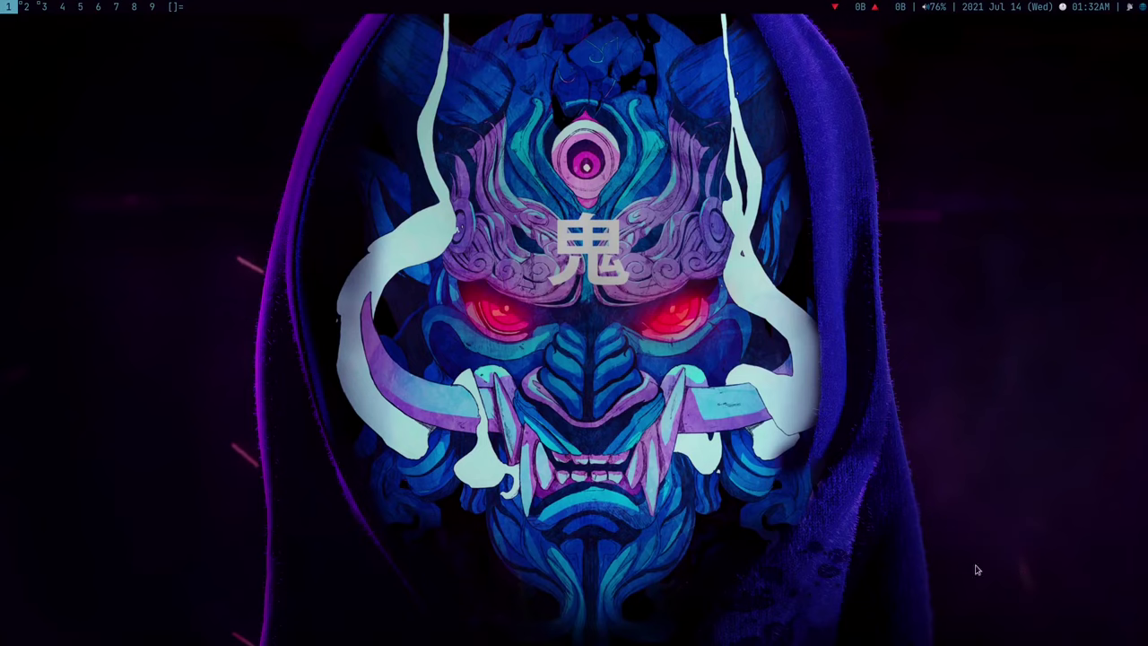
Step: Switch to the Calc workspace and enter 'Worth = 10' in cell A1
key(super+2)
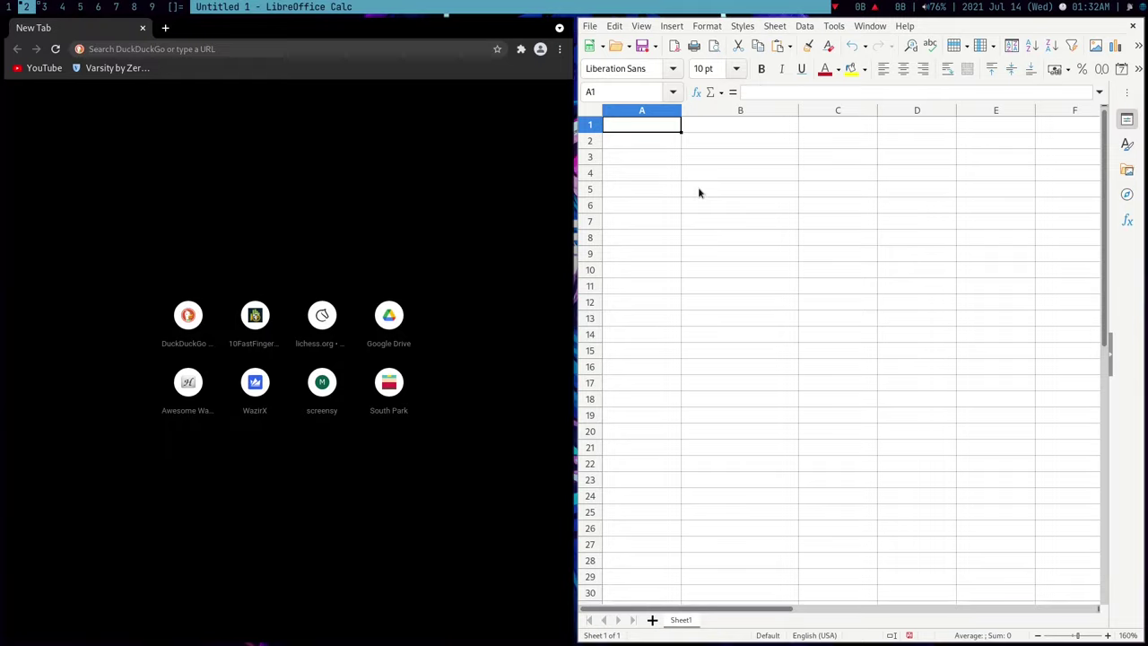
text(Worth )
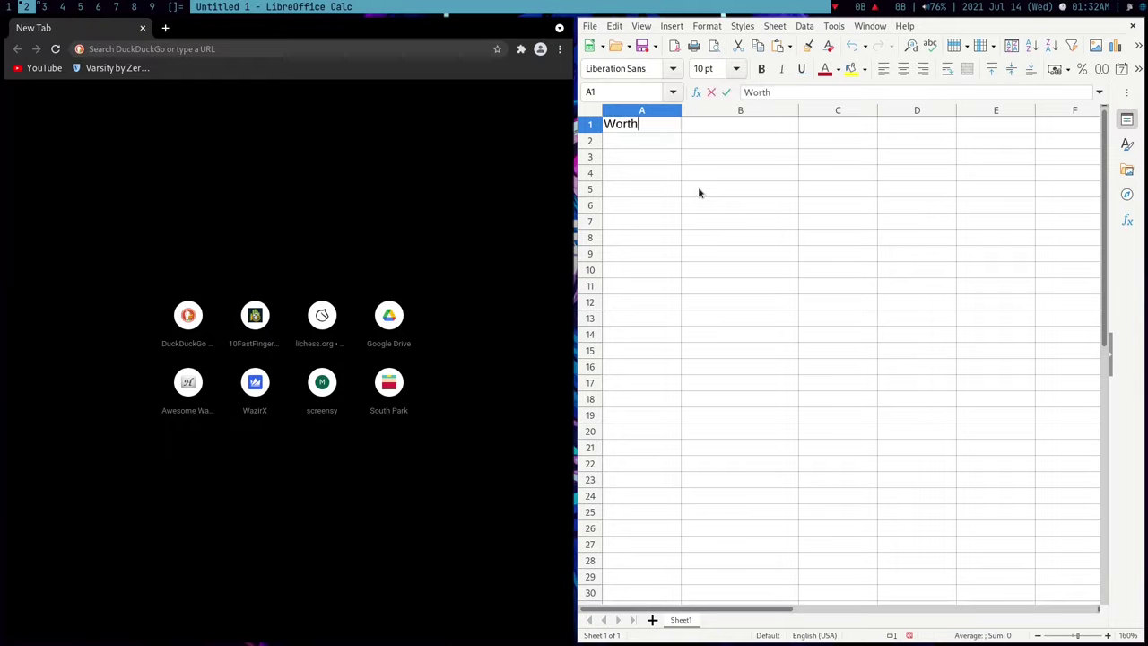
text(= 10)
key(Return)
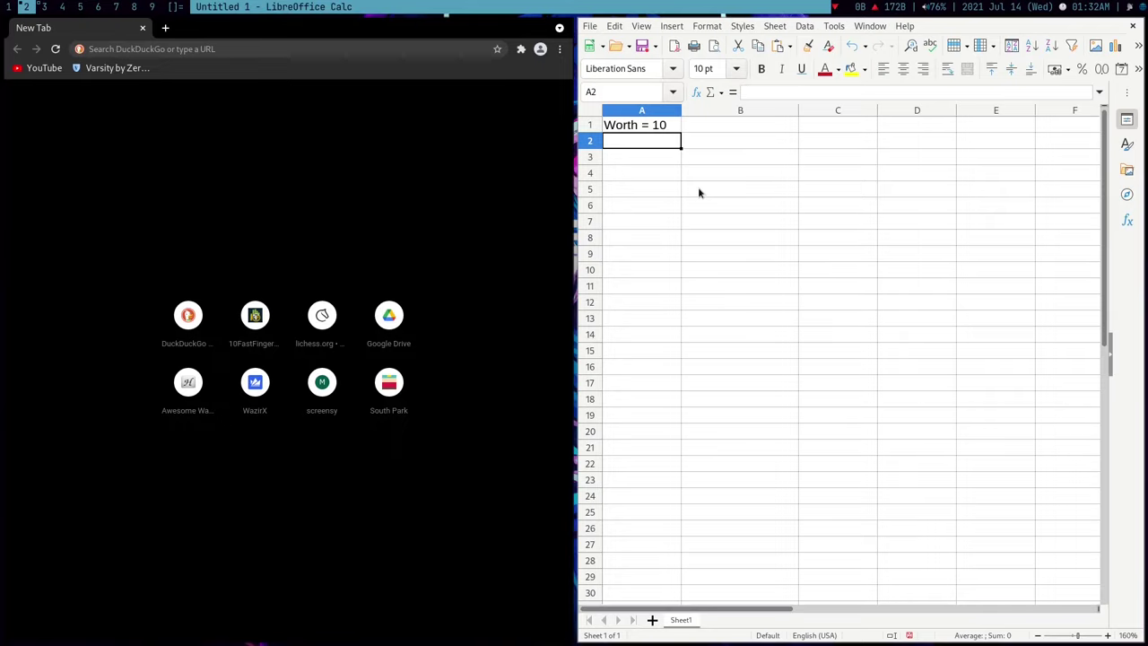
Step: Open YouTube in Chromium from the address bar suggestion
click(304, 49)
text(you)
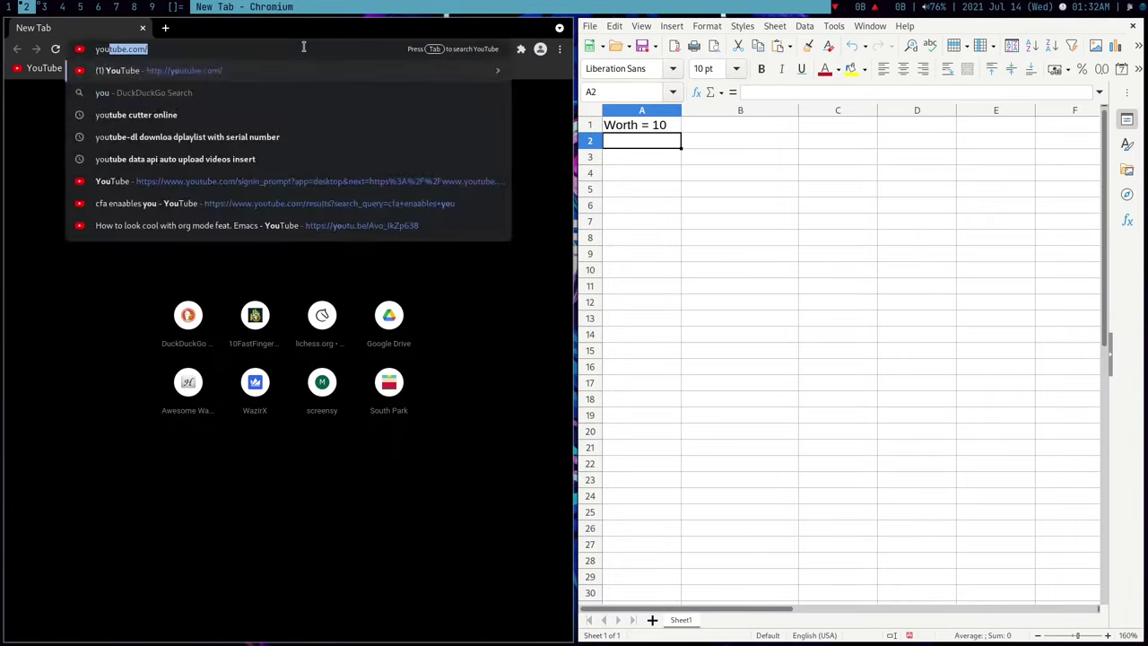
key(Return)
key(Up)
key(Right)
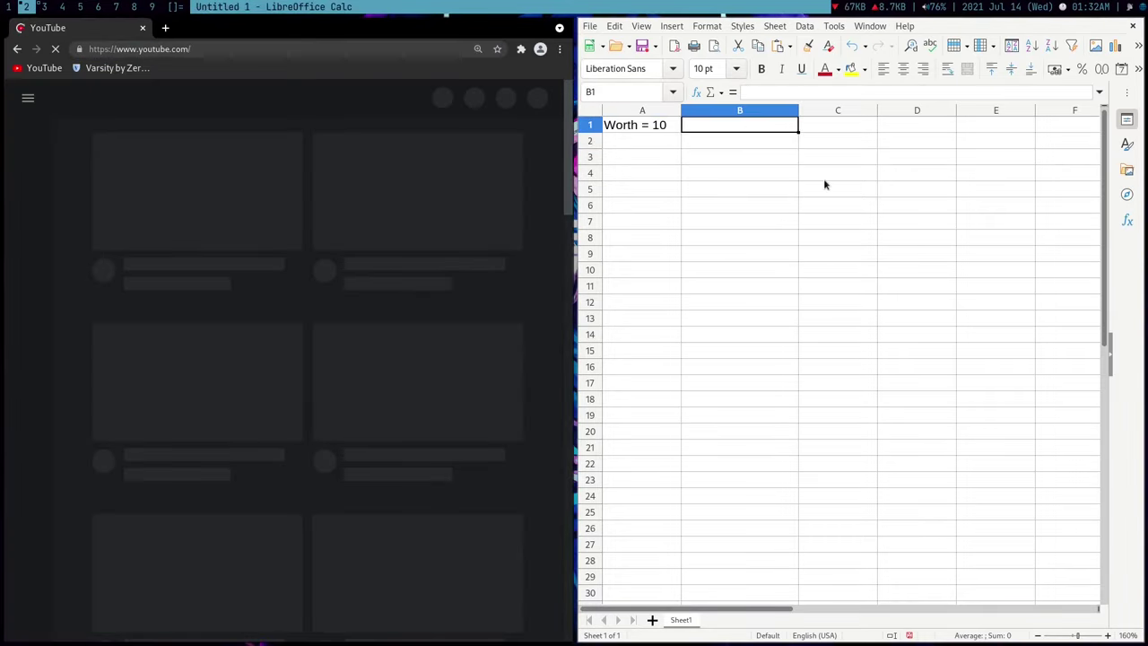
key(Right)
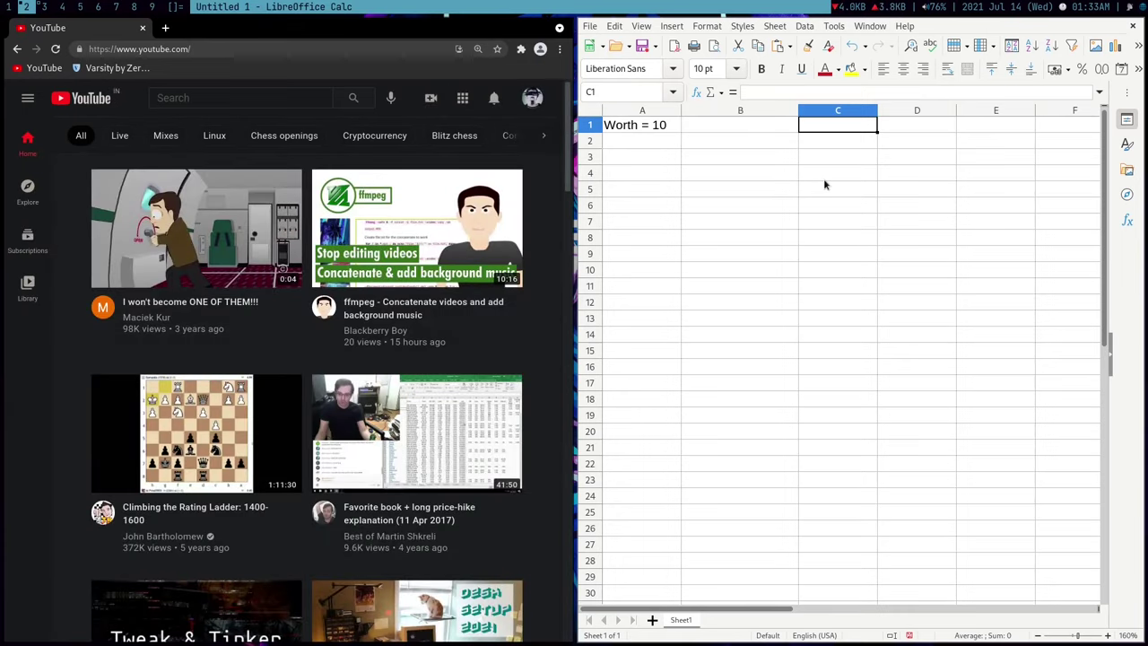
Step: Search YouTube for 'cs50'
click(249, 98)
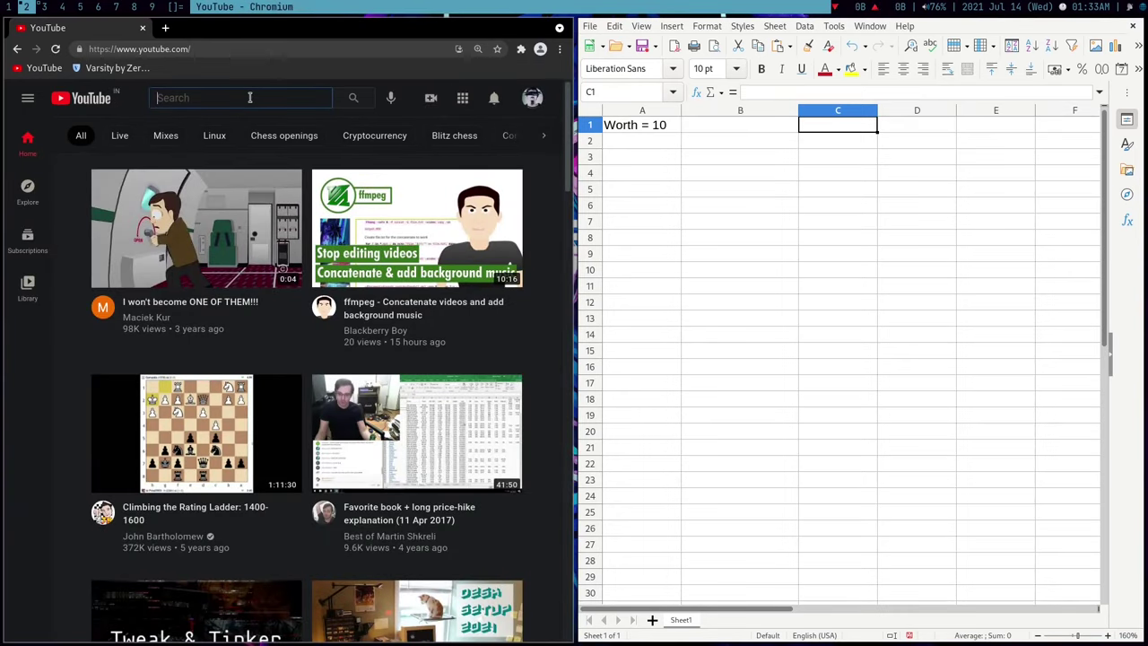
click(663, 141)
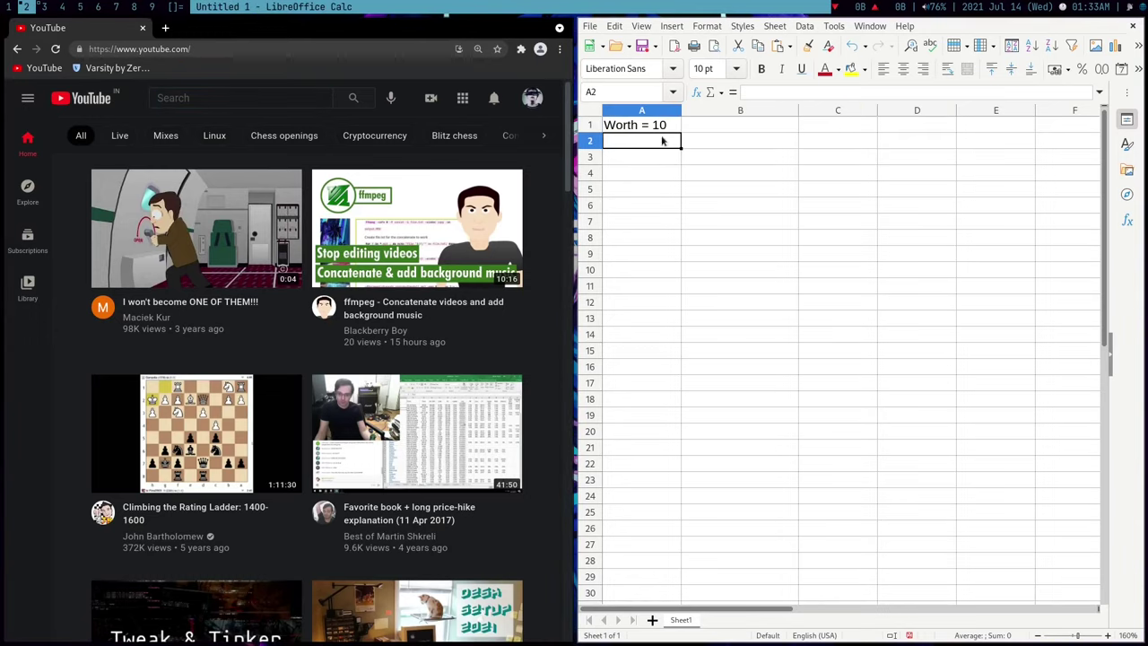
click(222, 98)
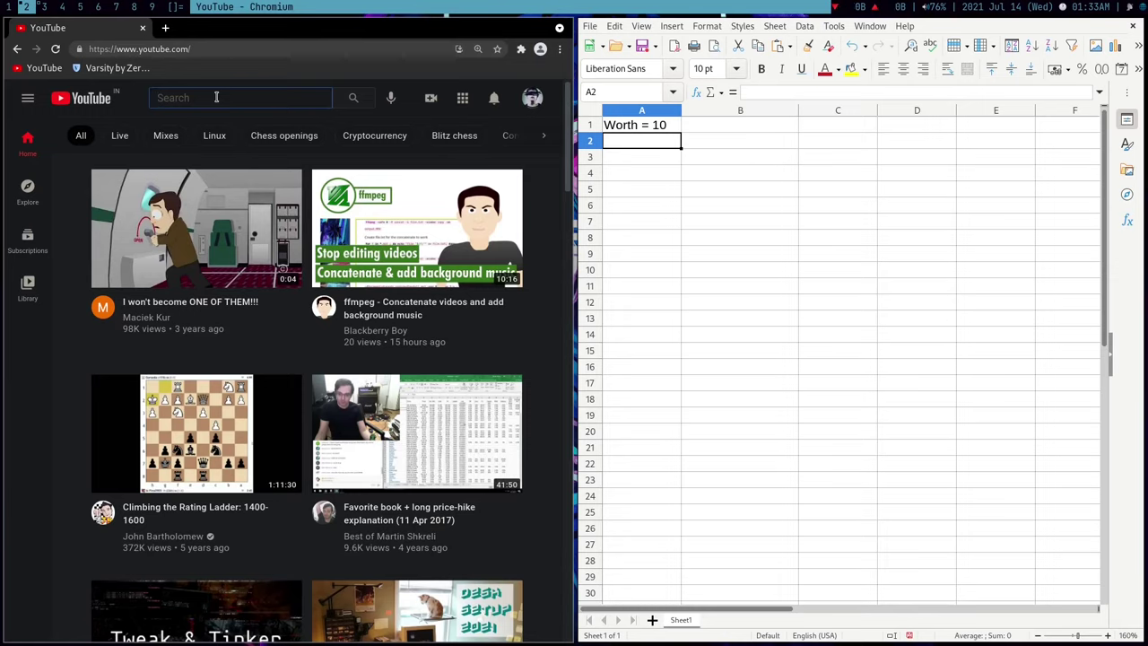
text(cs50)
key(Return)
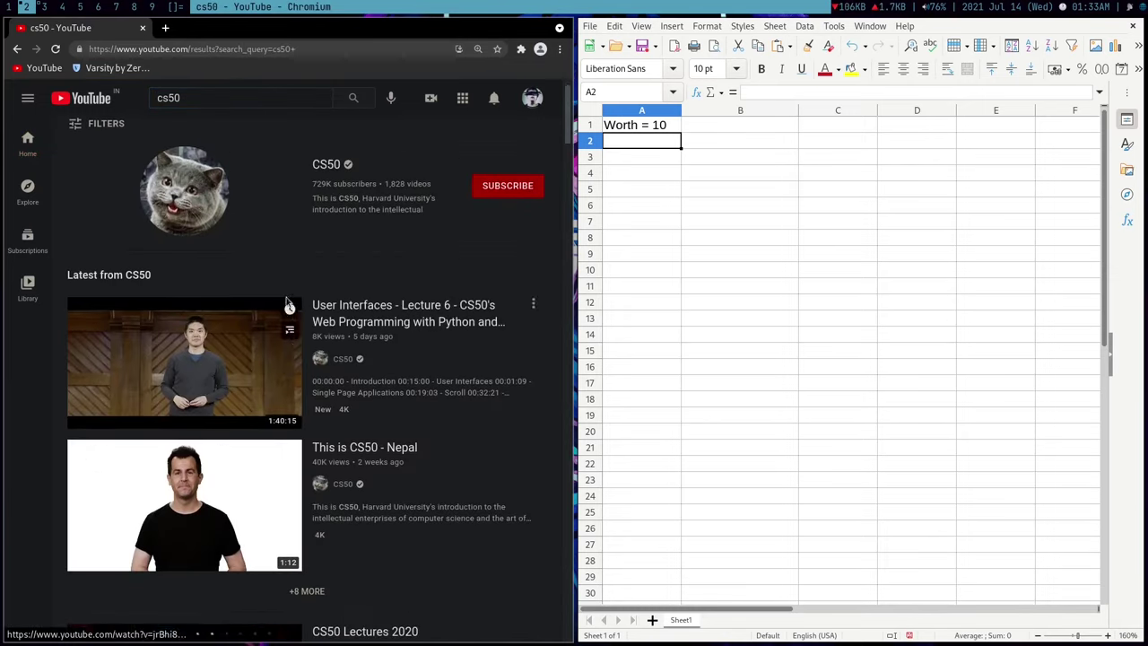
Step: Refine the YouTube search to 'cs50 2019' and open a blank new tab
click(230, 98)
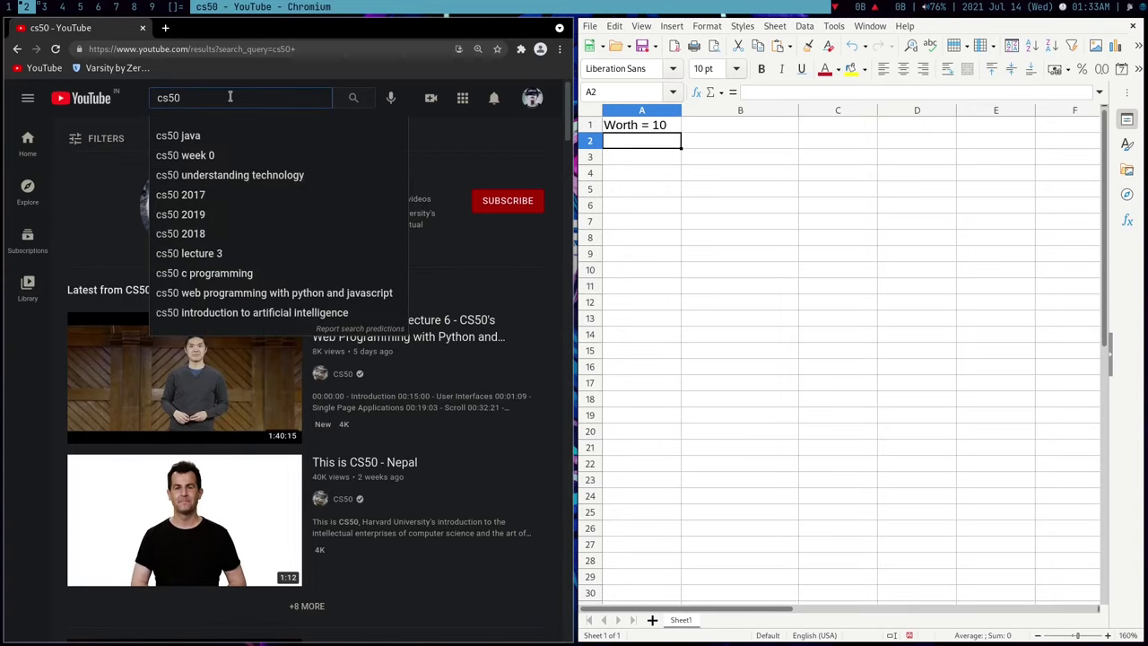
click(438, 146)
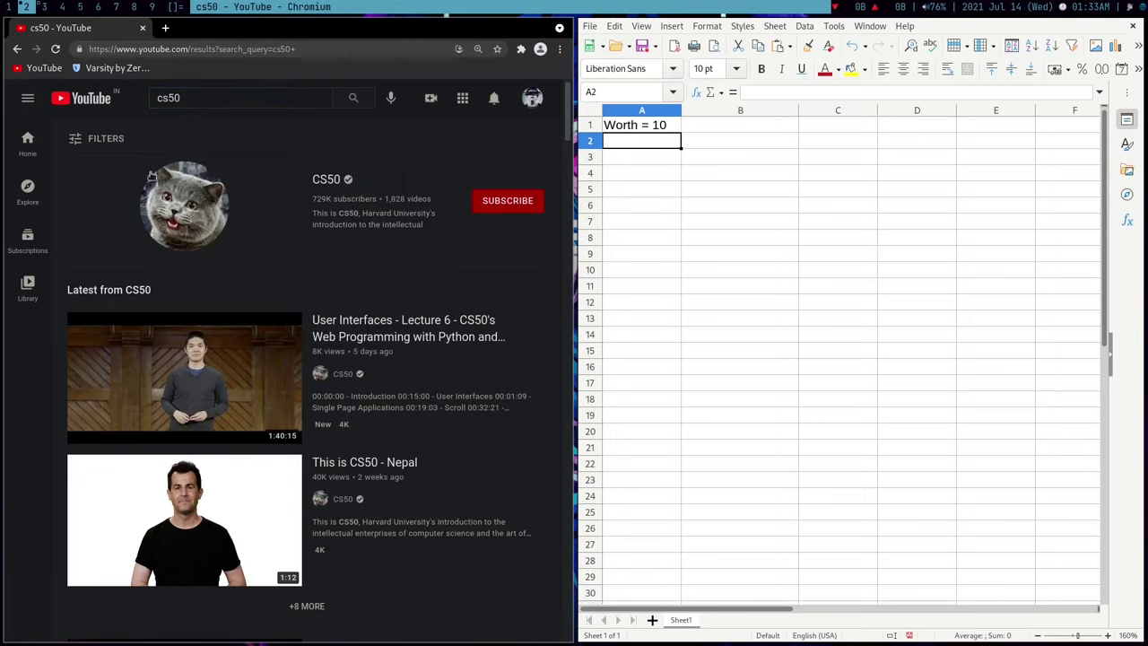
click(219, 98)
text(2019)
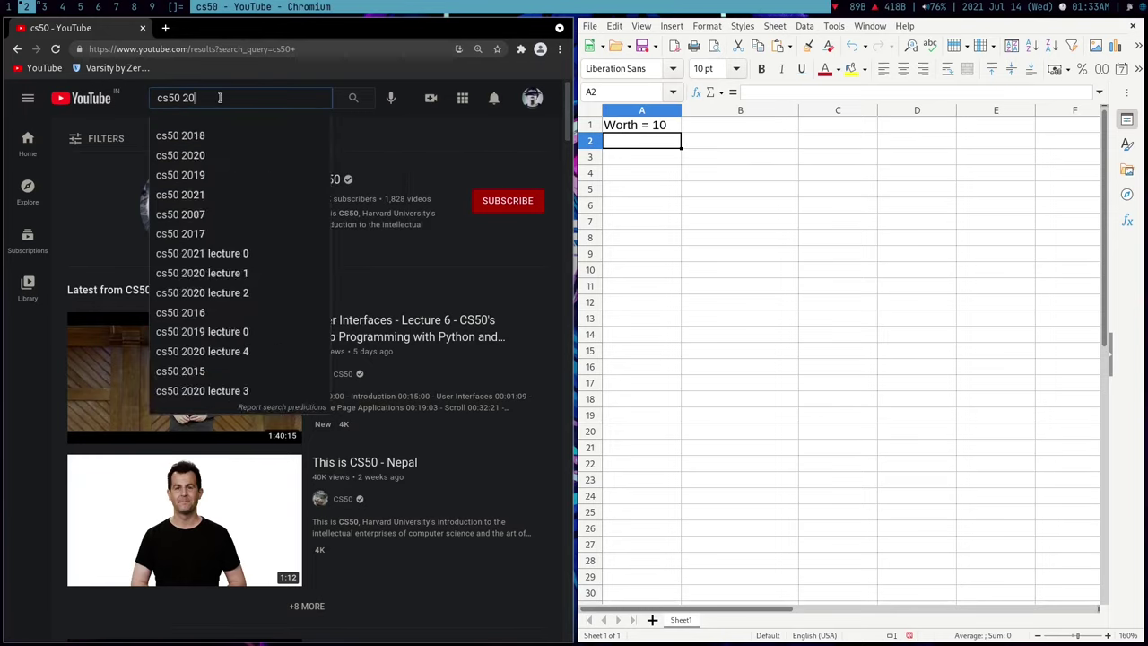
key(Return)
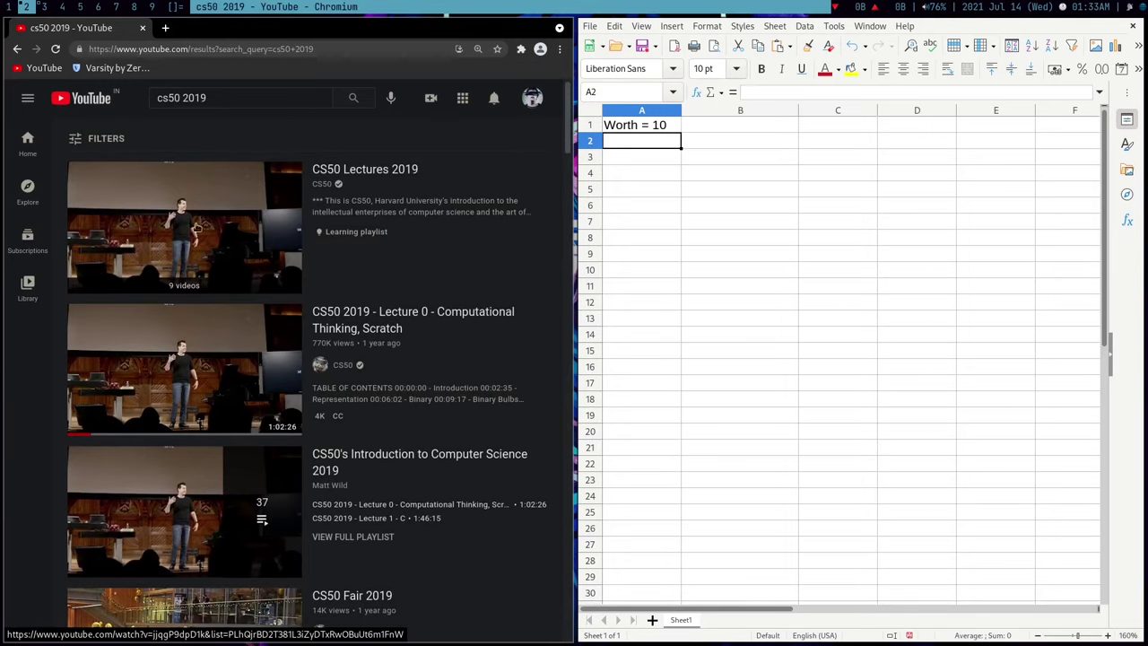
click(165, 28)
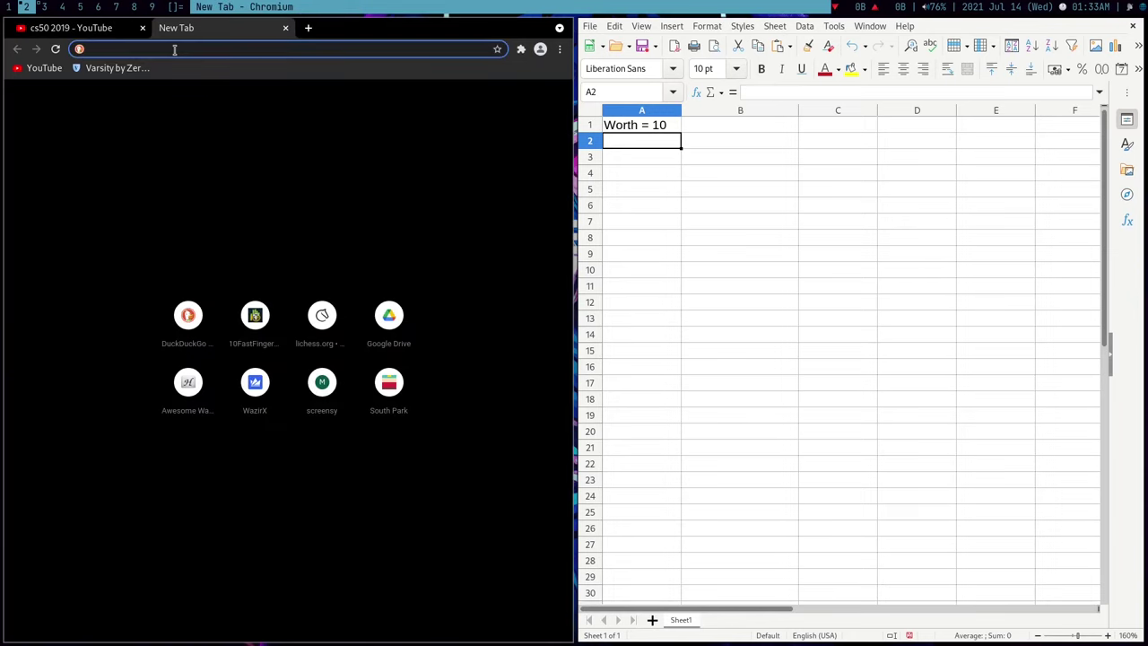
Step: Load Google and search for 'cs50 course cost'
text(google)
key(Return)
text(cs5)
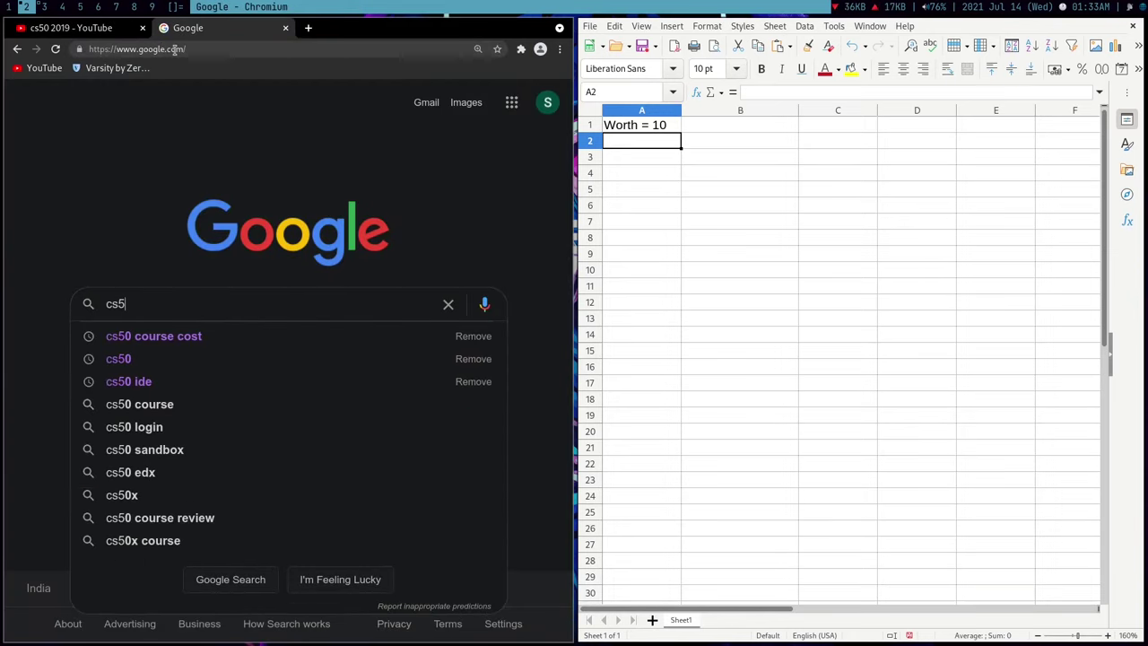
key(Down)
key(Return)
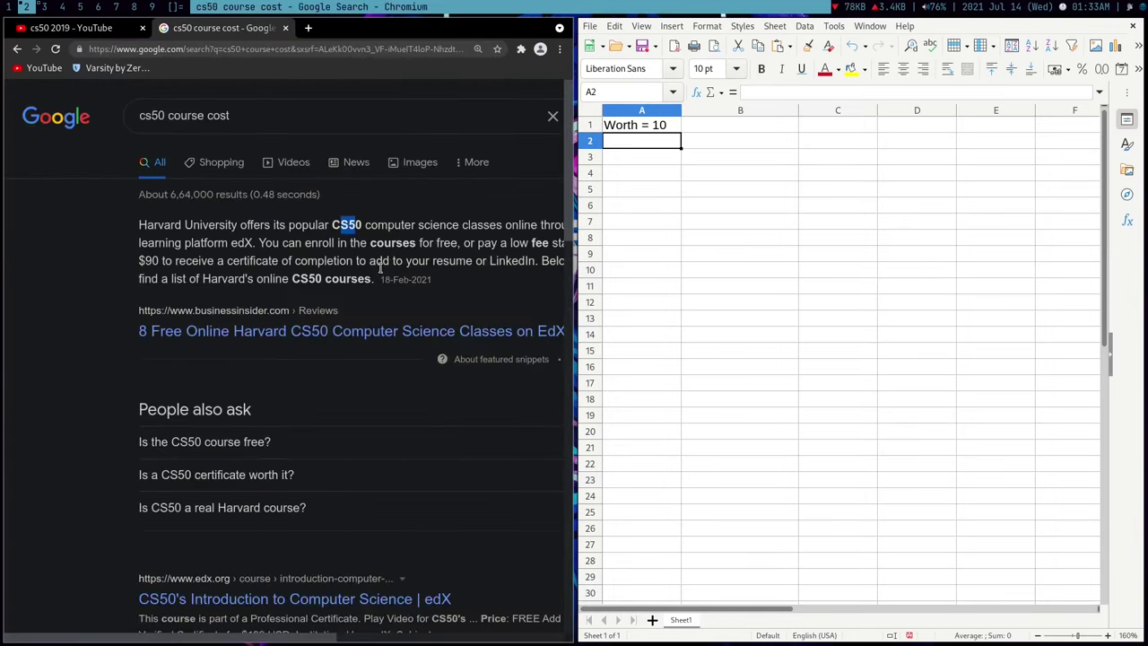
Step: Highlight the enrollment and $90 certificate fee lines, then return to the YouTube tab
mouse_move(257, 243)
mouse_down()
mouse_move(196, 279)
mouse_move(169, 260)
mouse_up()
mouse_move(280, 260)
mouse_down()
mouse_move(456, 260)
mouse_move(250, 260)
mouse_up()
click(419, 260)
key(ctrl+shift+Tab)
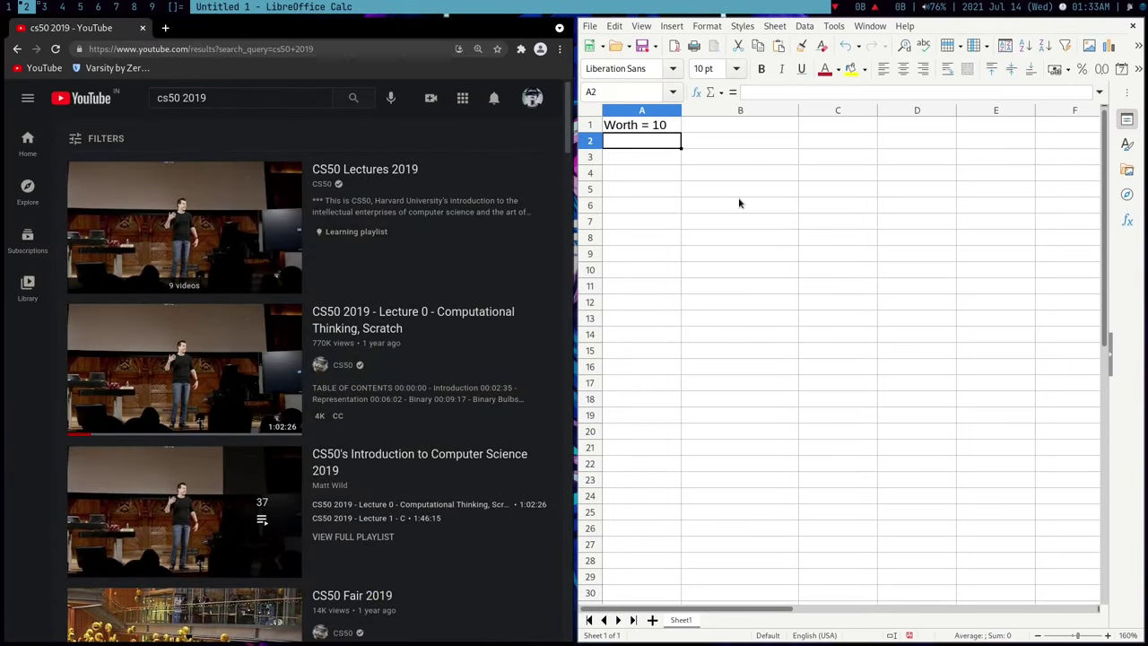
Step: Enter a bold 'CS50' heading in cell B2
key(Right)
key(Left)
key(Down)
key(Right)
key(Up)
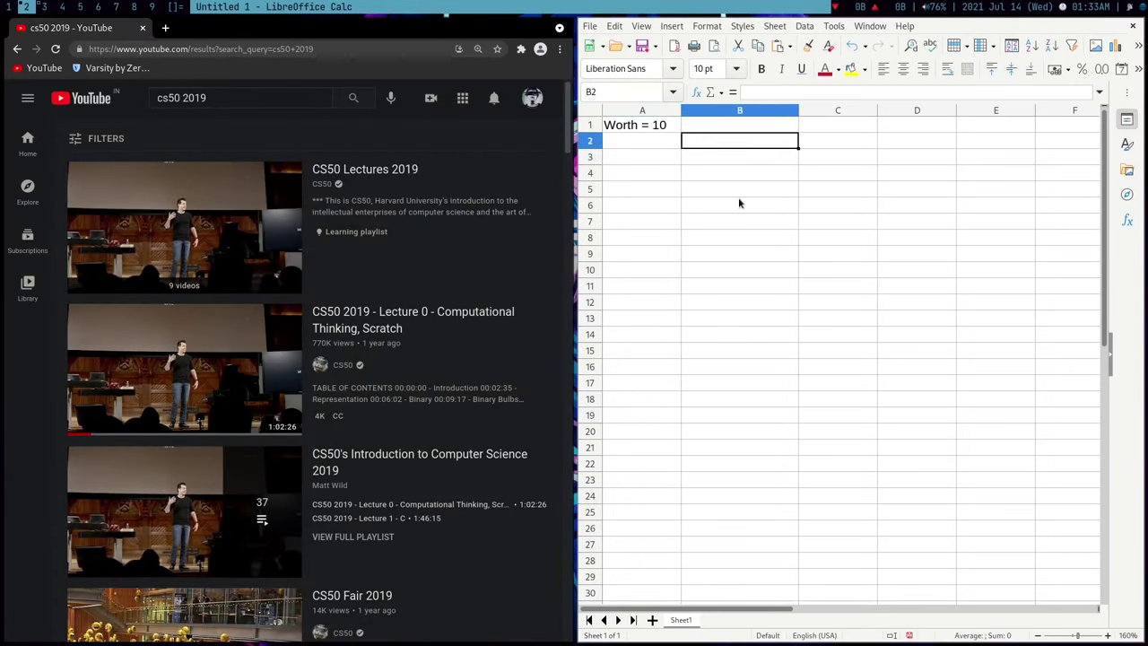
text(CS5)
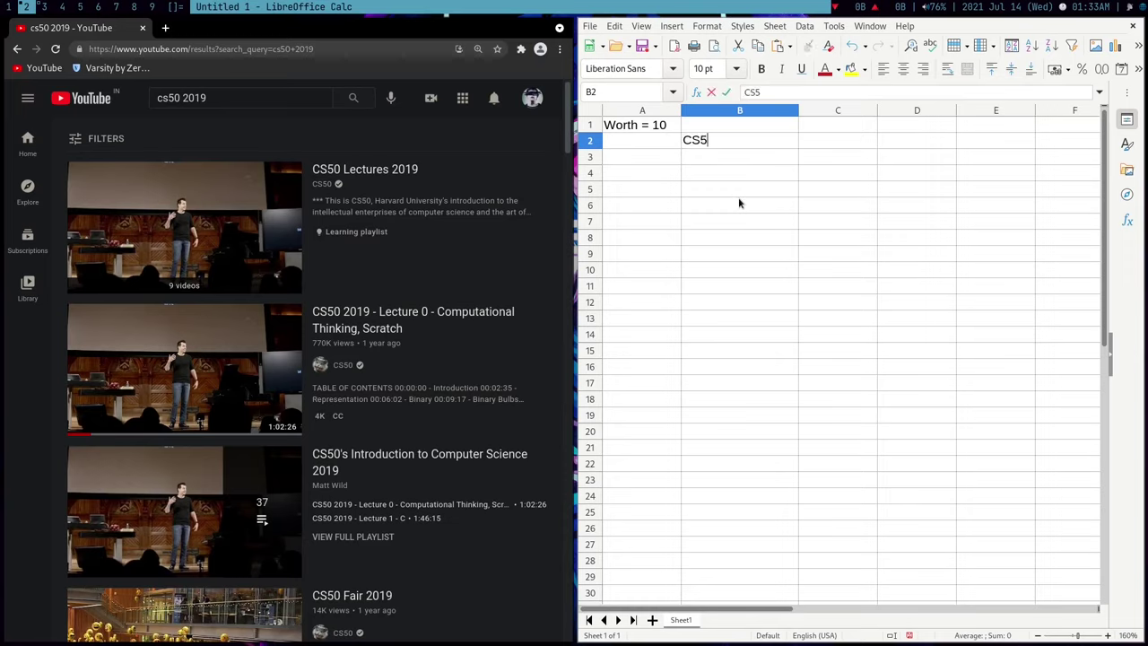
text(0)
key(Return)
key(Up)
click(760, 69)
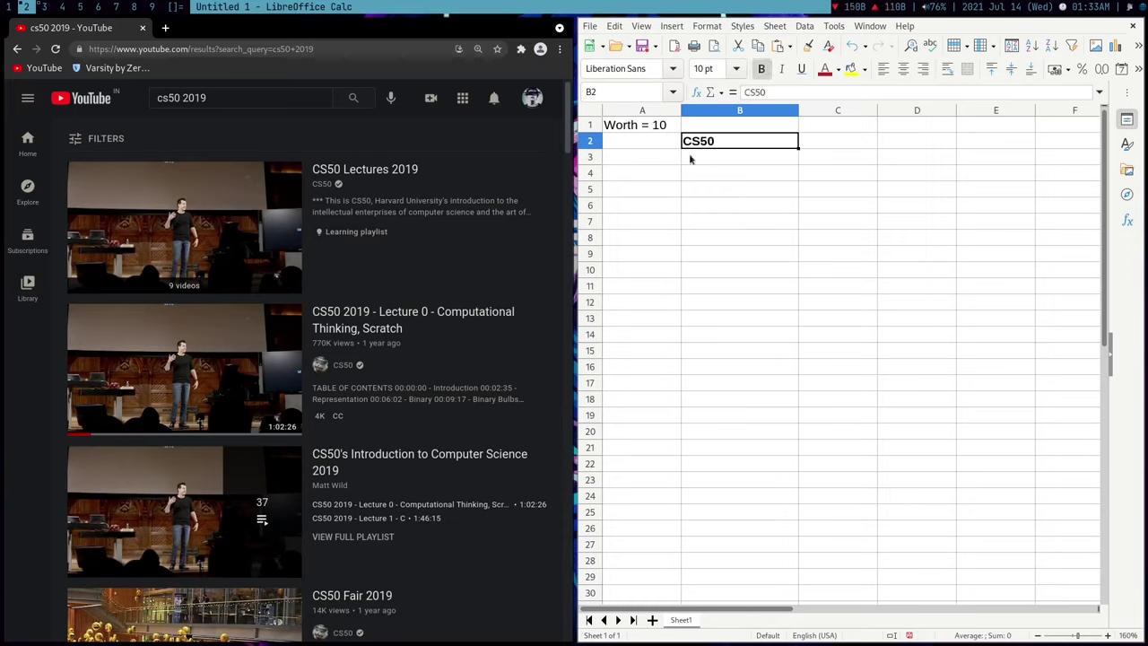
Step: Type 'Worth Point' in A3 and a left-aligned 1000 in B3
key(Down)
key(Left)
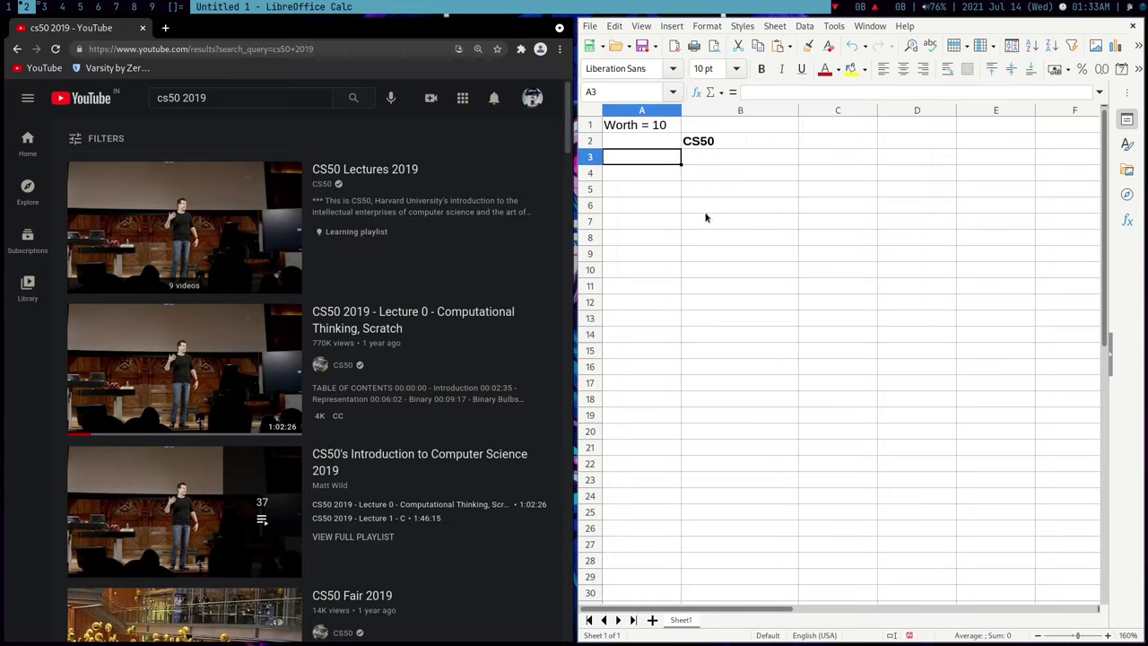
text(Wo)
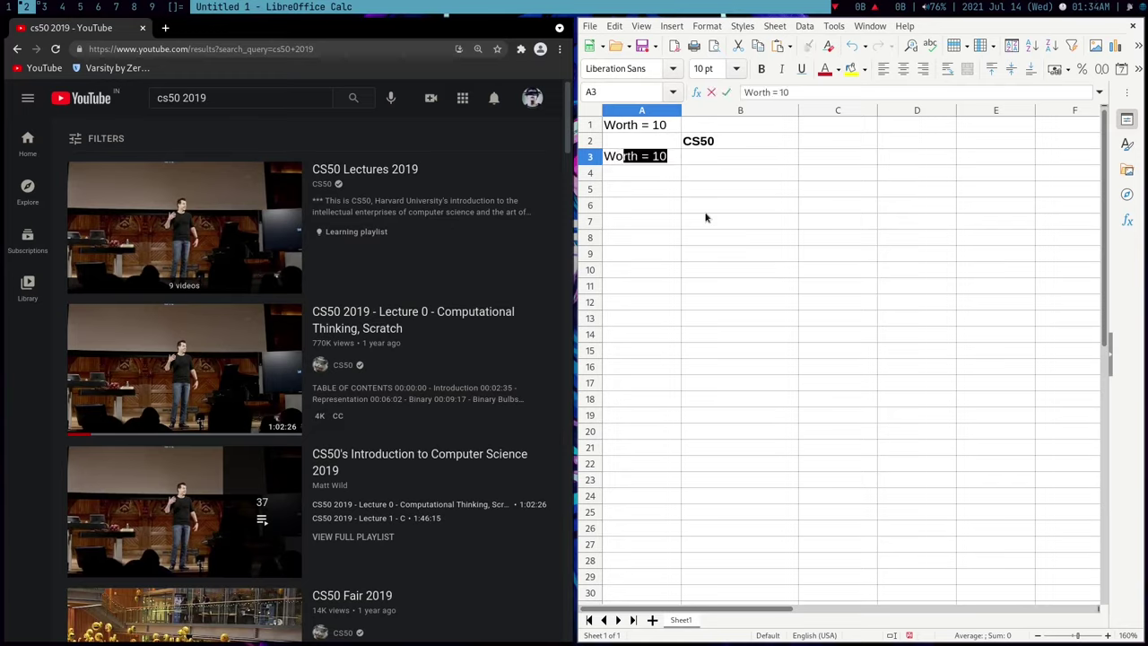
text(rth Point)
key(Tab)
text(100)
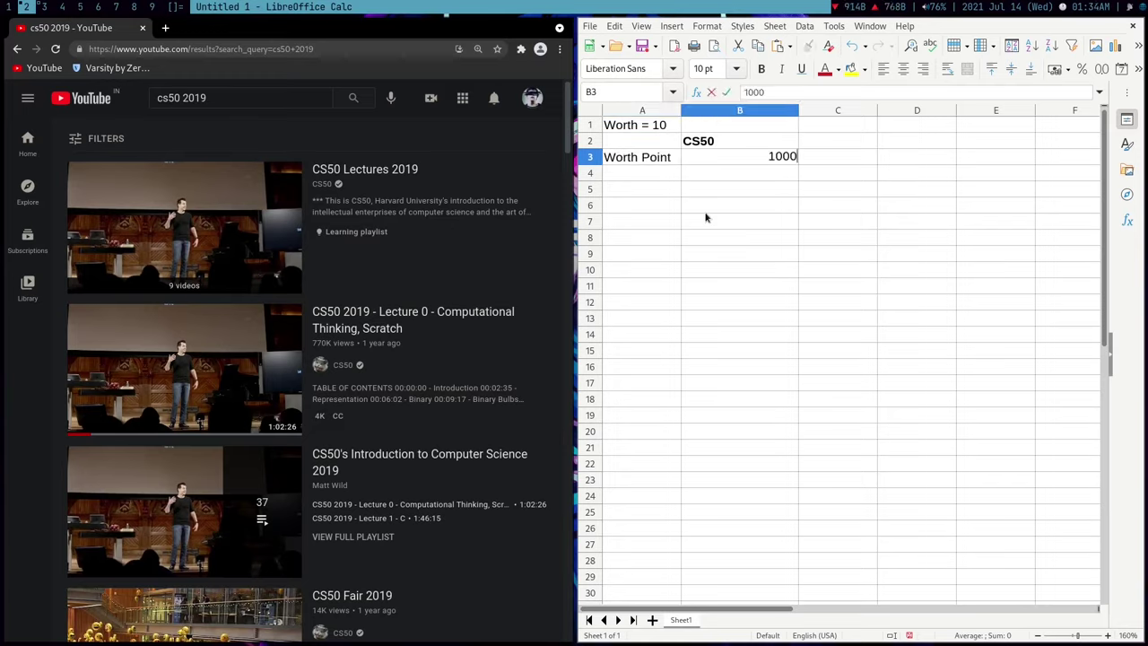
key(ctrl+l)
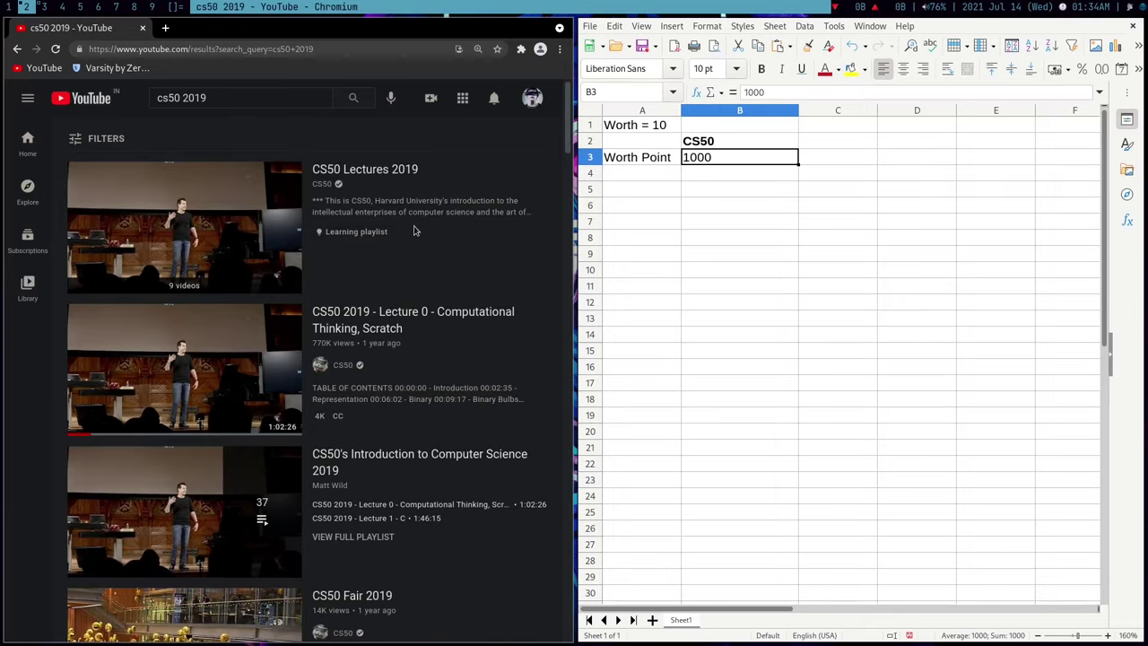
Step: Search Google for 'best university in world' in a new tab, then return to YouTube
click(165, 28)
text(go)
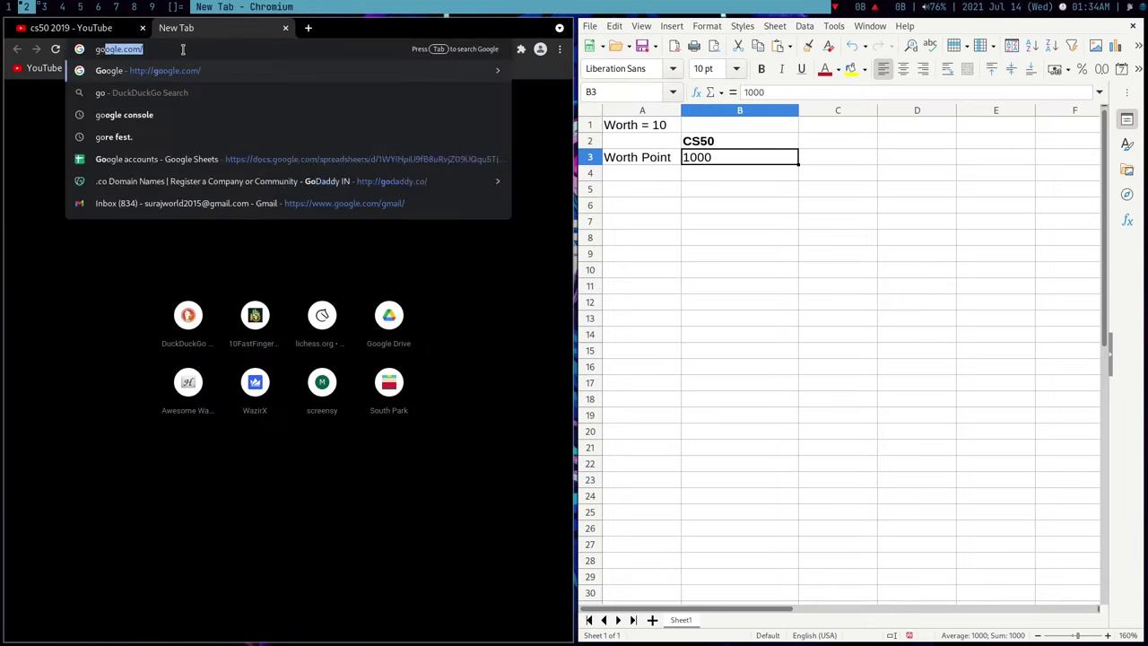
key(Return)
text(best unive)
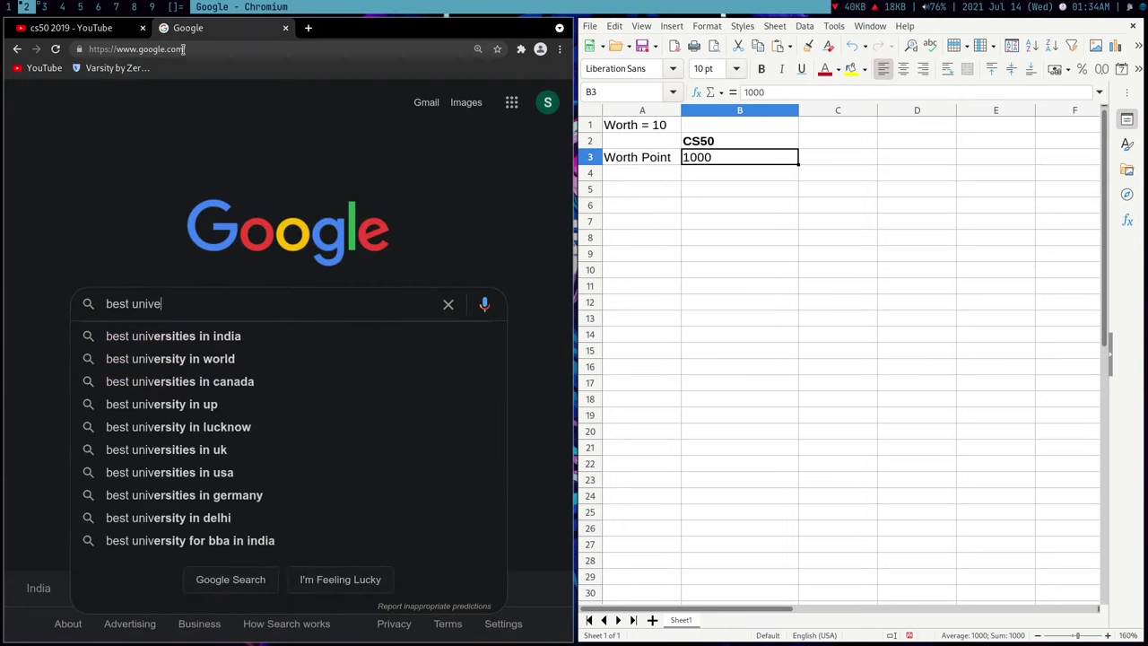
text(rsi)
key(Down)
key(Down)
key(Return)
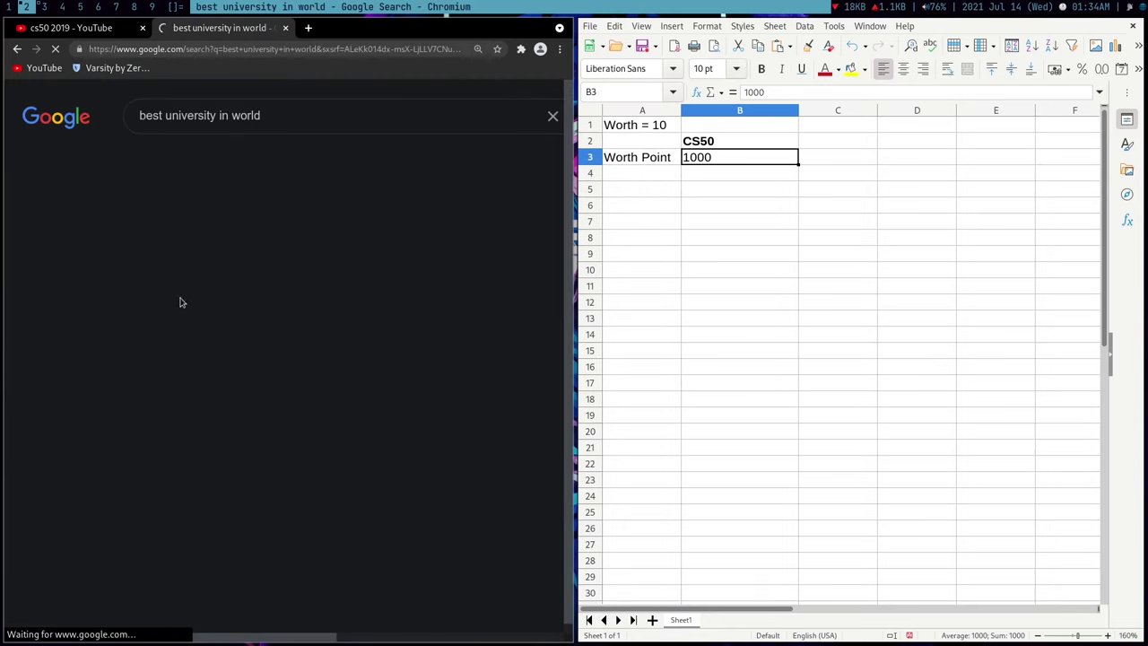
scroll(268, 270, right, 3)
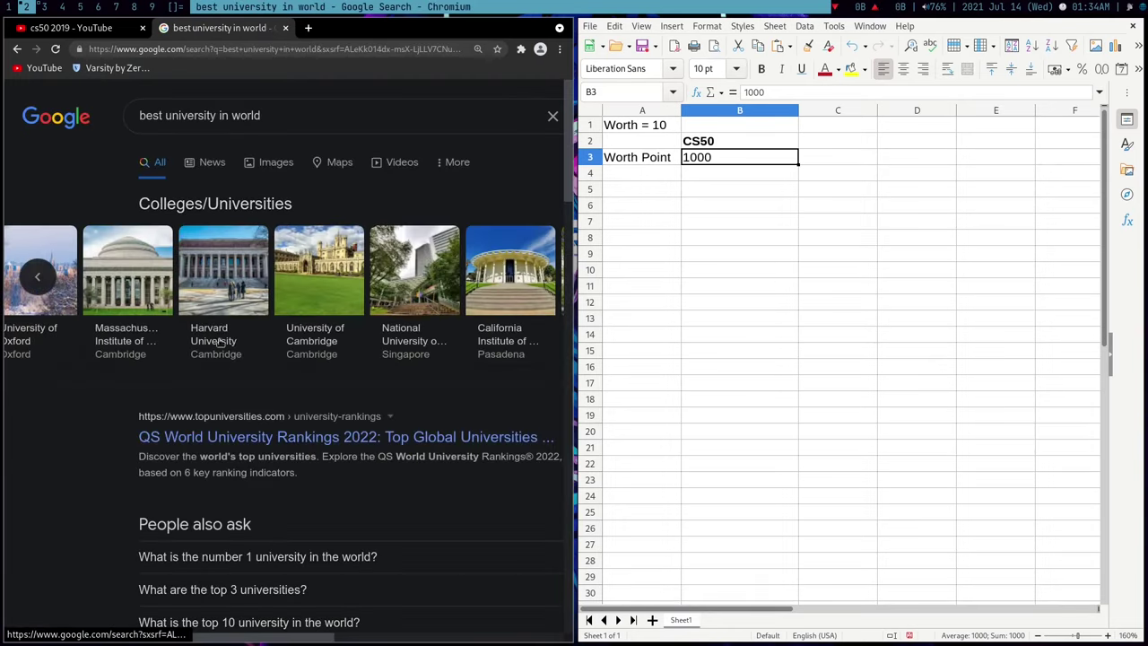
key(ctrl+shift+Tab)
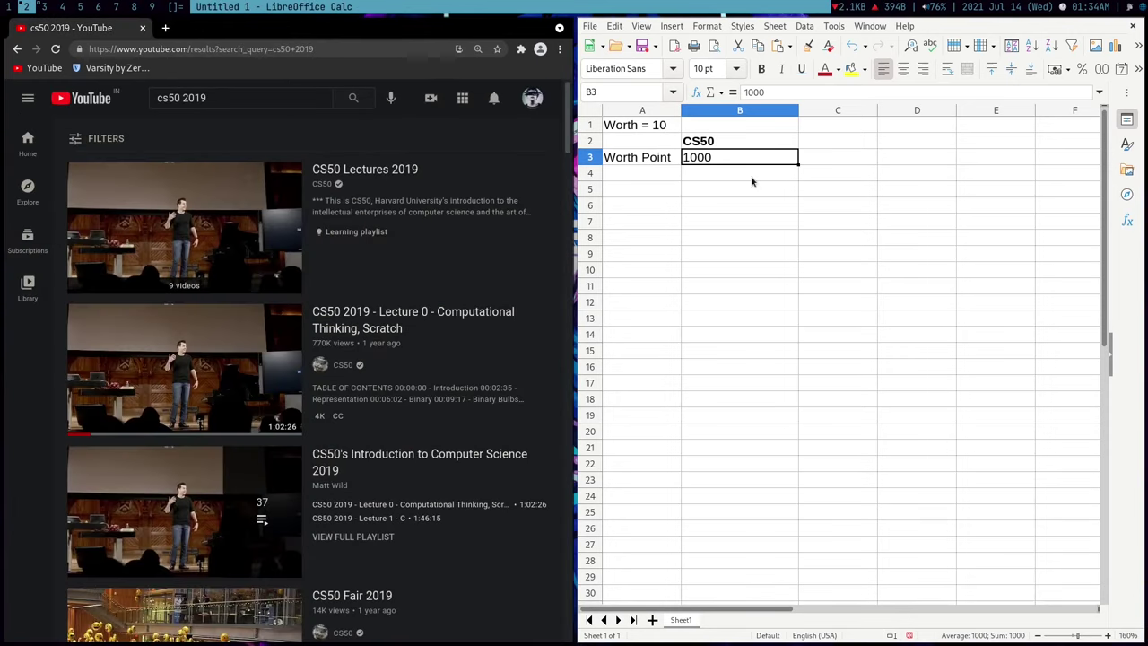
Step: Replace a placeholder entry in B1 with '50k$'
key(Up)
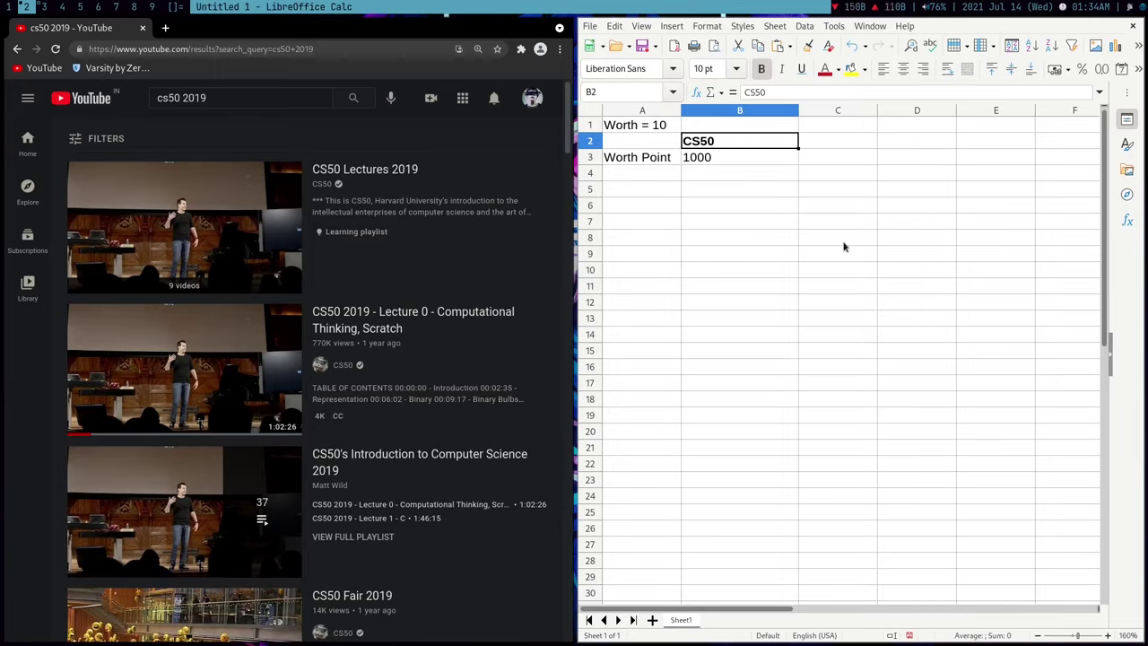
key(Up)
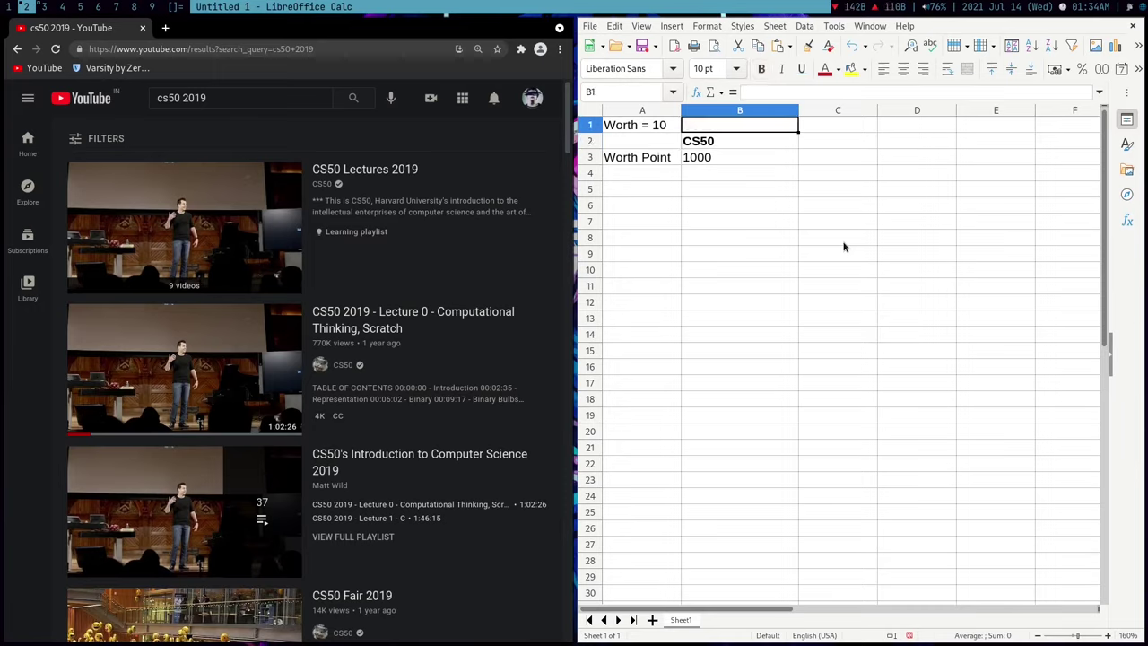
text(XXXXXXX)
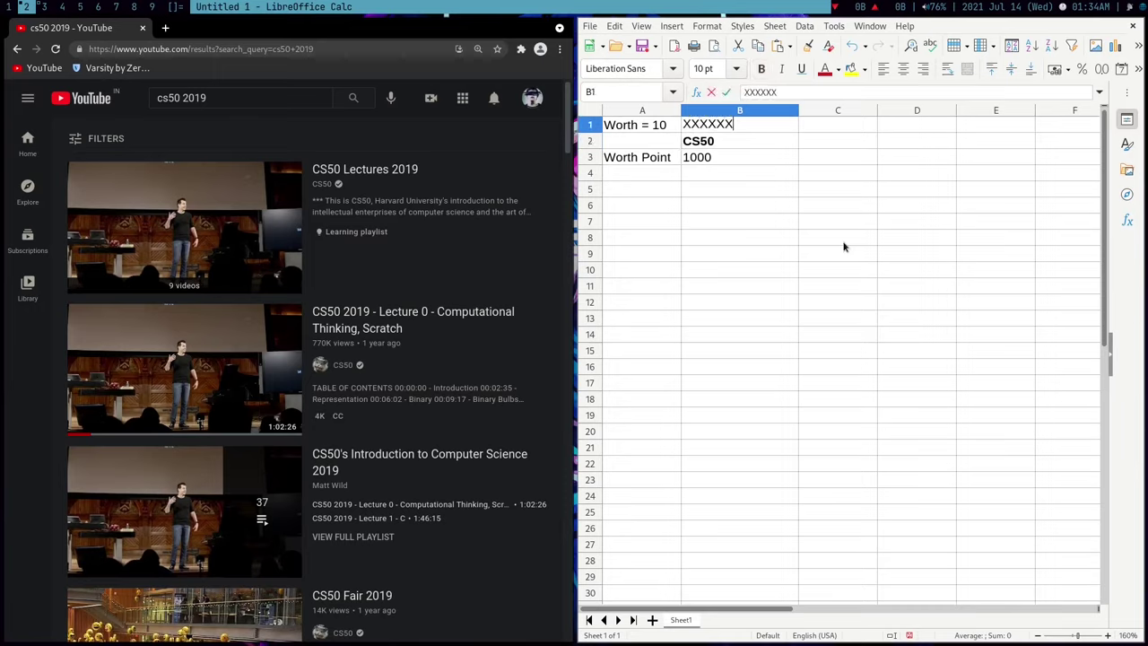
text(XXX)
key(Return)
key(Up)
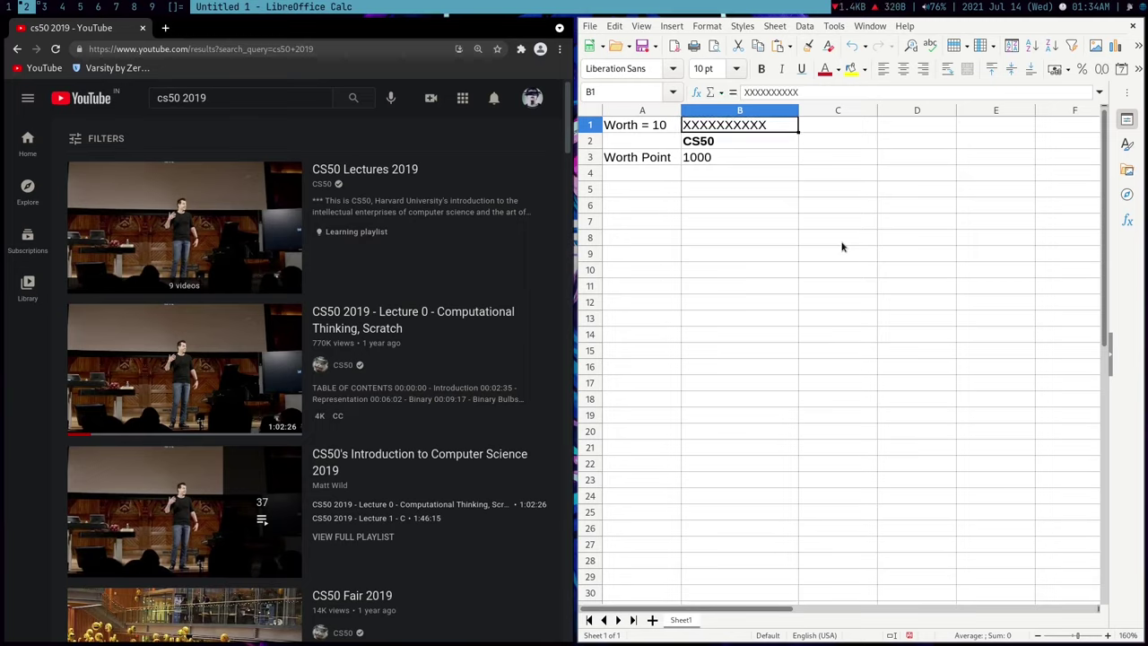
key(Delete)
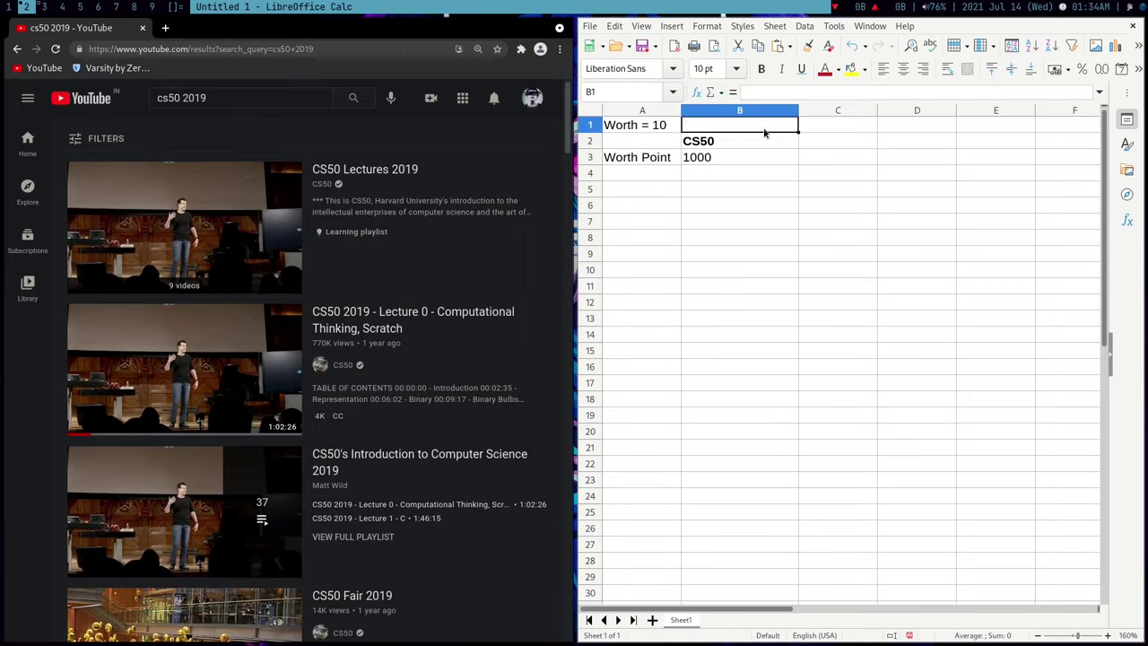
text(50k$)
click(667, 173)
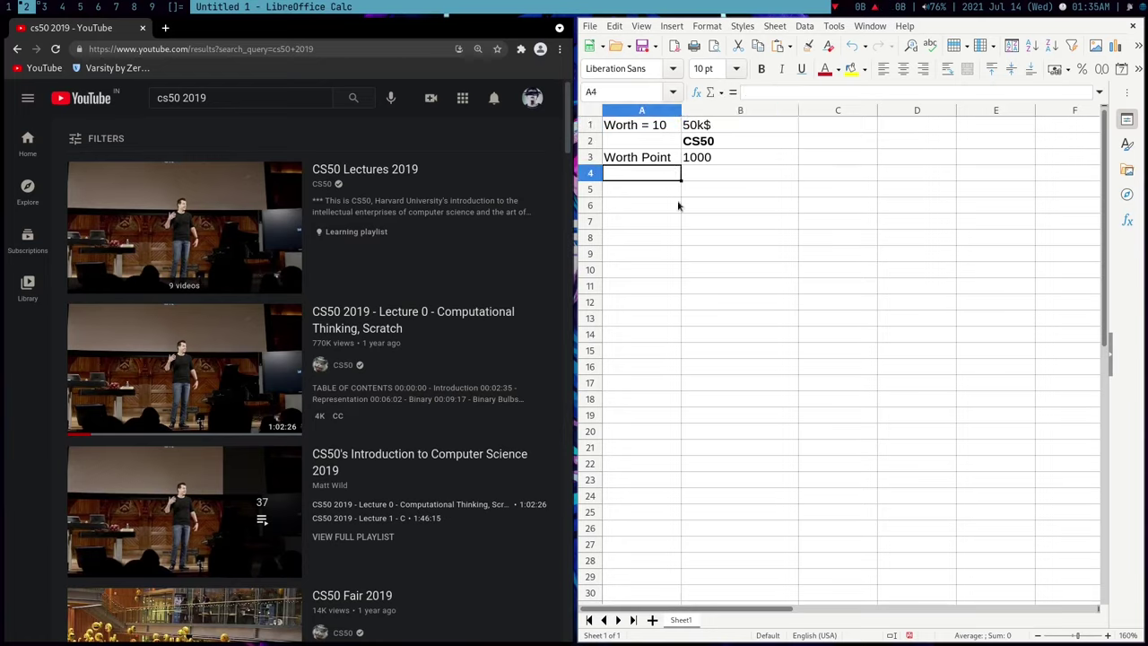
Step: Label A4 'Time' and enter 50 in B4, clearing a wrong autocompleted value
text(Time)
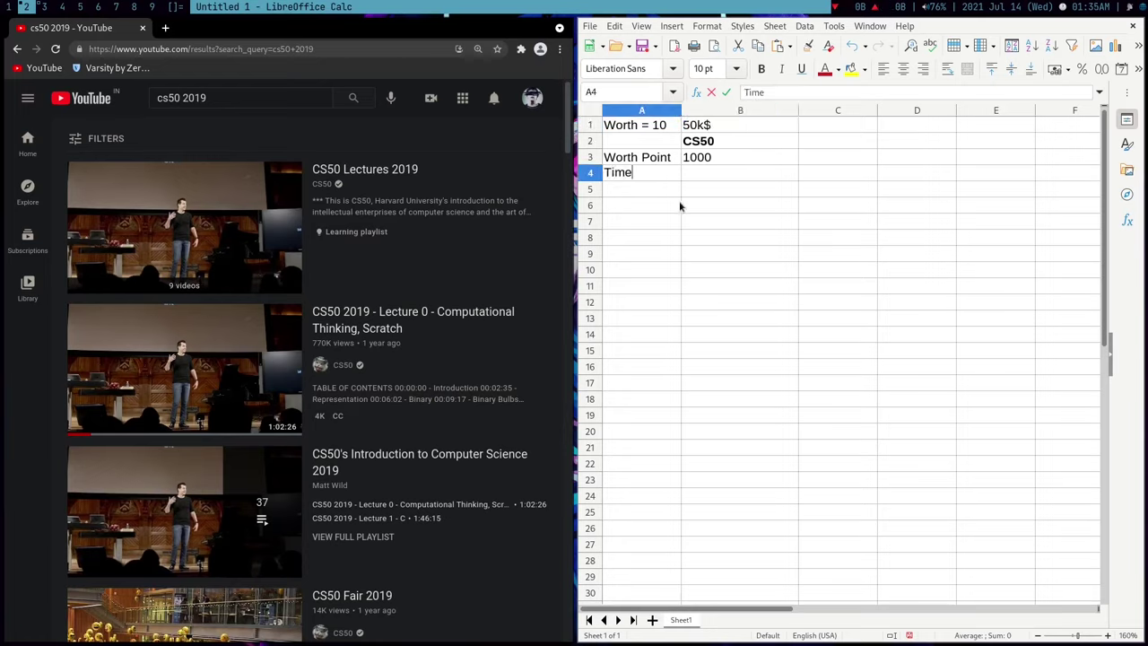
key(Tab)
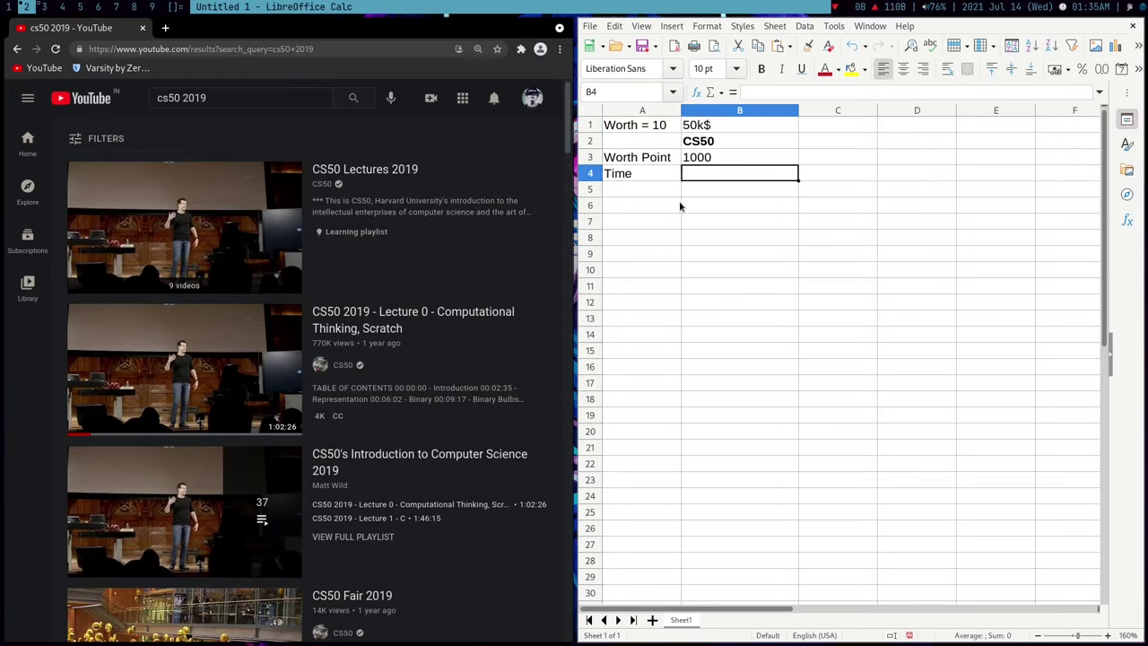
text(50)
key(Return)
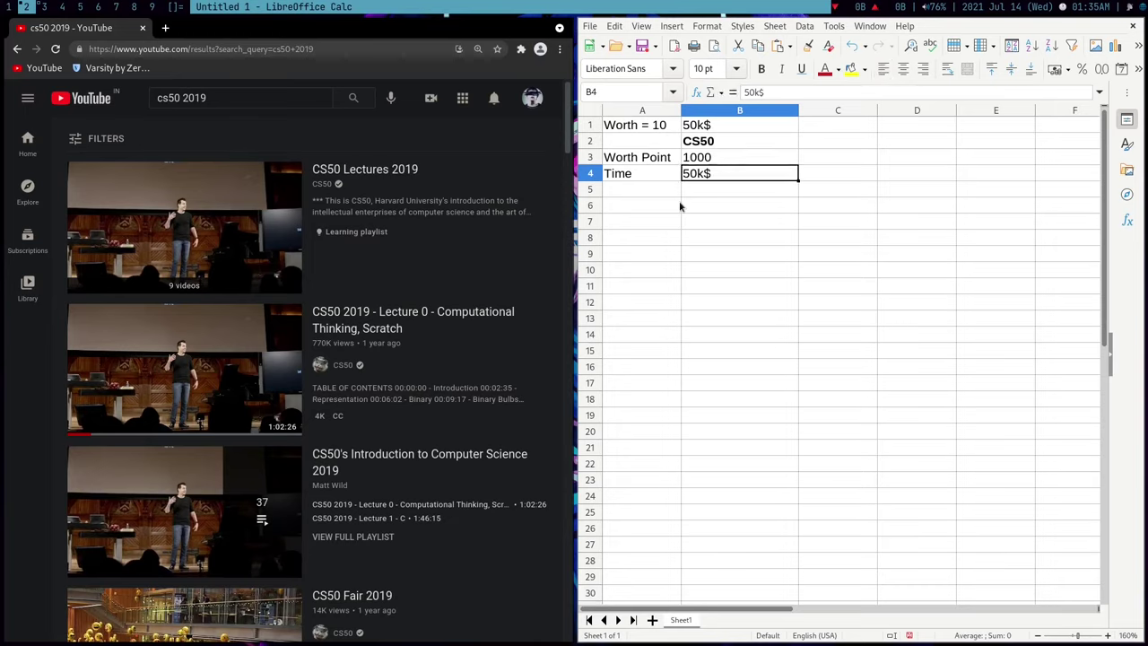
key(Up)
key(BackSpace)
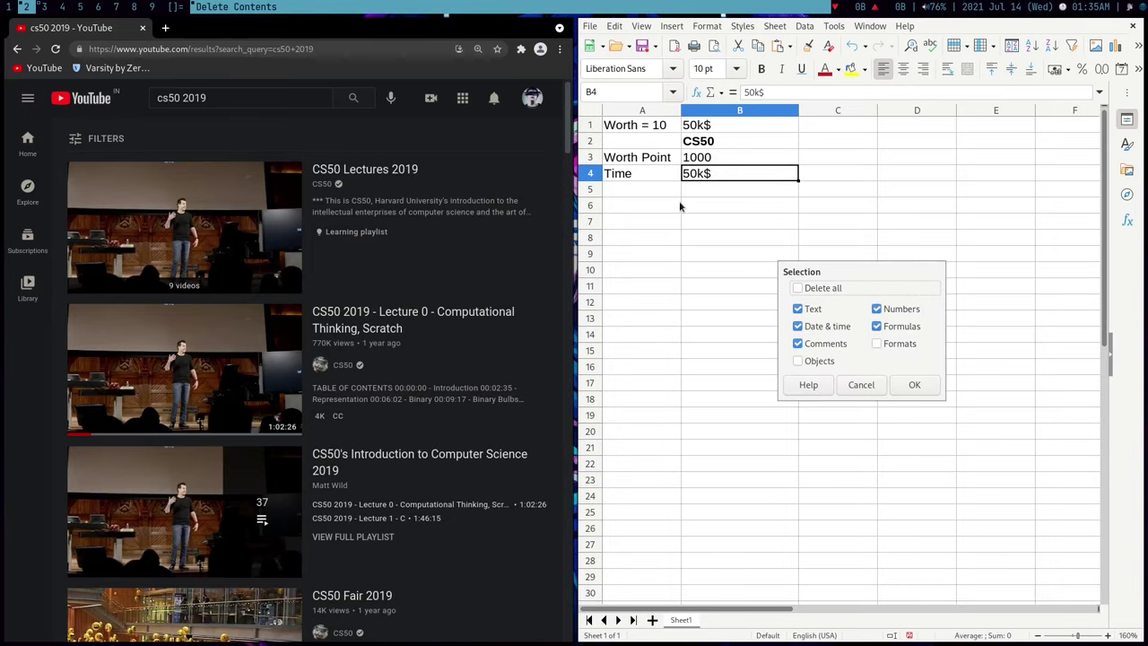
click(871, 386)
key(Delete)
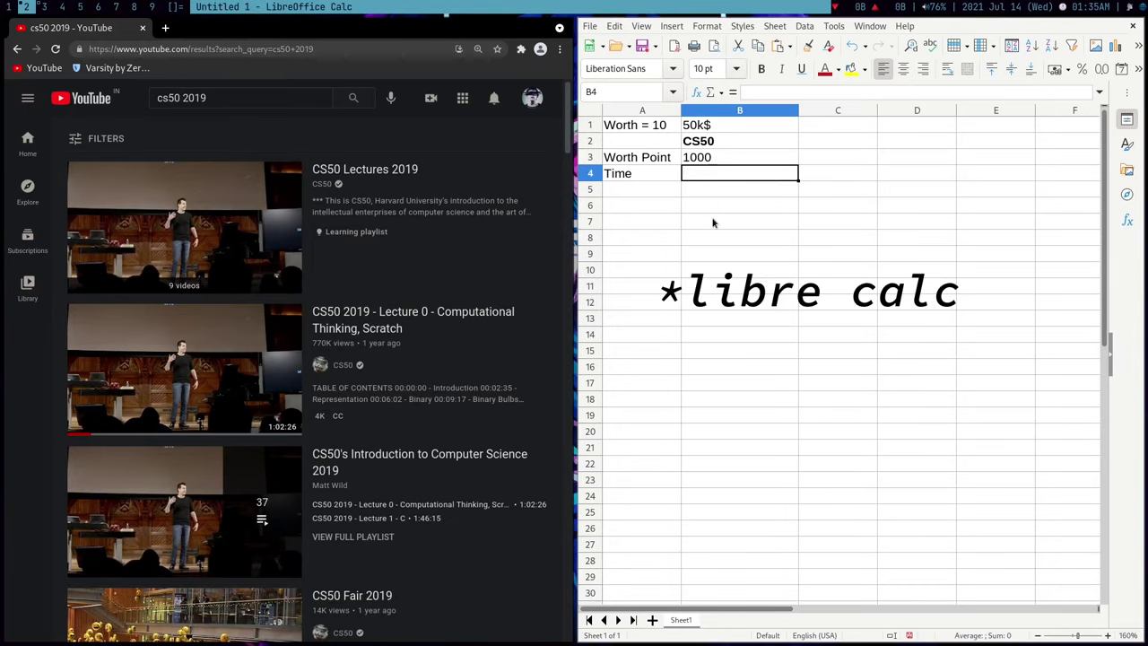
text(5)
key(Delete)
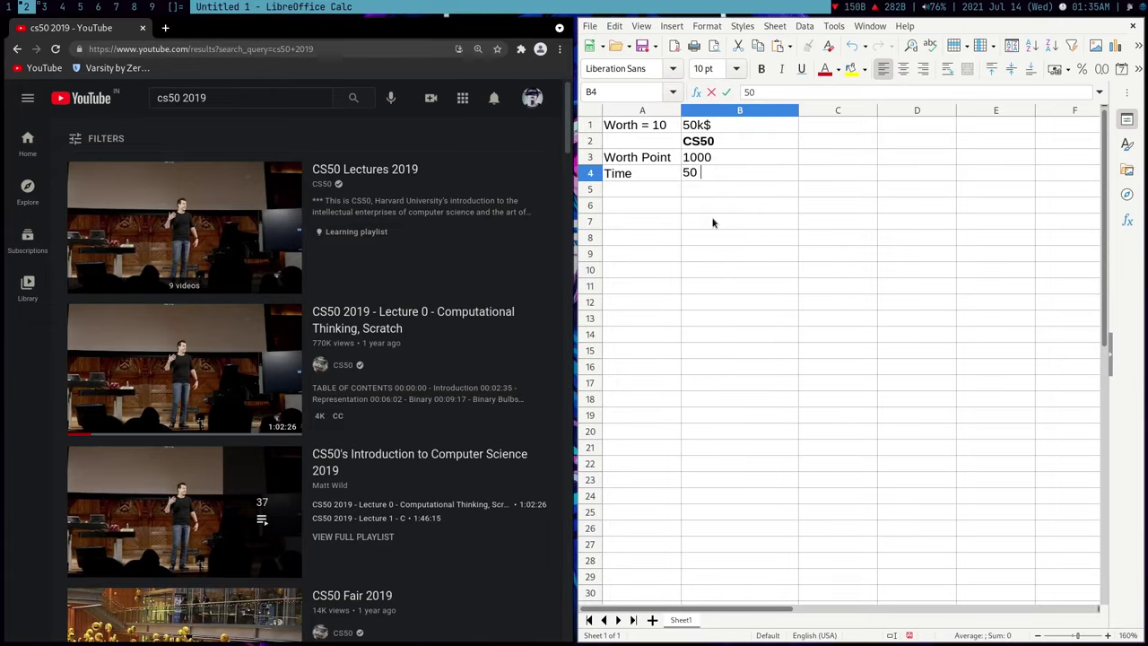
key(Return)
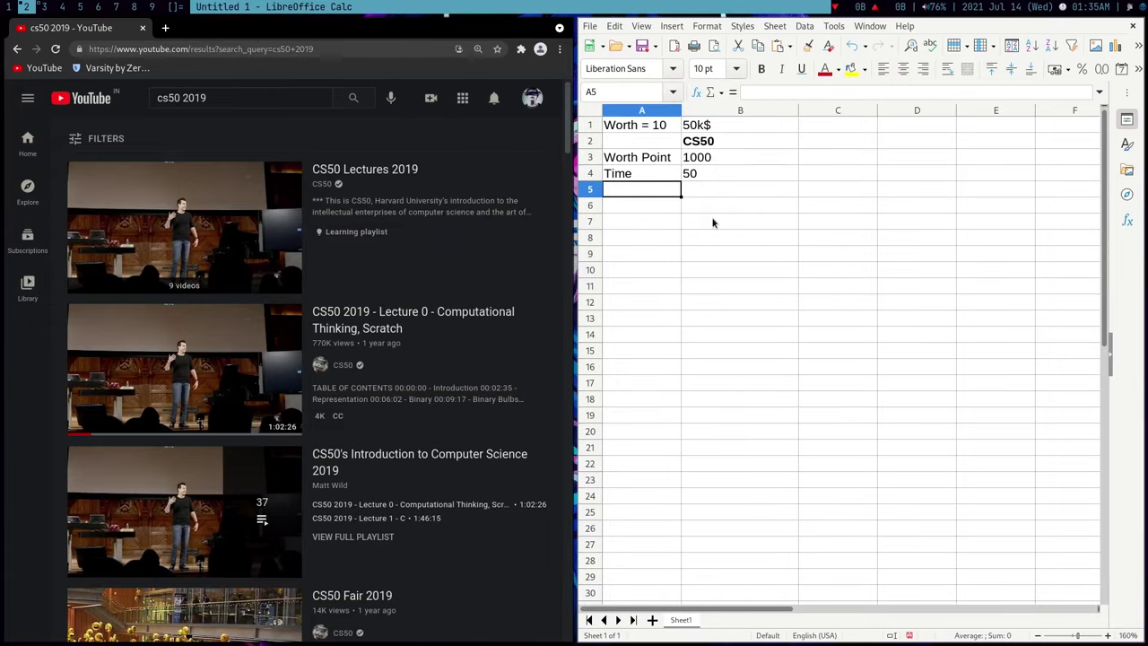
Step: Briefly run the sc terminal spreadsheet on workspace 4, then close it
key(super+4)
key(super+Return)
text(sc)
key(Return)
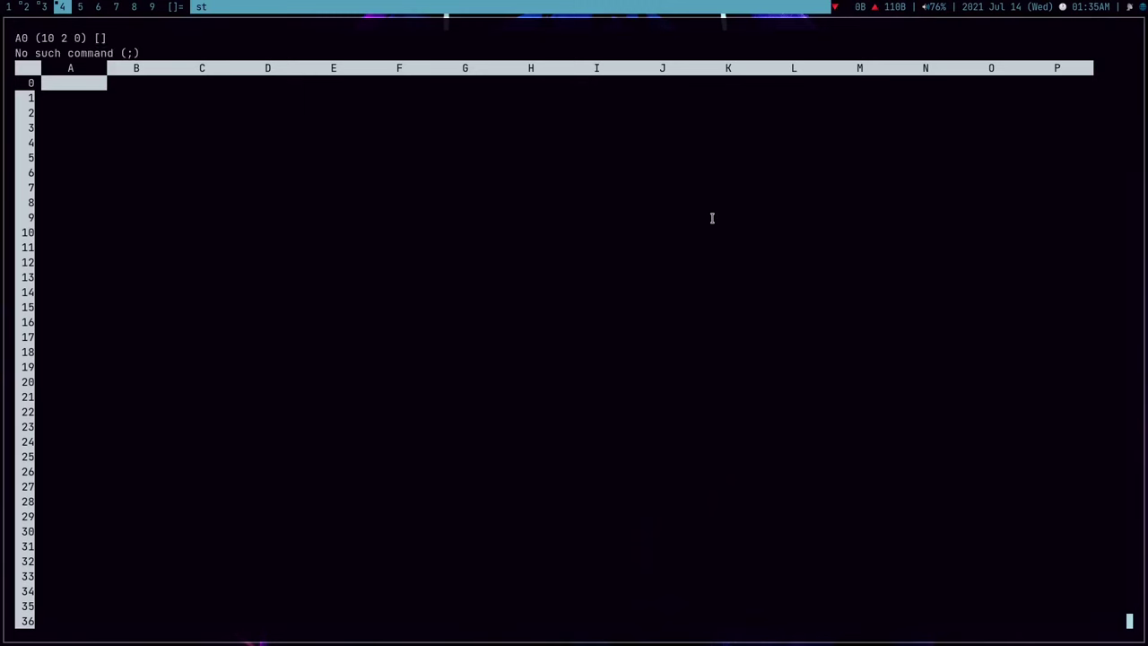
key(Right)
key(Right)
key(Down)
key(Down)
key(super+shift+c)
key(super+2)
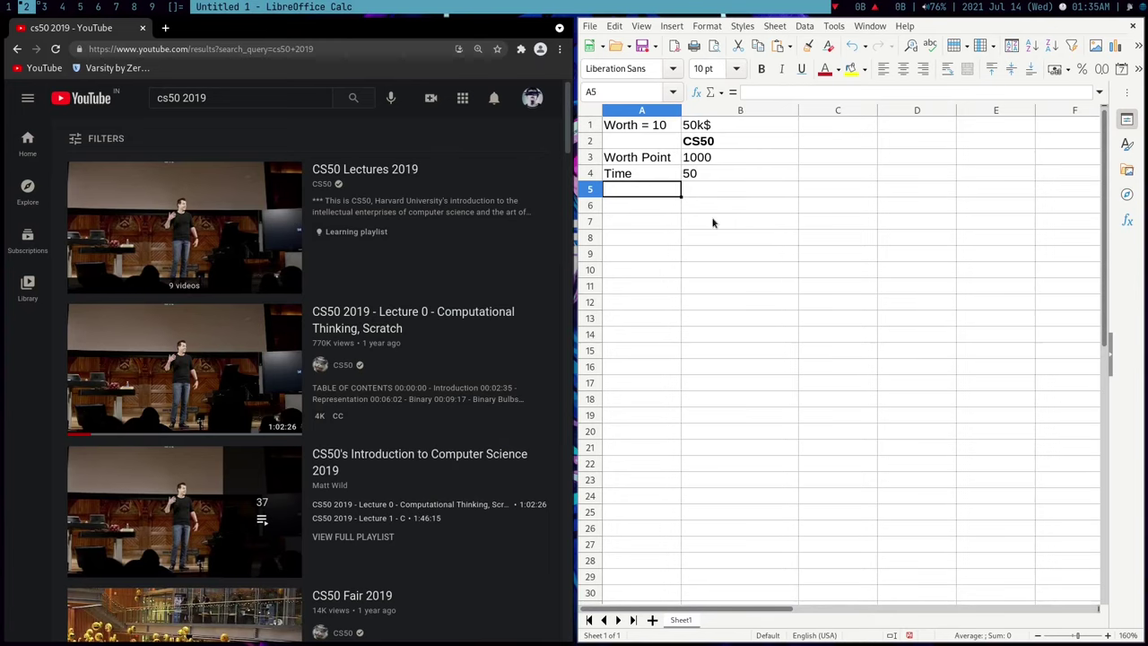
Step: Extend B4 to read '50 hours'
key(Up)
key(Right)
key(F2)
text(hours)
key(Up)
key(Left)
key(Down)
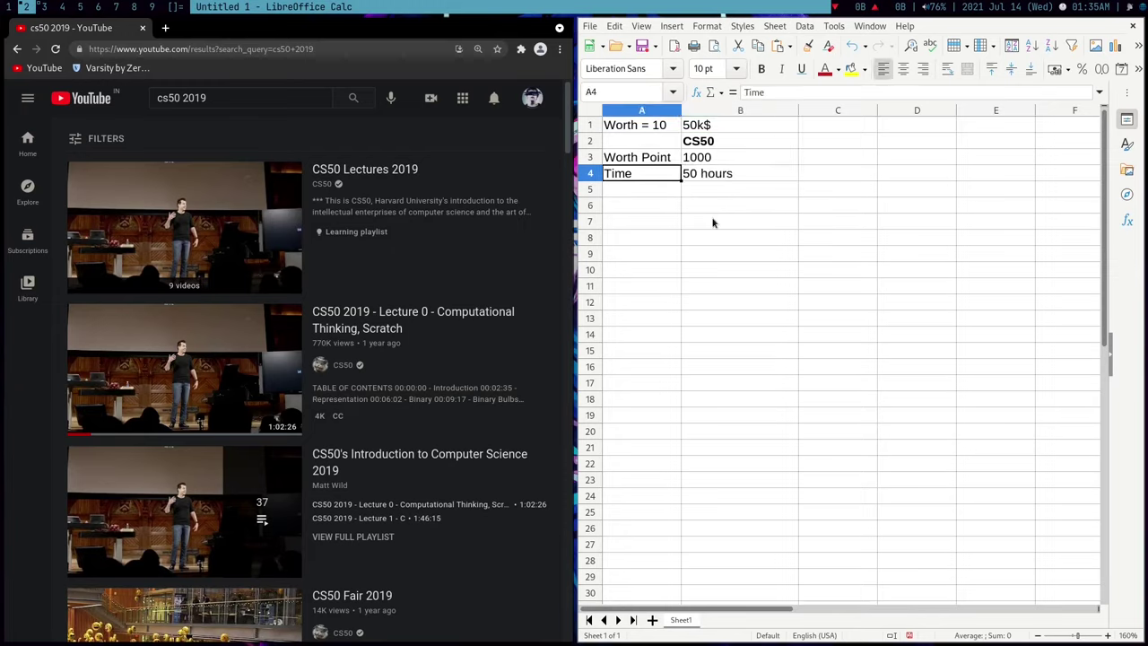
key(Down)
key(Right)
key(Right)
key(Up)
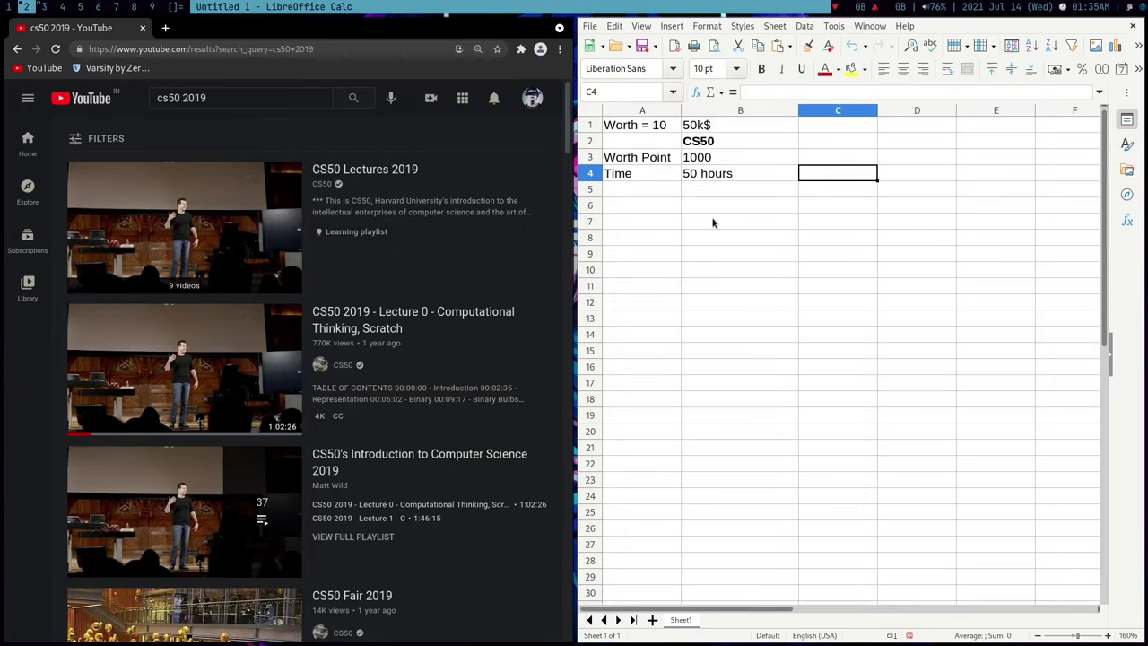
key(Left)
key(Left)
key(Down)
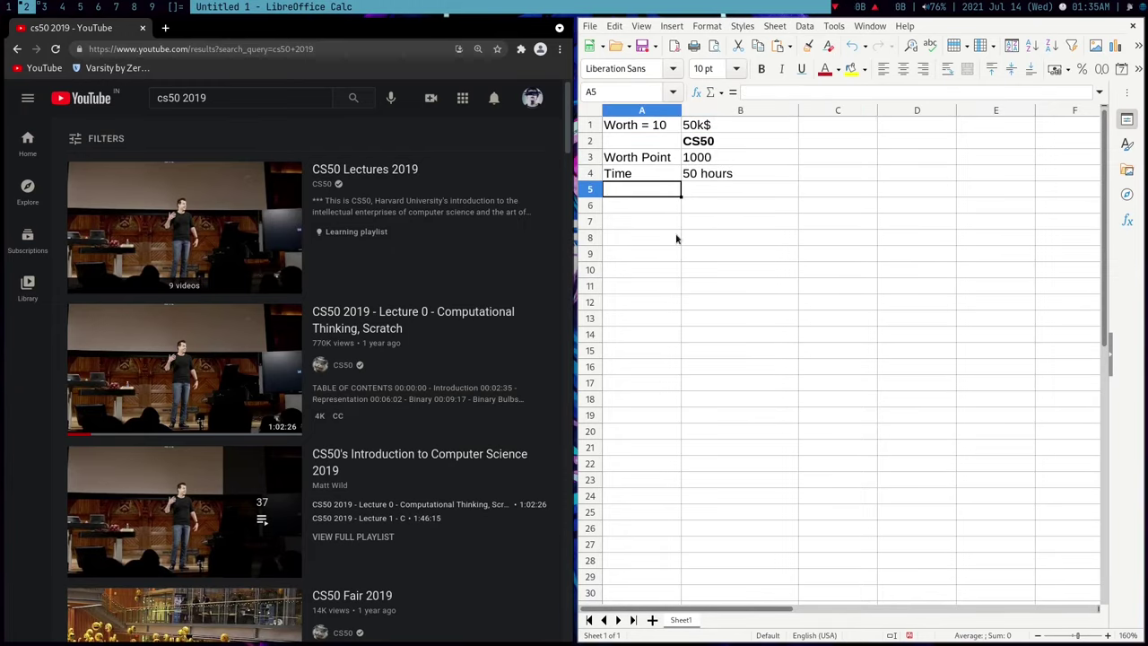
Step: Enter 'Cost' in A5 and 'free' in B5
text(Cost)
key(Tab)
text(free)
key(Tab)
key(Up)
key(Up)
key(Up)
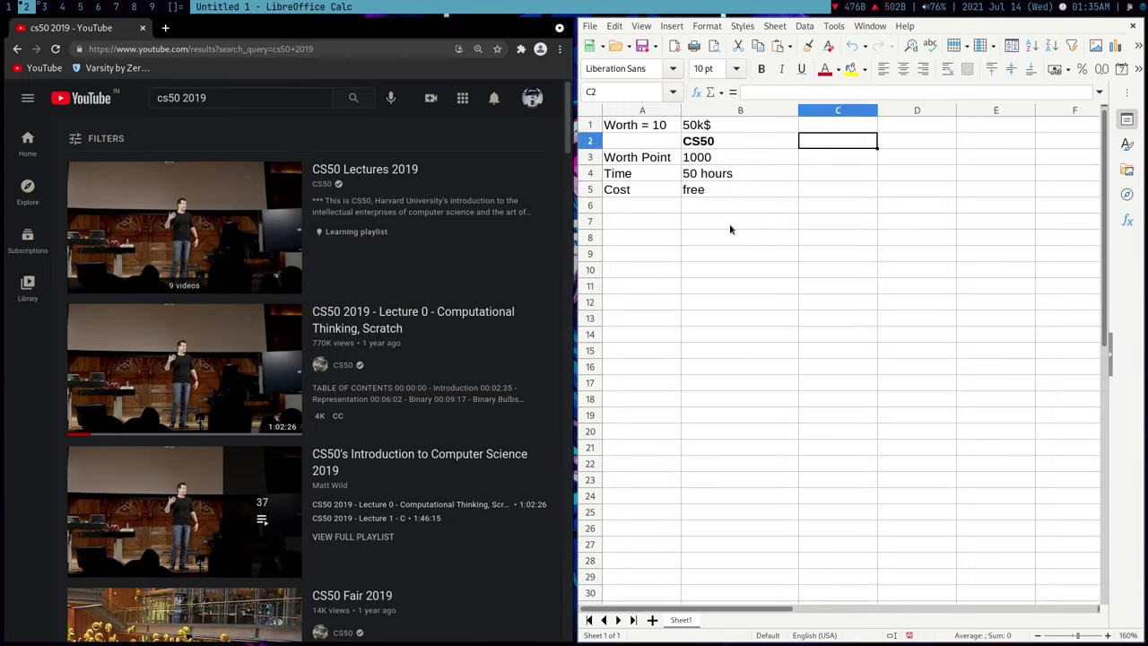
key(Left)
key(Down)
key(Down)
key(Down)
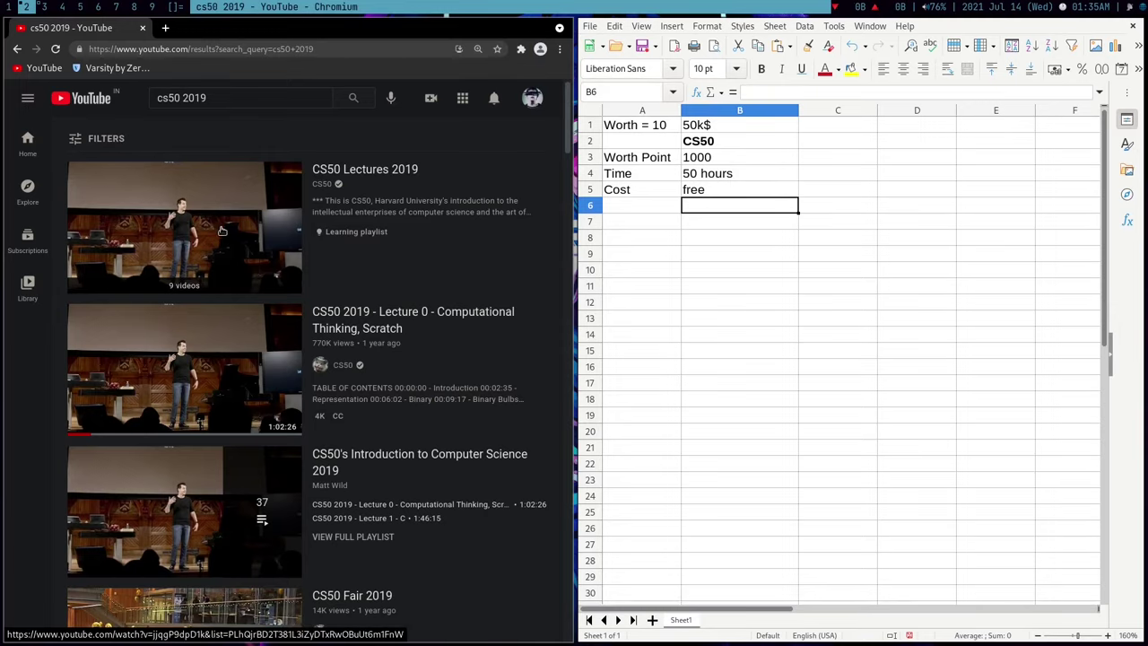
Step: Search Google for cs50 in a new tab and open the CS50 Syllabus page
click(167, 29)
text(google.com)
key(Return)
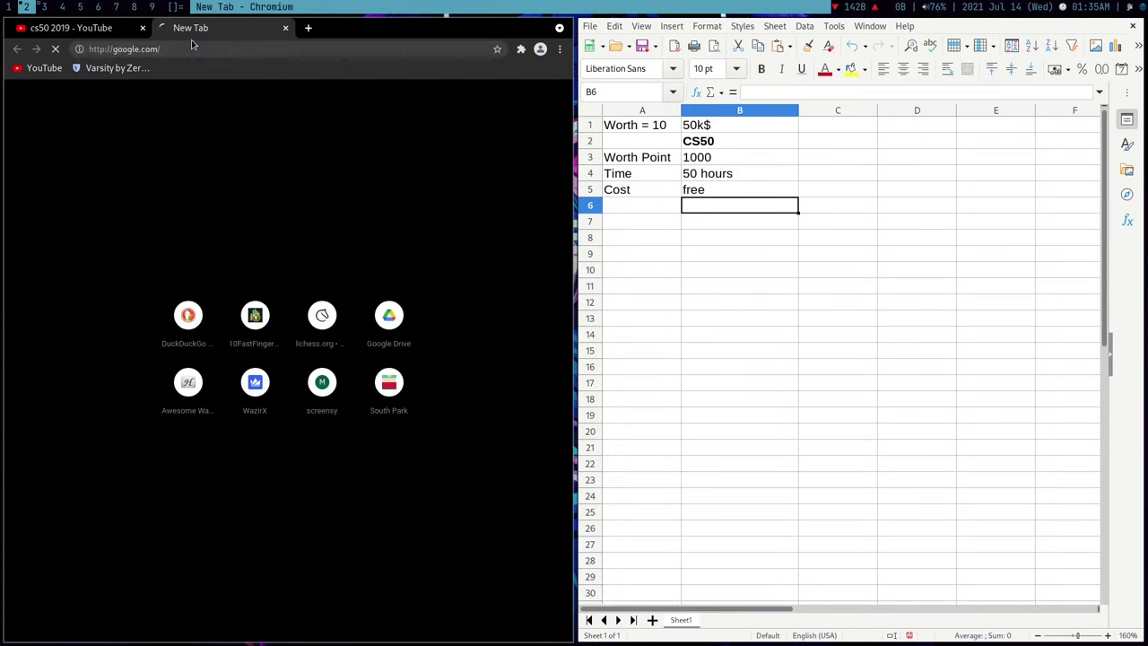
text(cs)
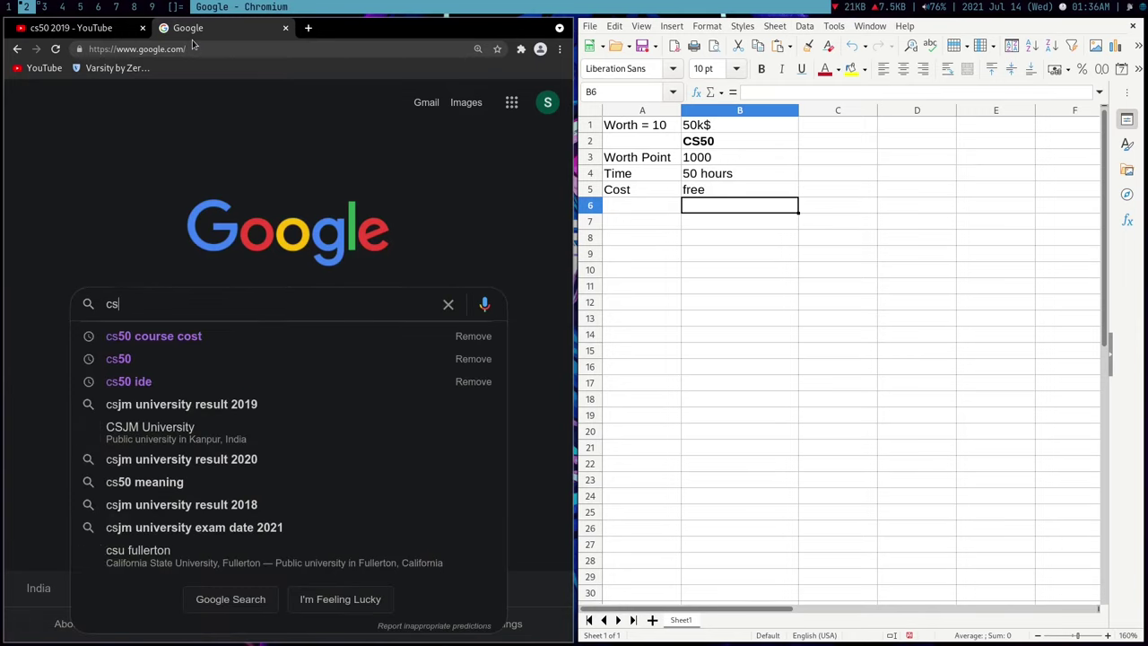
text(50)
key(Return)
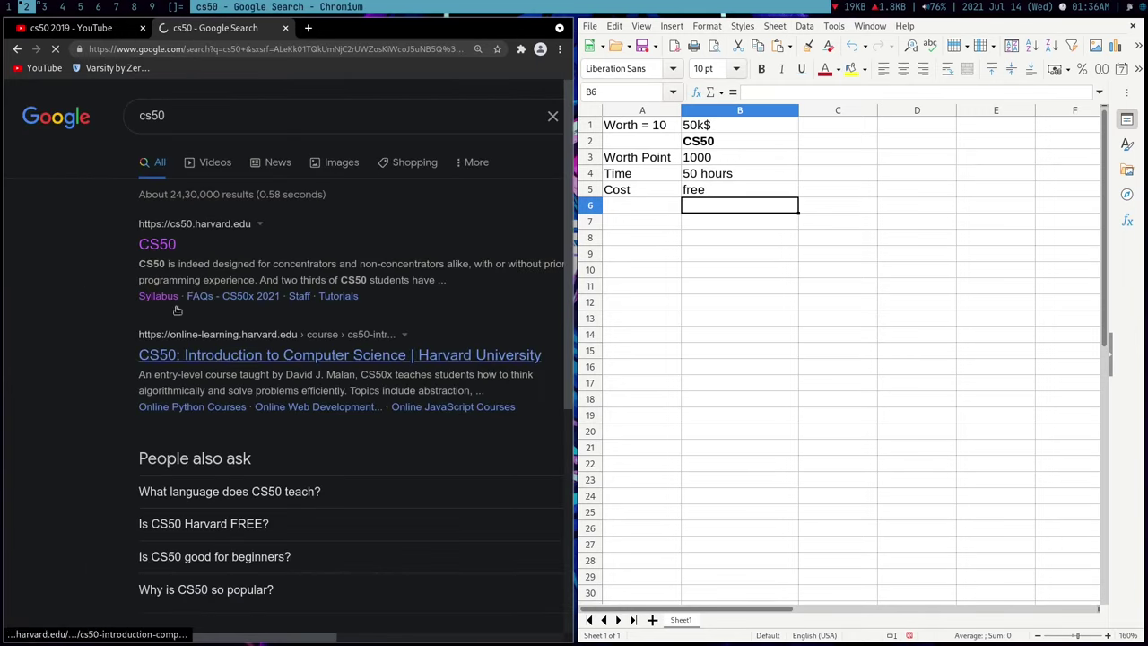
click(163, 244)
click(41, 336)
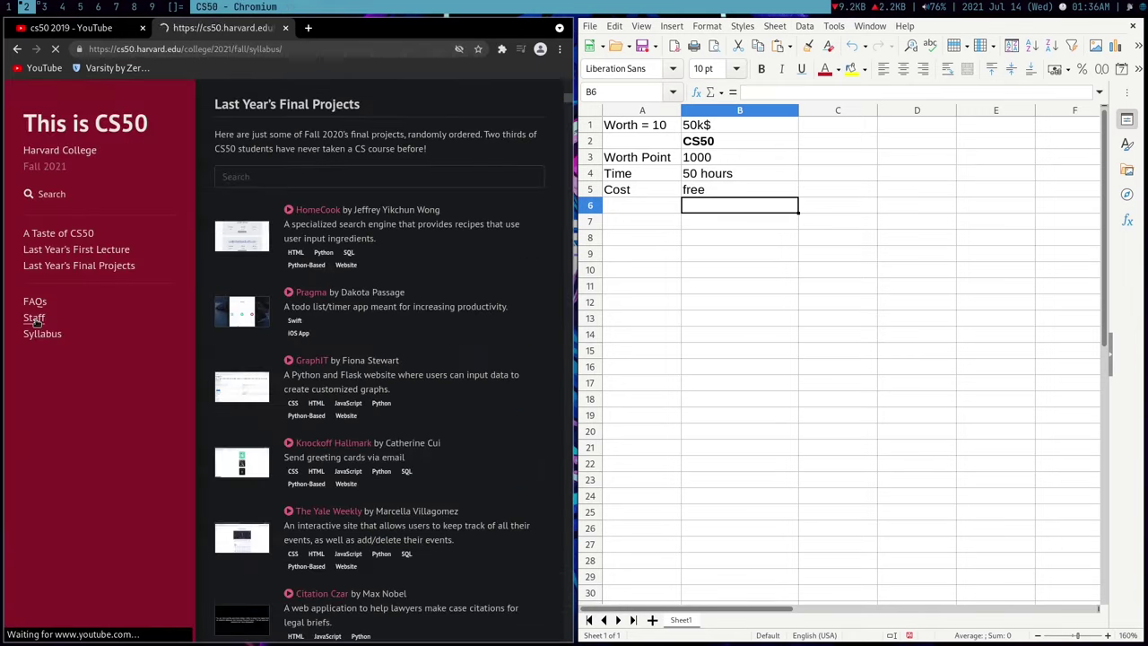
Step: Jump to the syllabus Notes section and scroll through it
click(243, 221)
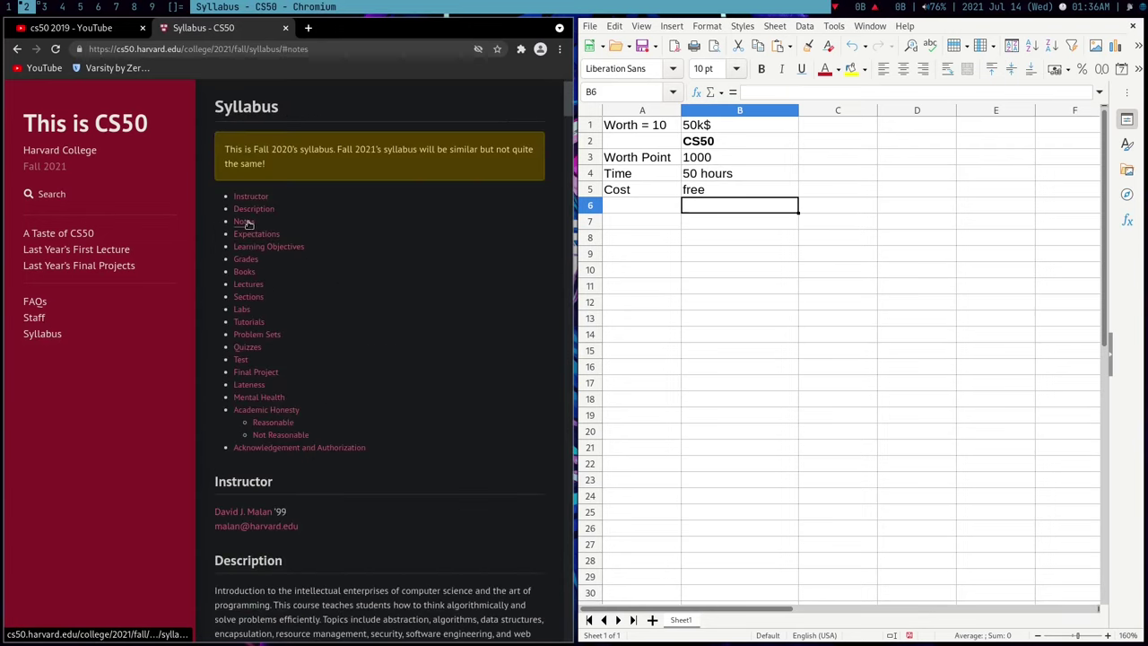
scroll(340, 390, down, 5)
scroll(350, 380, down, 6)
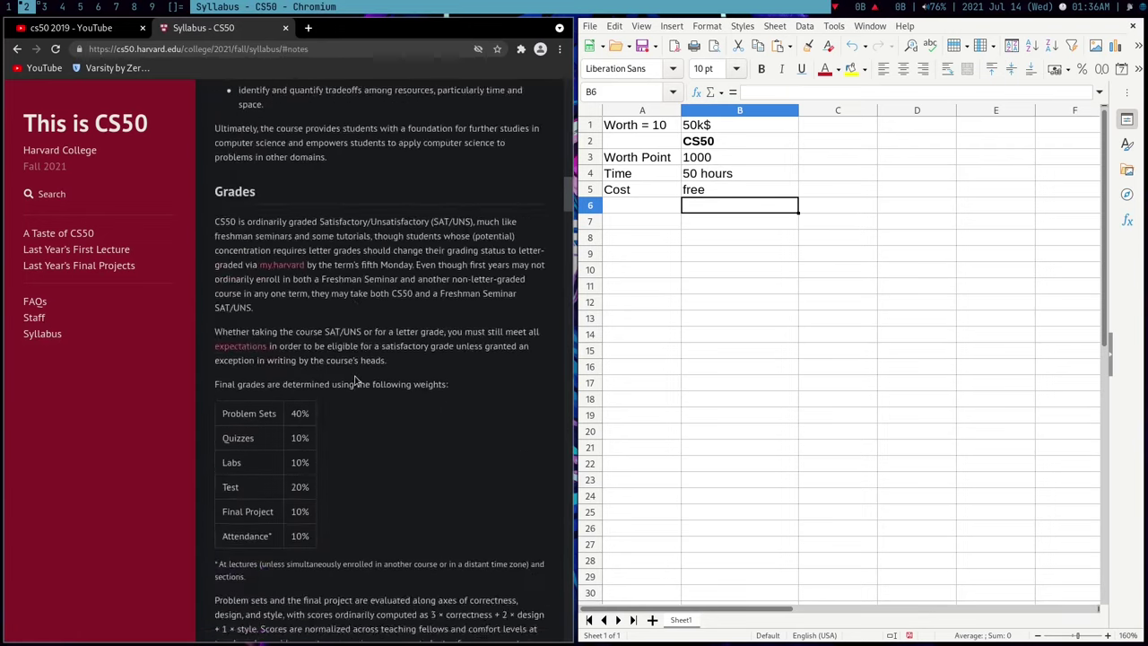
scroll(345, 341, down, 3)
scroll(340, 302, down, 2)
scroll(341, 302, down, 3)
Step: Return to the YouTube tab and open a terminal on workspace 4
key(ctrl+shift+Tab)
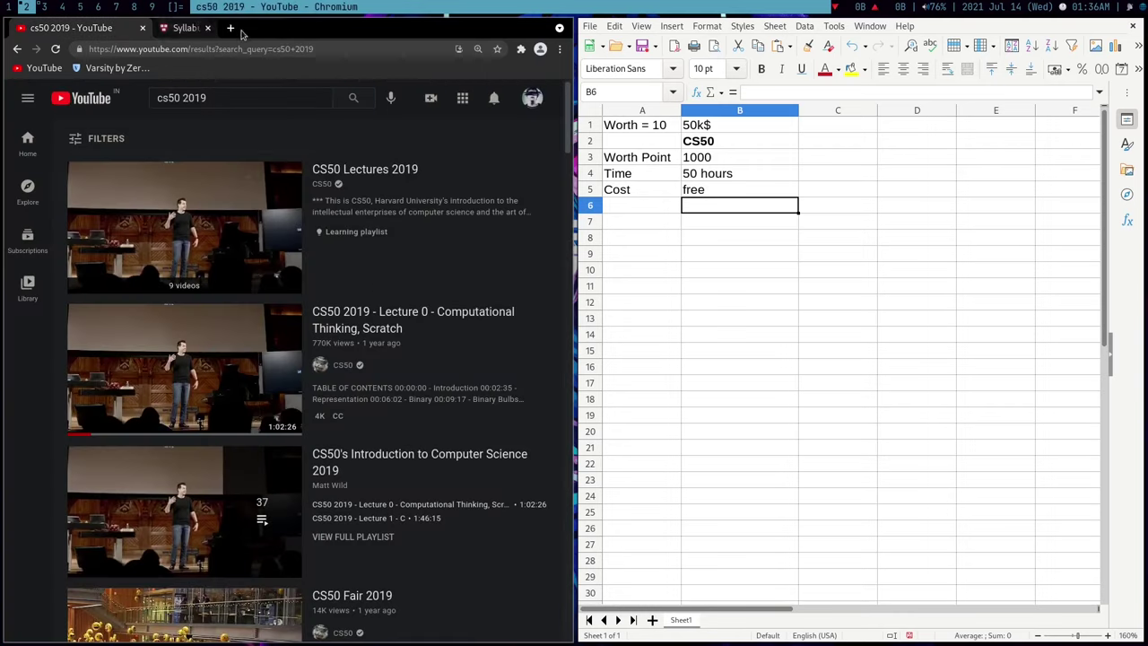
key(super+4)
key(super+2)
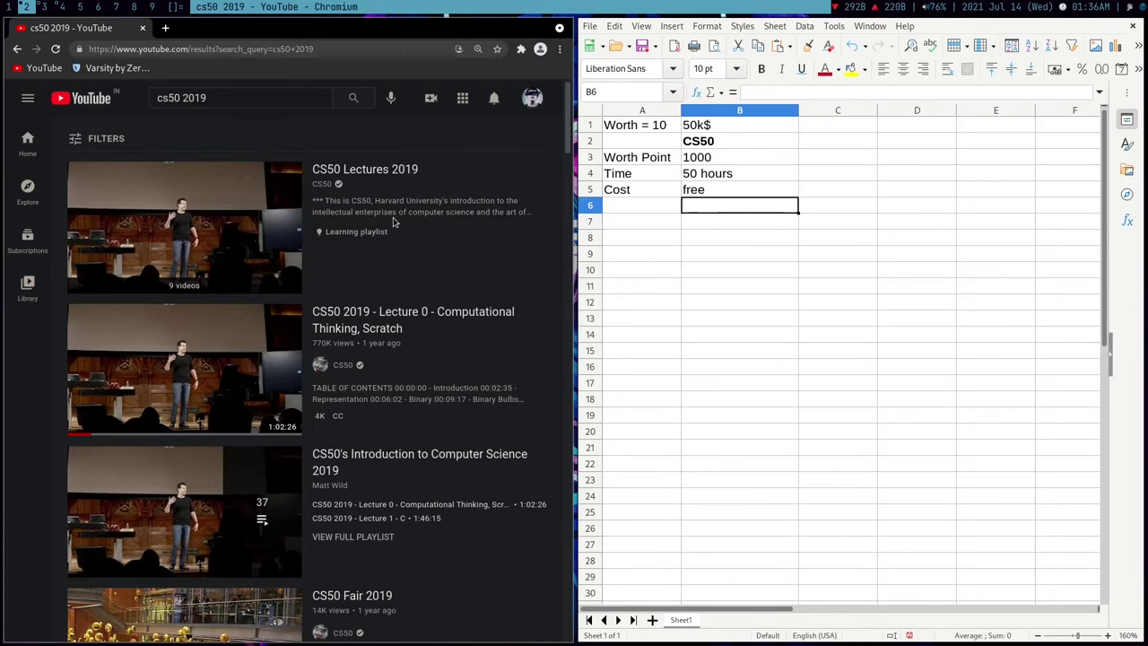
key(super+4)
key(super+Return)
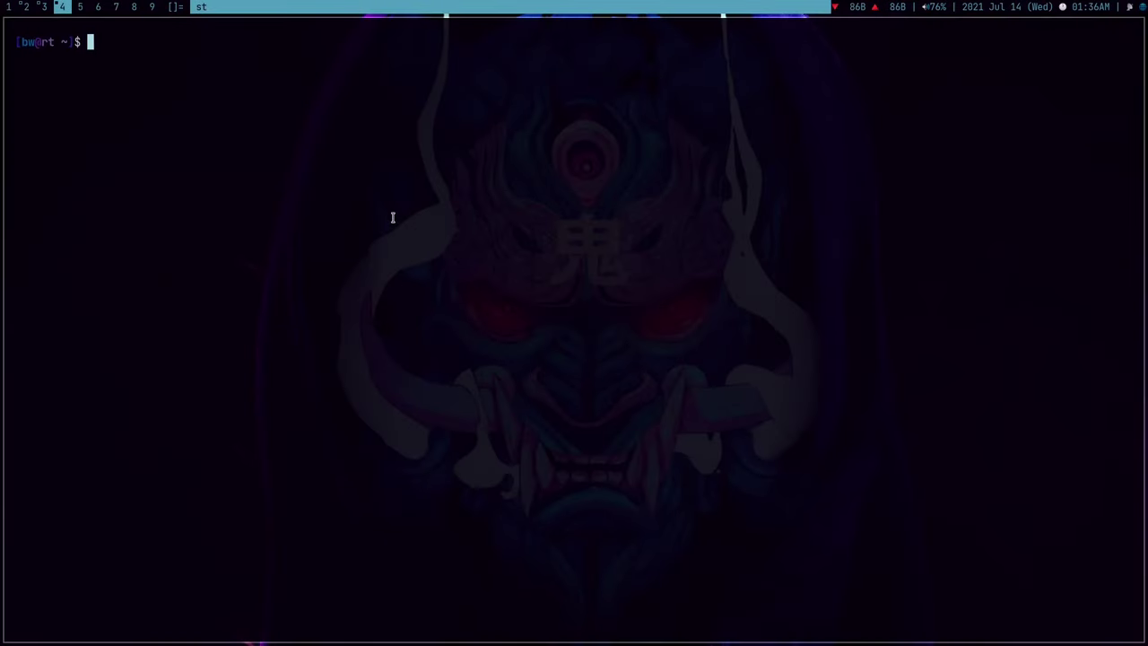
Step: Type a cd command in the terminal, then change the YouTube search to 'cs50 fair'
text(cd vidu/)
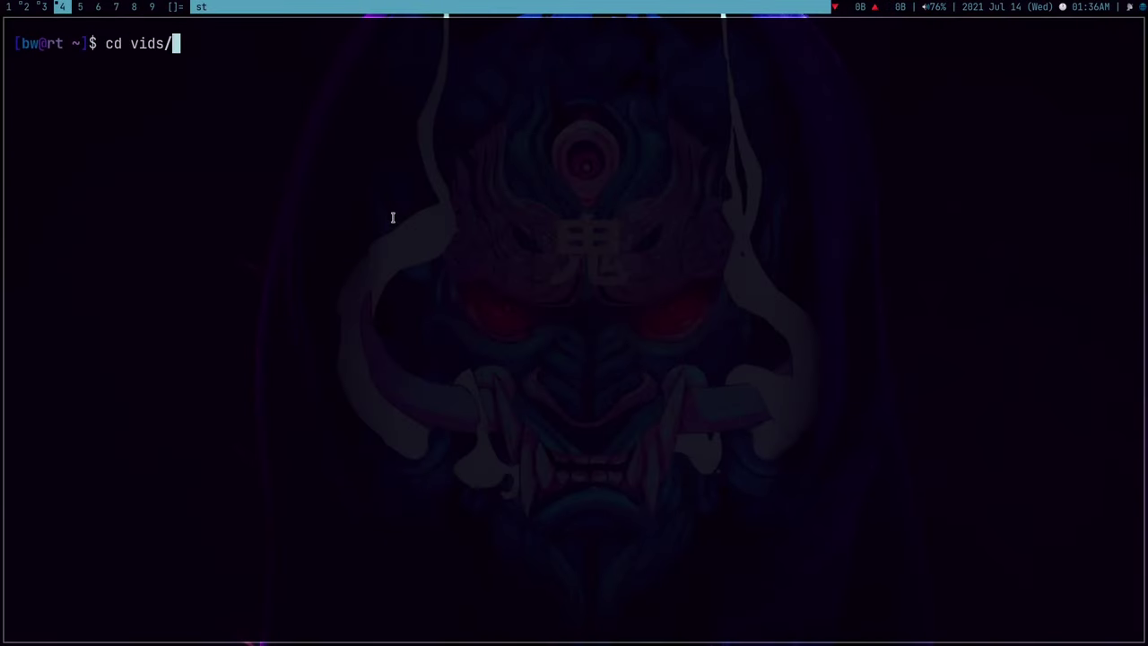
key(super+shift+c)
key(super+2)
double_click(215, 97)
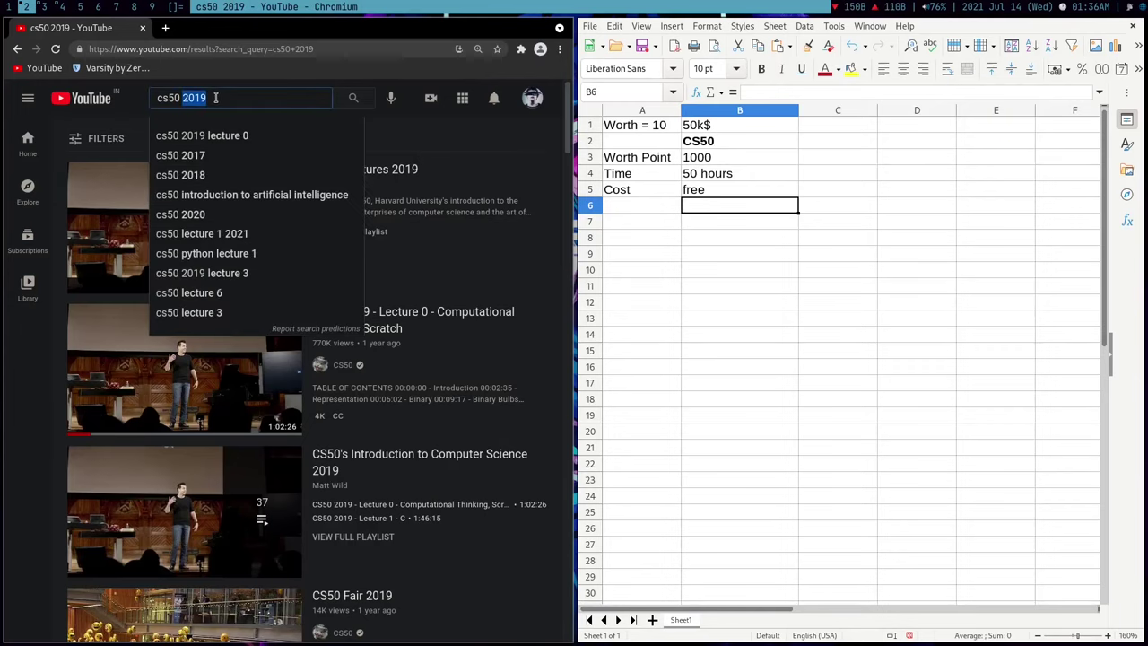
text(fair)
key(Return)
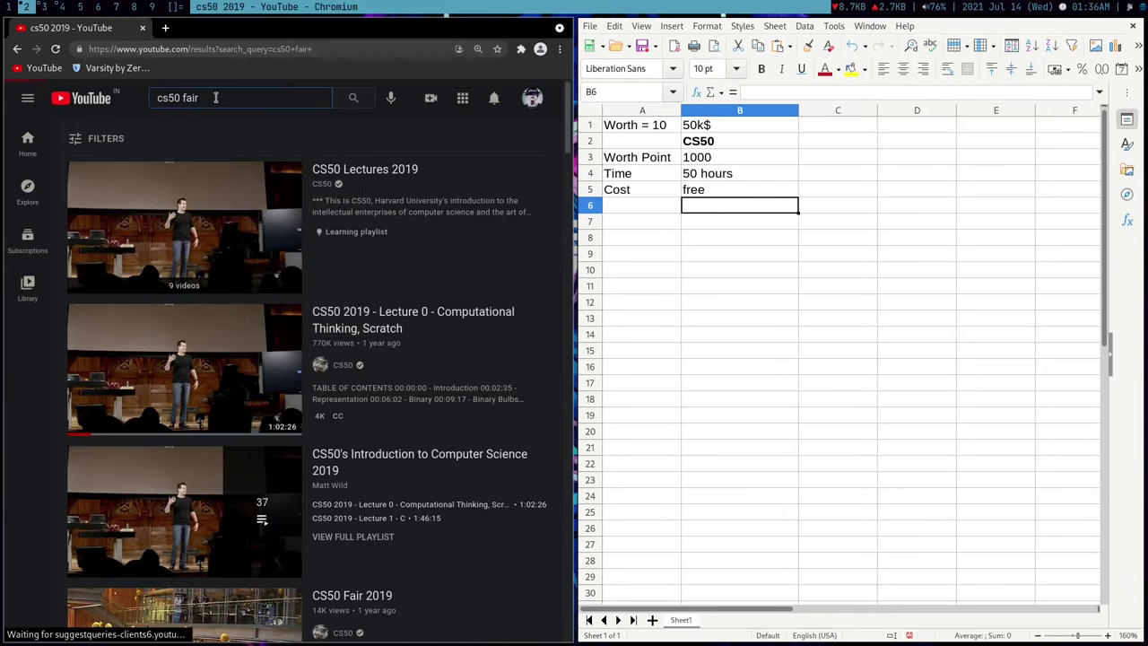
Step: Open the CS50 Fair 2019 video, seek to 1:26:32, and go to the terminal
click(274, 350)
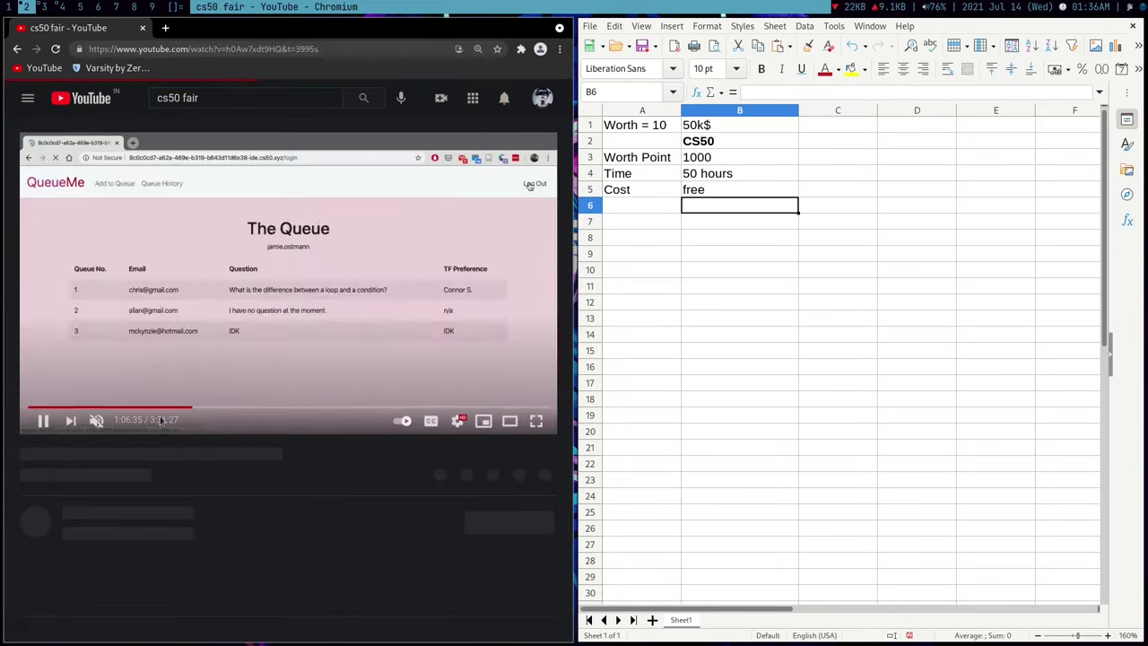
click(167, 401)
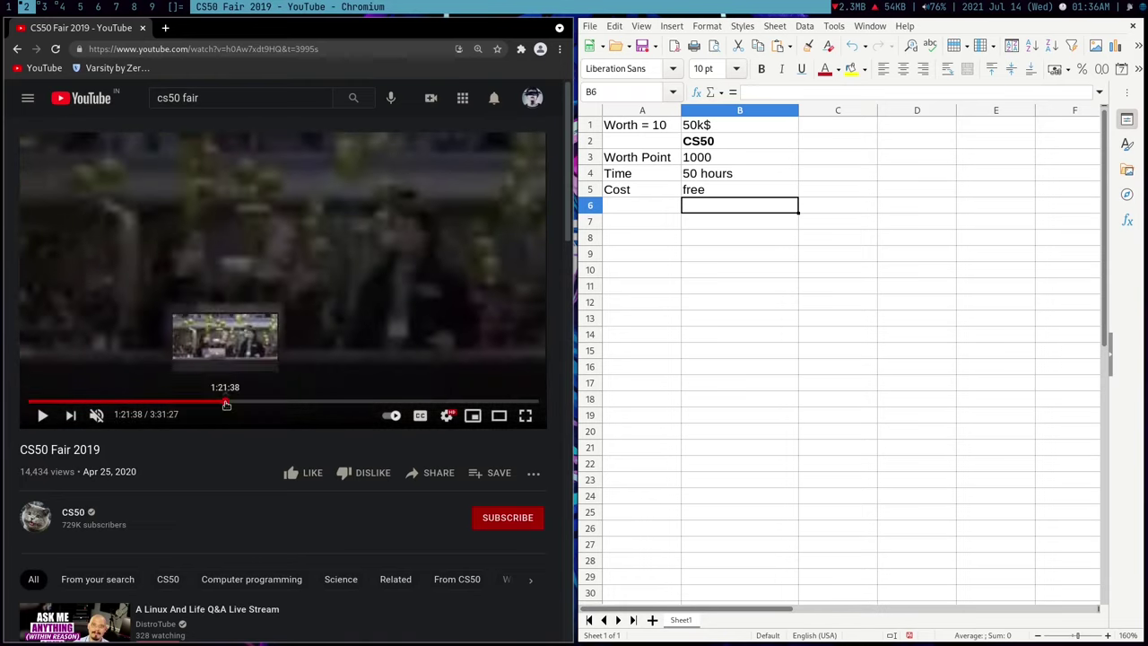
click(238, 400)
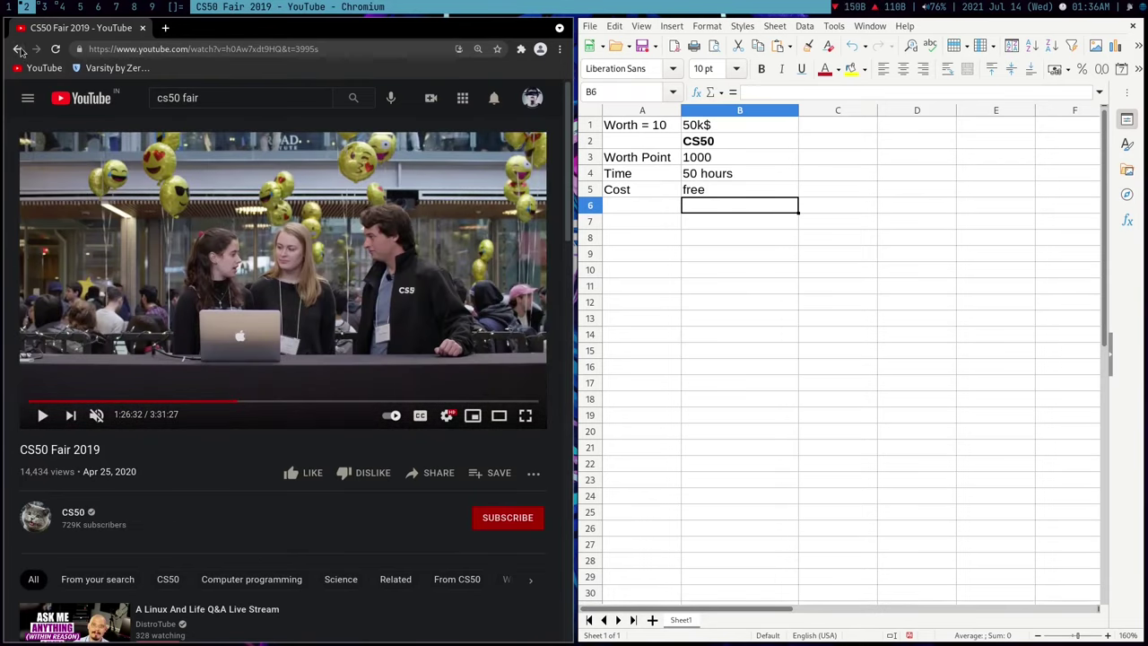
key(super+4)
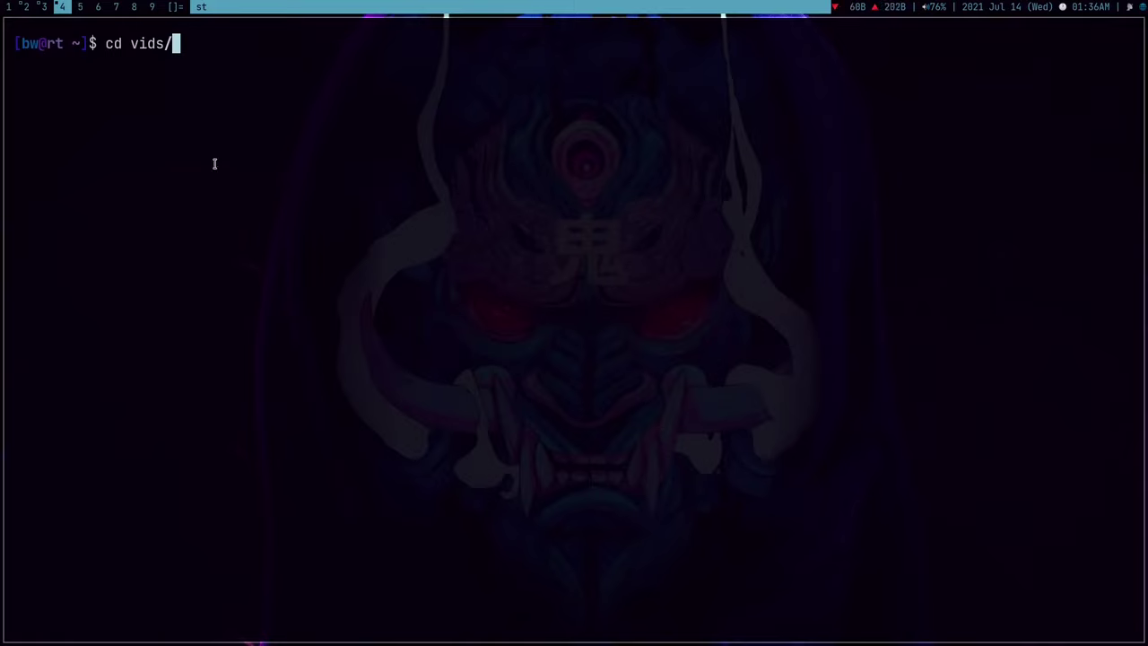
Step: Change into the saved-videos folder and play harvard-cs50-fair-moment.mp4 in mpv
text(shit_i_like)
key(Return)
text(mpv )
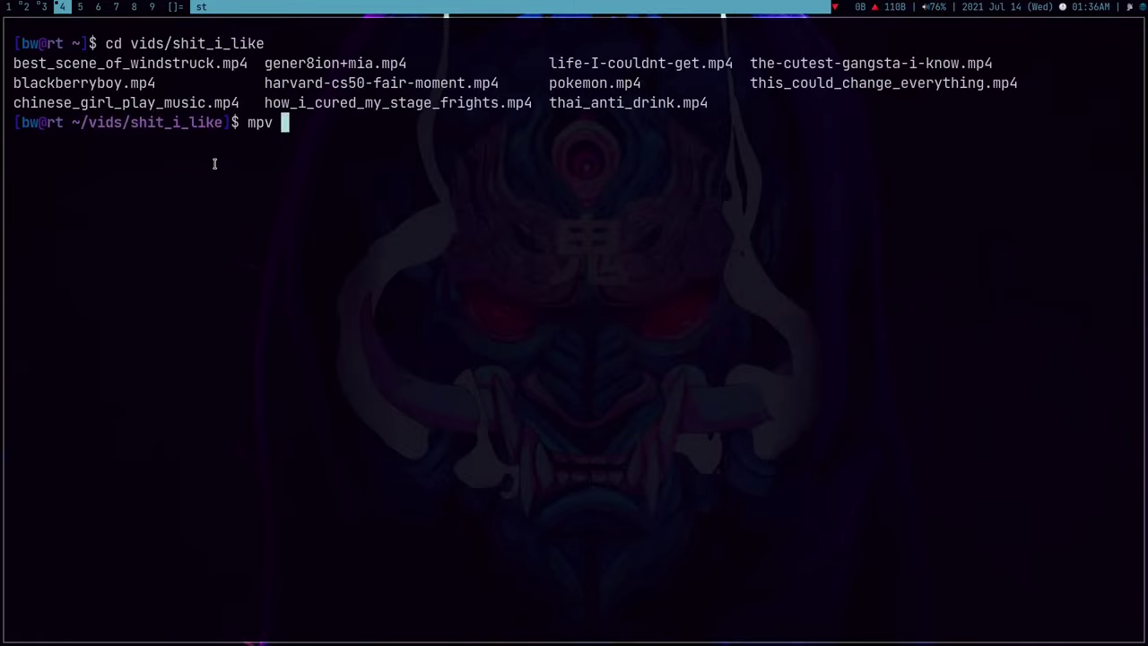
text(ha)
key(Tab)
key(Return)
Step: Mute the clip and skip ahead through it, then return to workspace 2
key(Right)
key(Right)
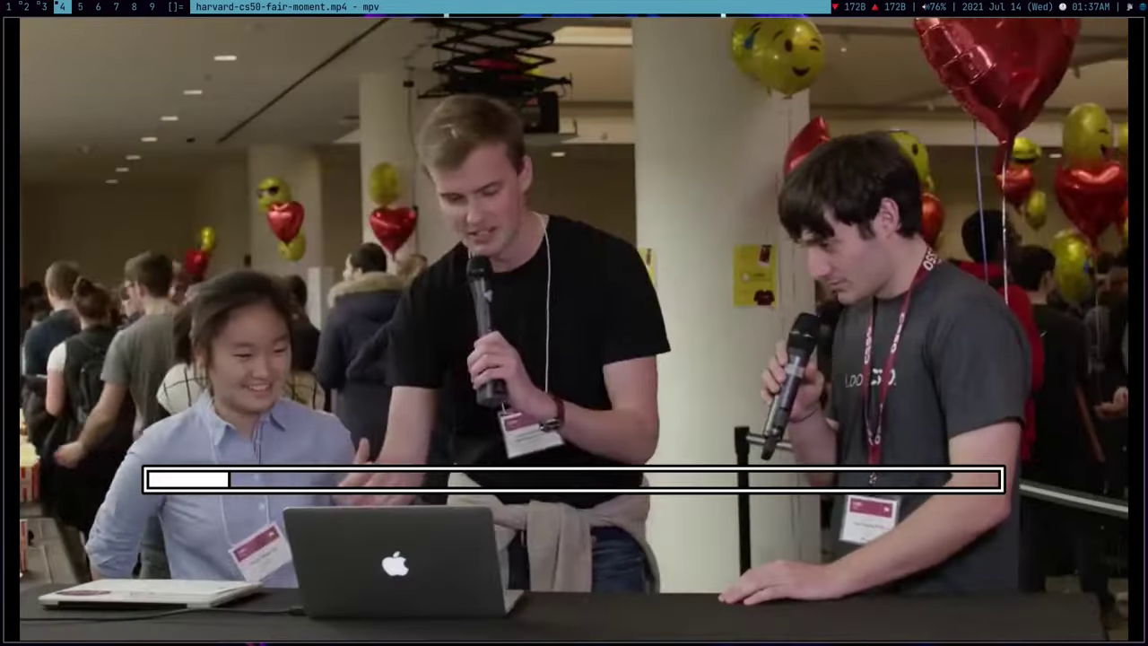
key(Right)
key(Right)
key(m)
key(Right)
key(Right)
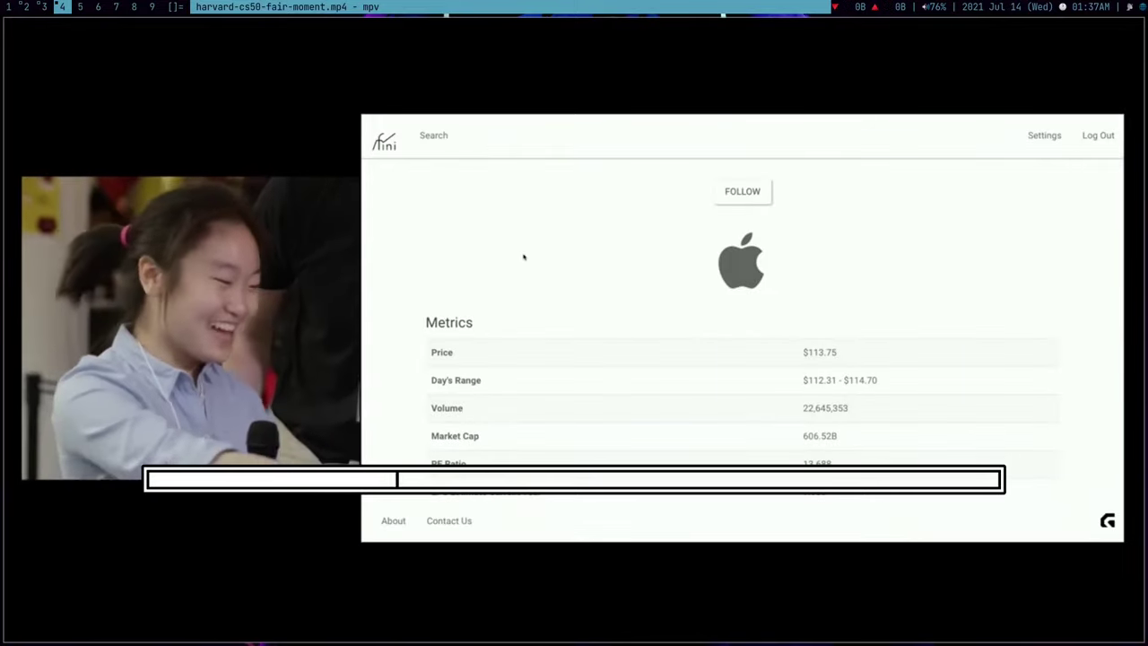
key(Right)
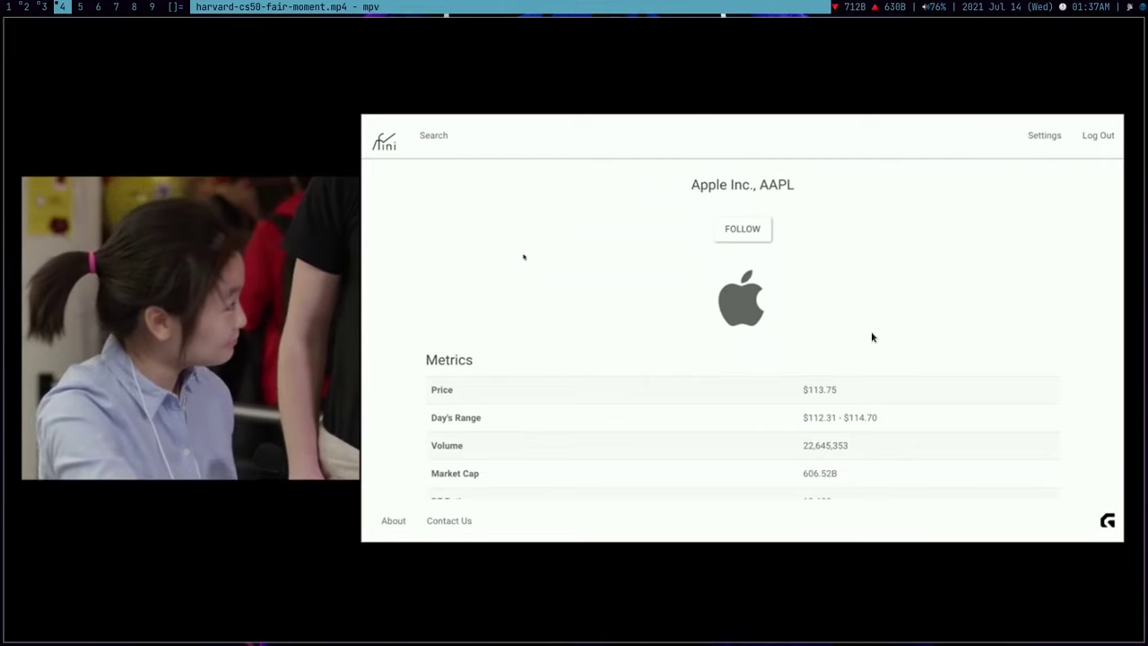
key(Right)
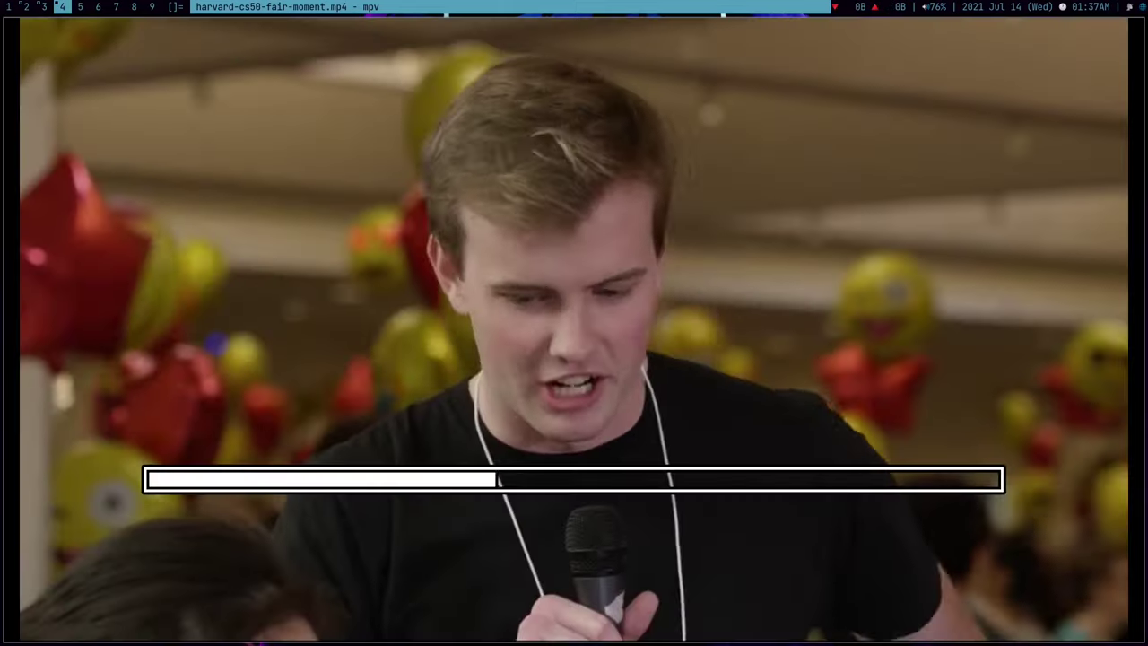
key(Right)
key(Right)
key(Right)
key(Right)
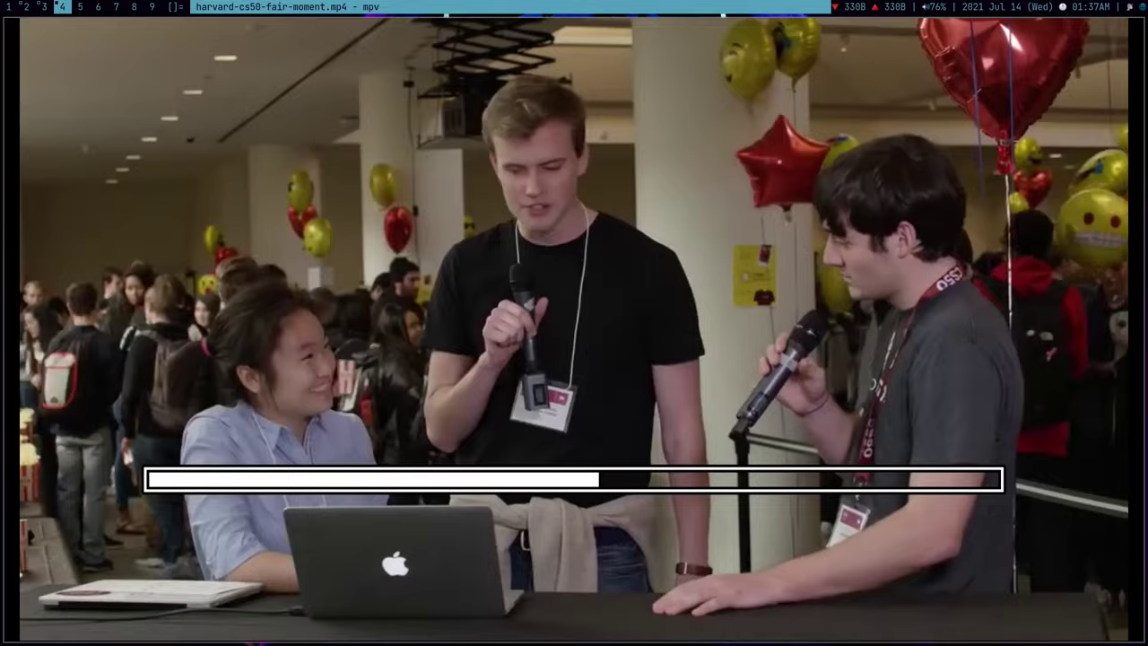
key(Right)
key(Right)
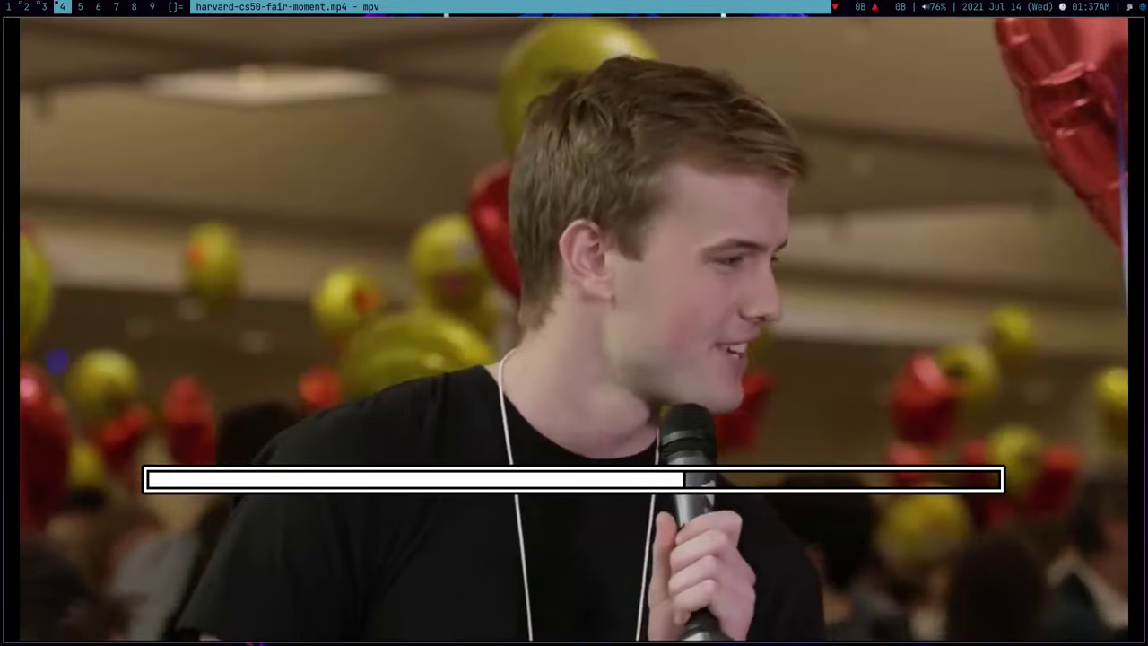
key(Right)
key(Right)
key(Right)
key(Right)
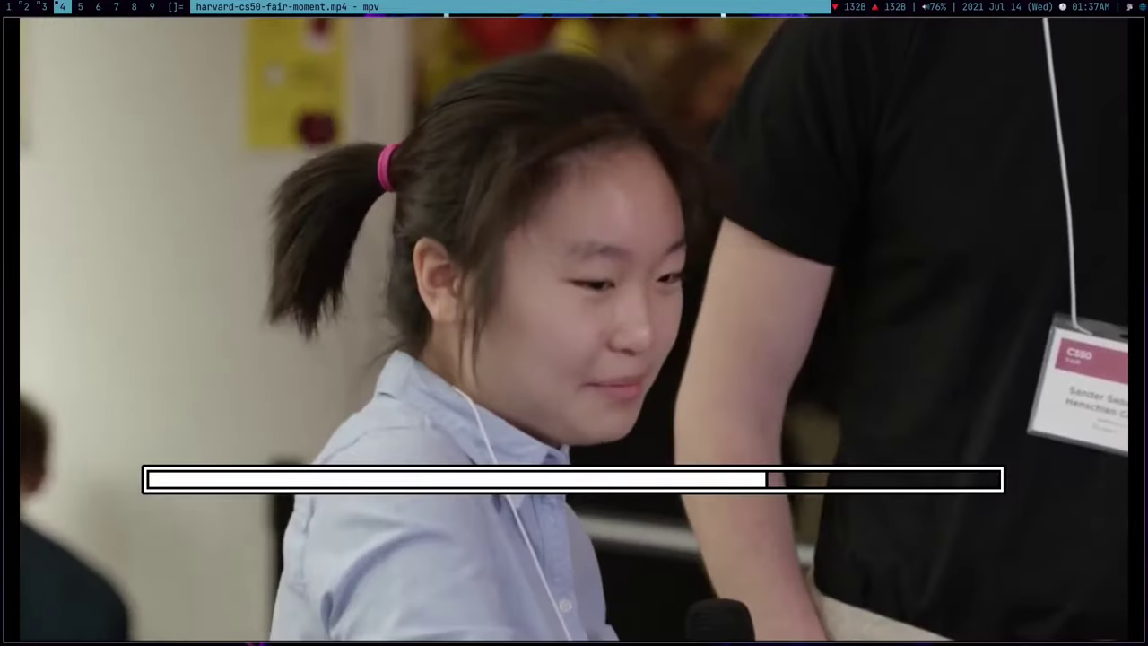
key(Right)
key(Right)
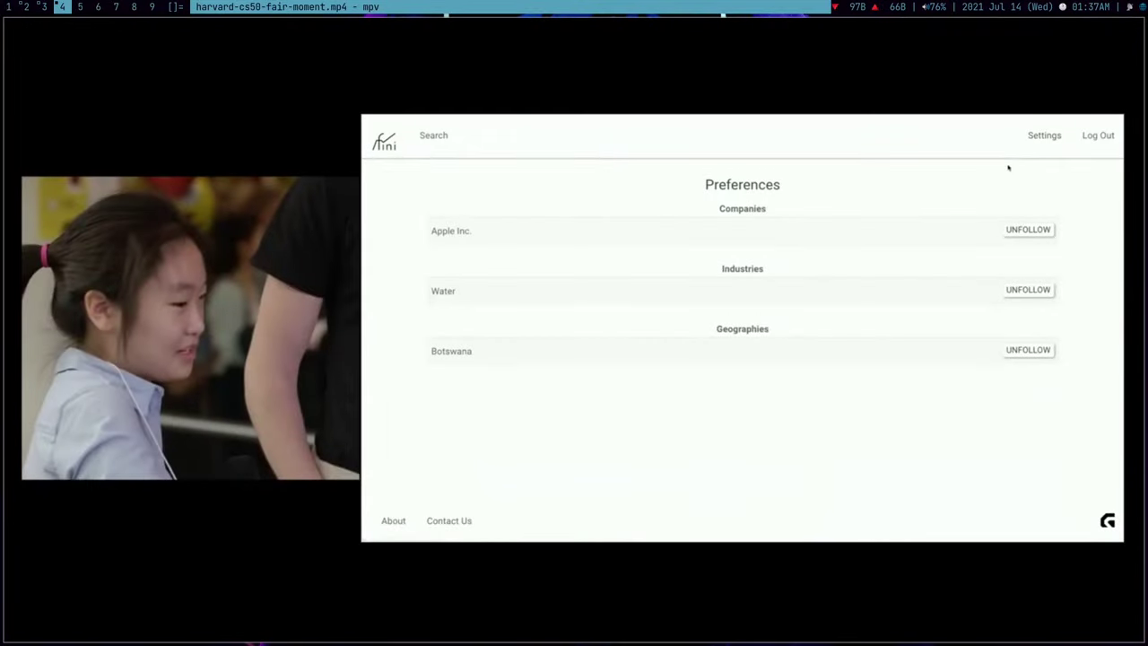
key(super+2)
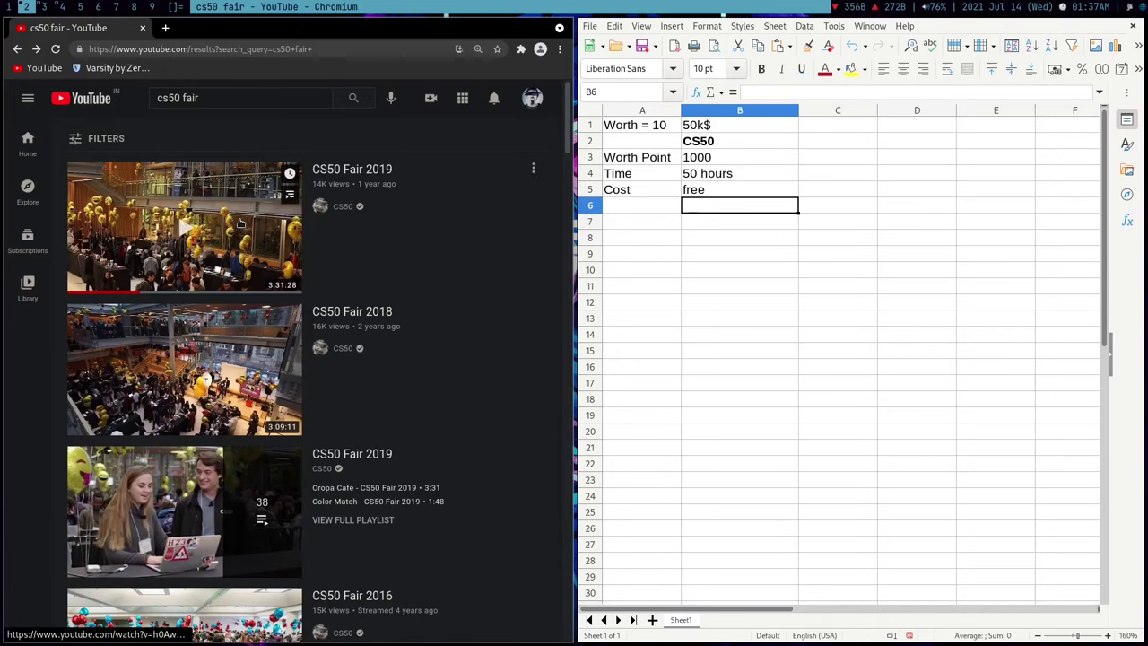
Step: Replace the YouTube search query with 'python corey scafer' and run the search
click(726, 194)
click(715, 212)
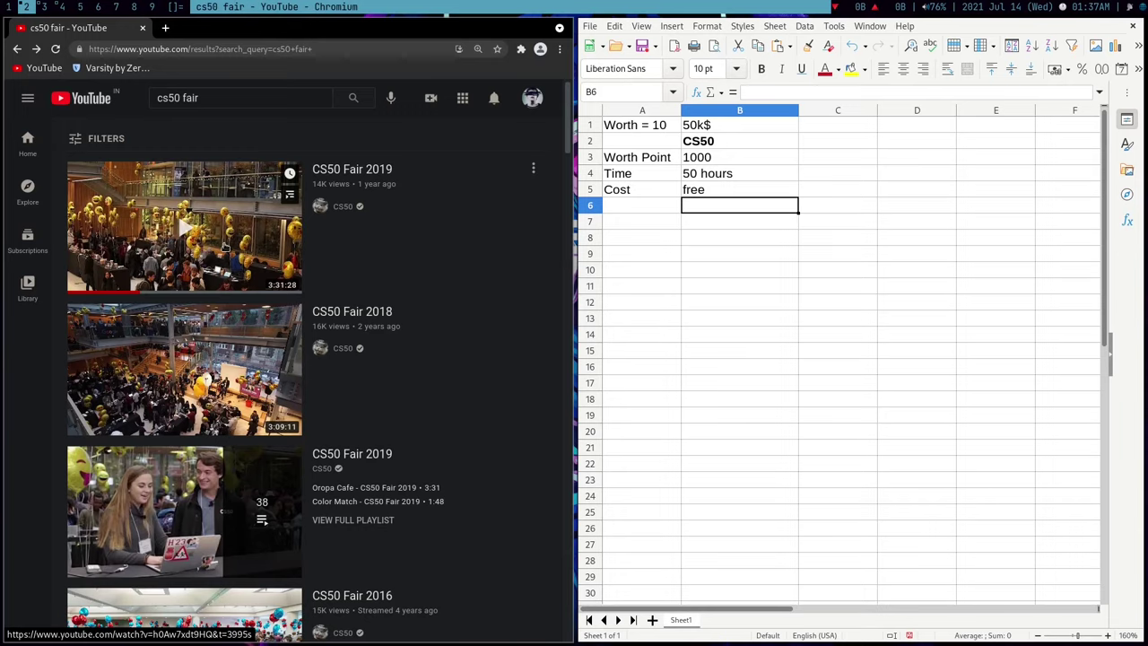
click(238, 97)
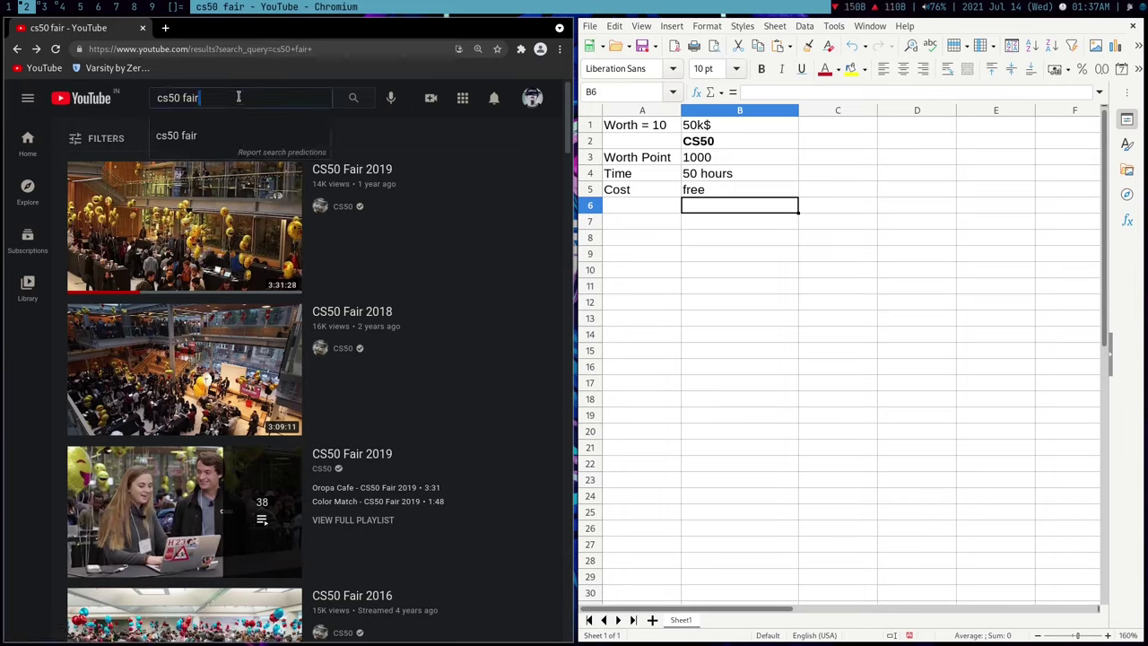
key(BackSpace)
key(BackSpace)
key(BackSpace)
key(BackSpace)
key(BackSpace)
key(BackSpace)
key(BackSpace)
key(BackSpace)
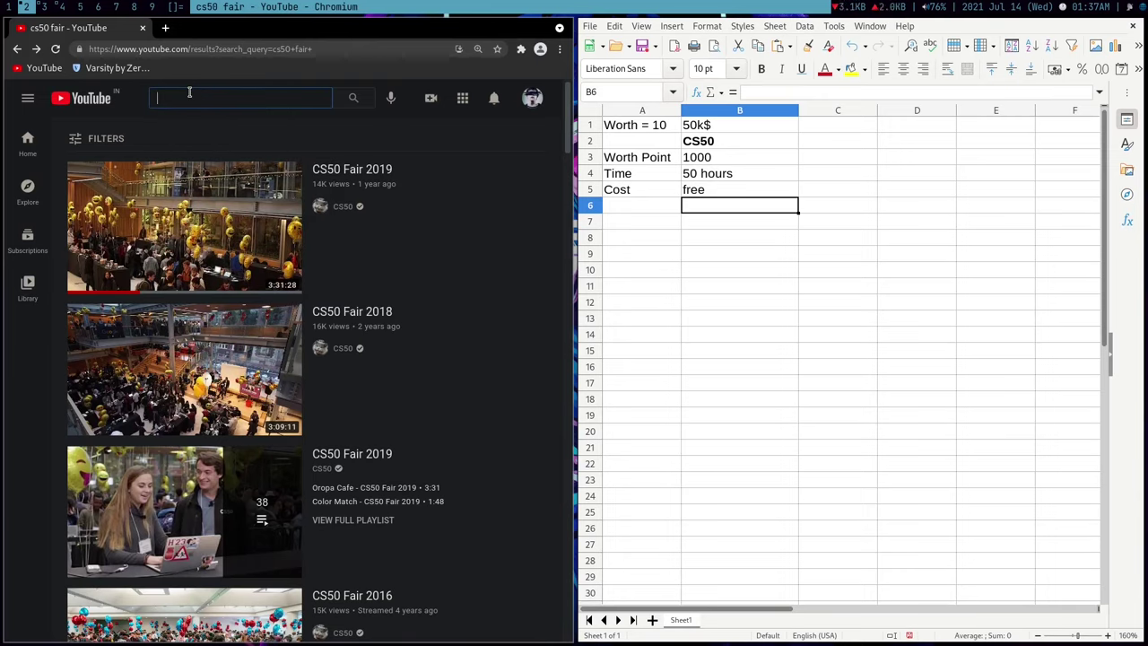
text(y)
key(BackSpace)
text(pl)
key(BackSpace)
key(BackSpace)
key(BackSpace)
key(BackSpace)
mouse_move(194, 509)
text(pytho)
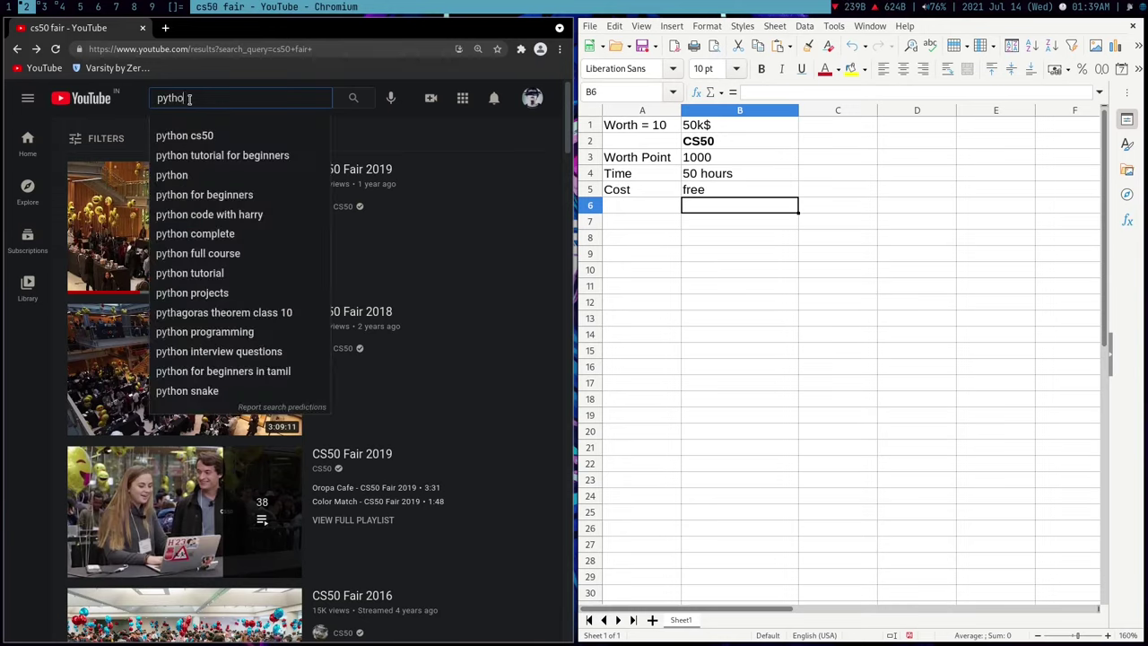
text(n)
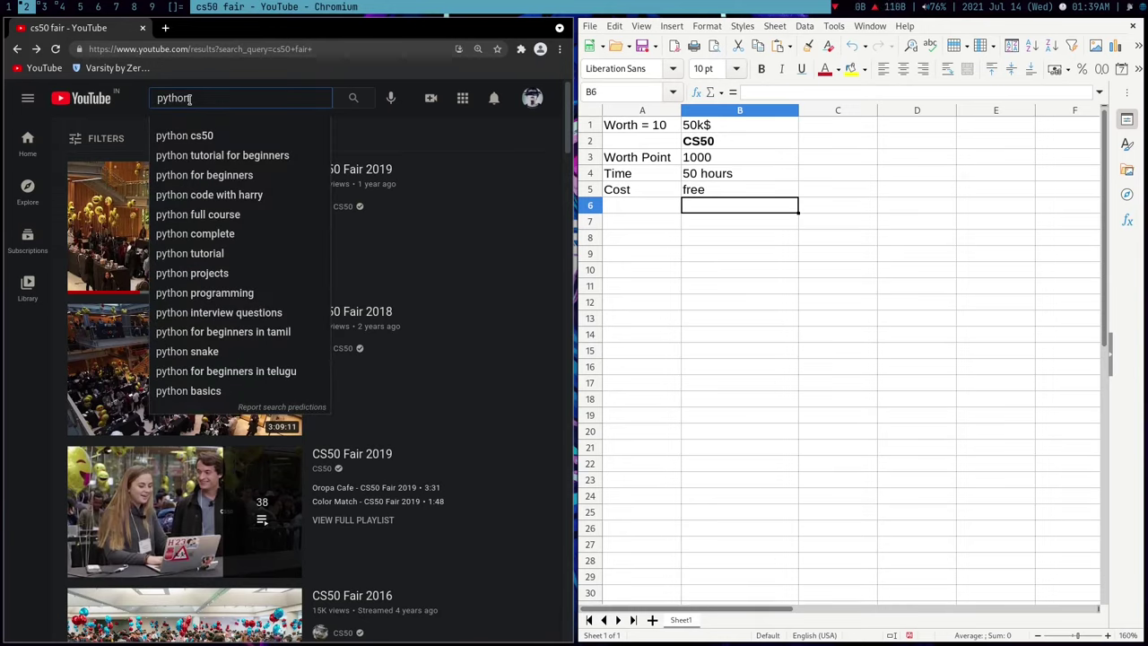
text( corey sca)
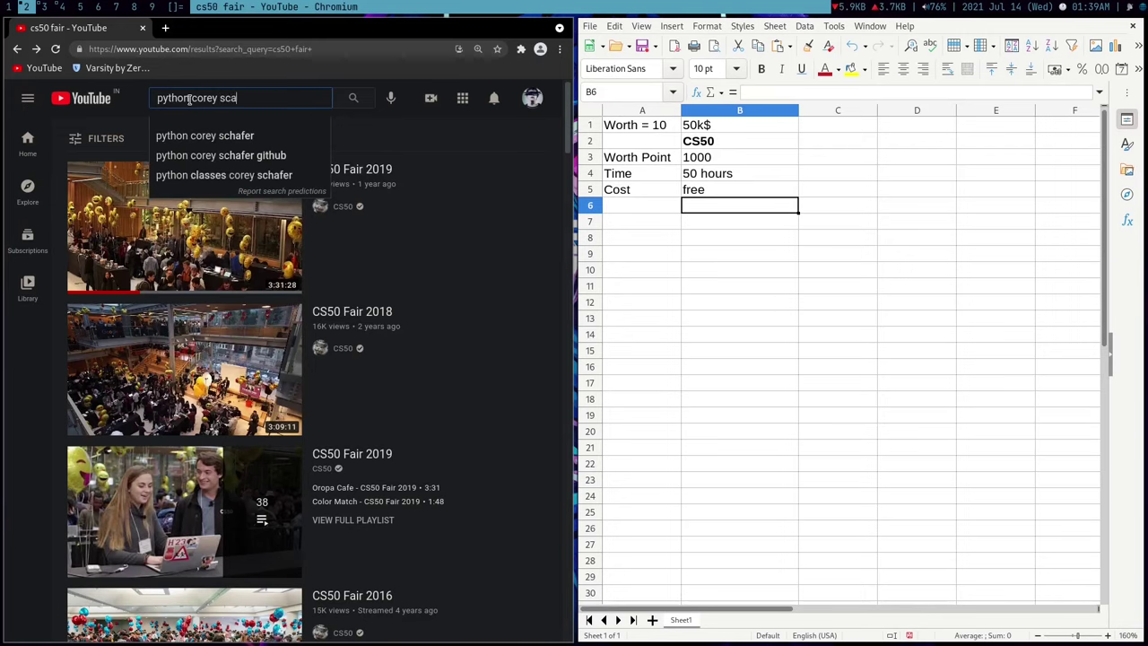
text(fer)
key(Return)
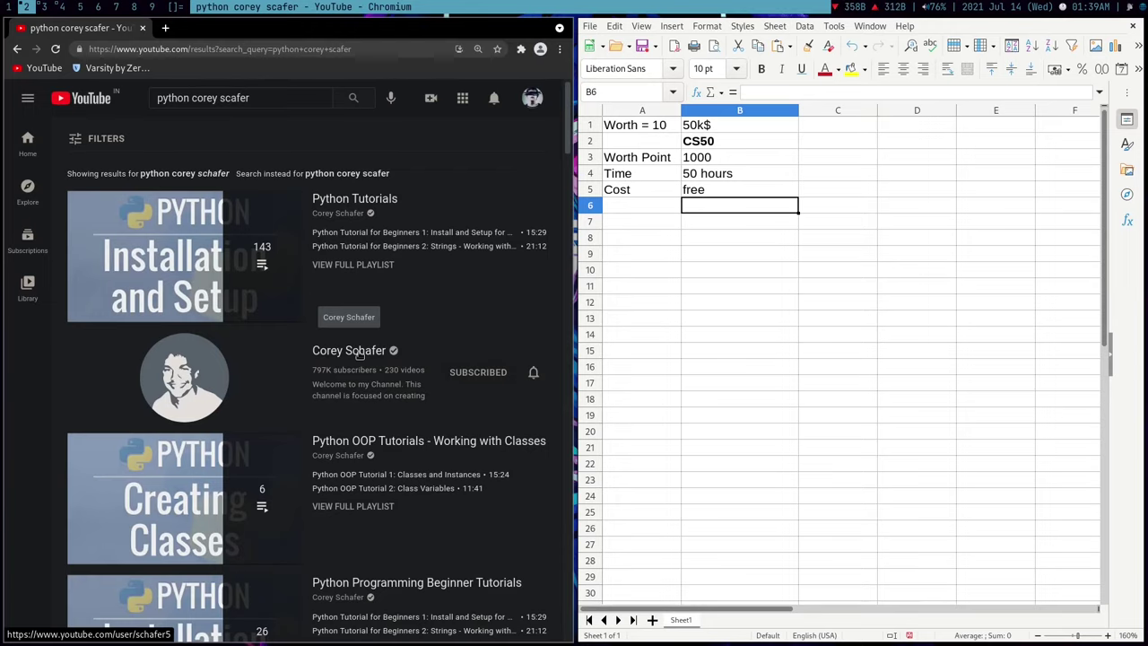
Step: Go back to the cs50 2019 results and return focus to cell B5 in Calc
key(Up)
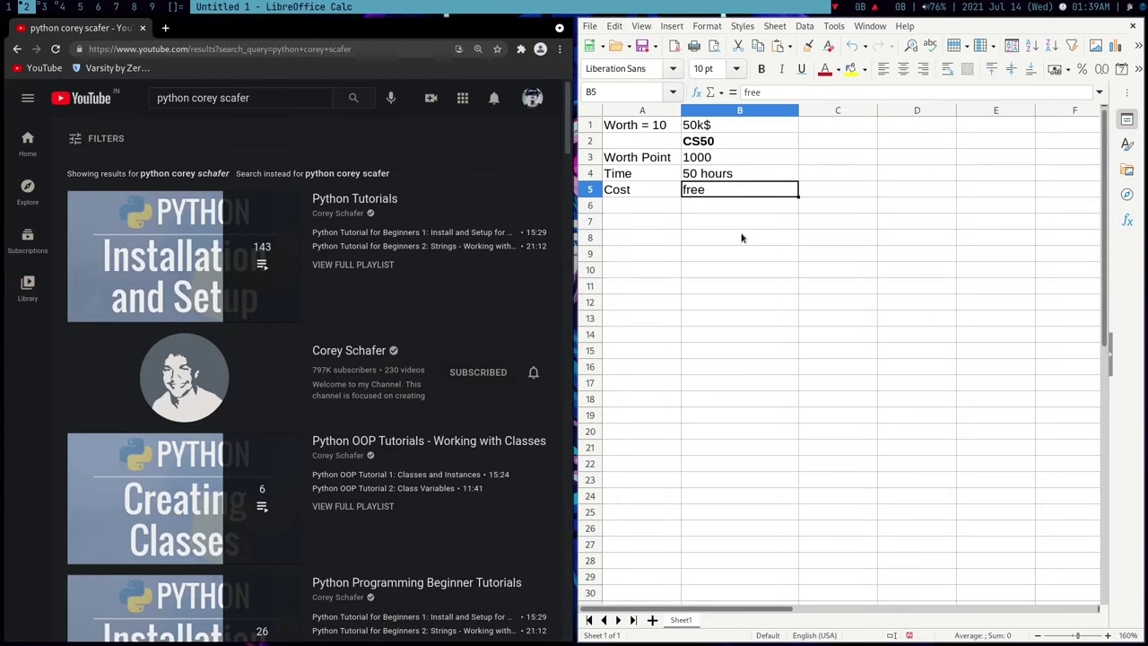
key(alt+Left)
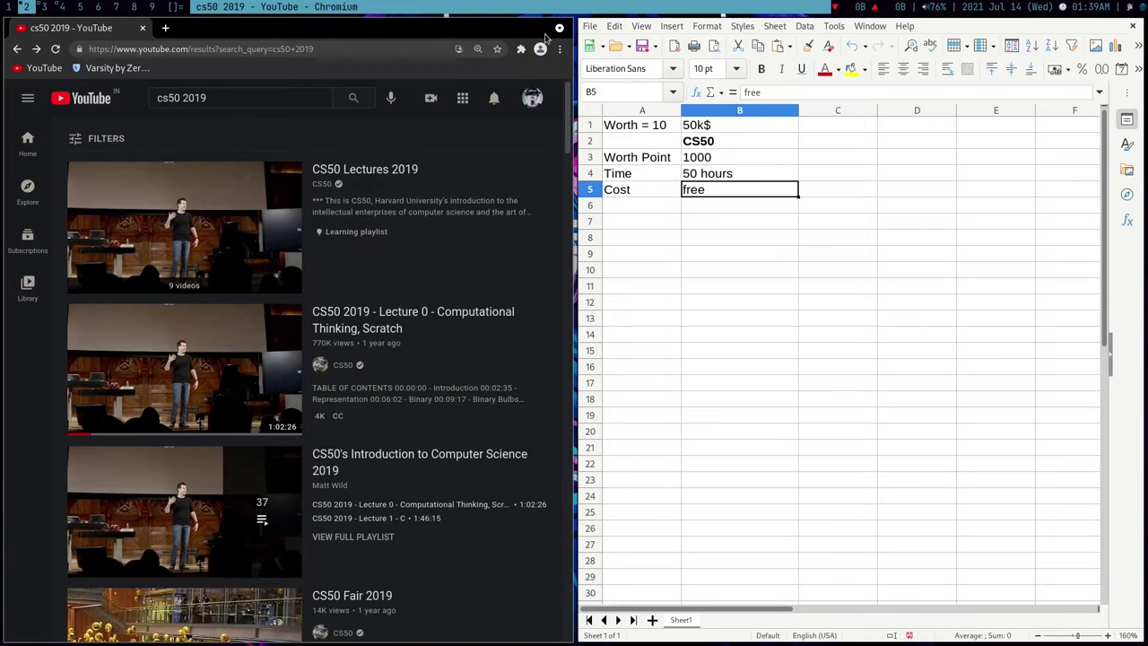
click(725, 207)
key(Up)
key(ctrl+Up)
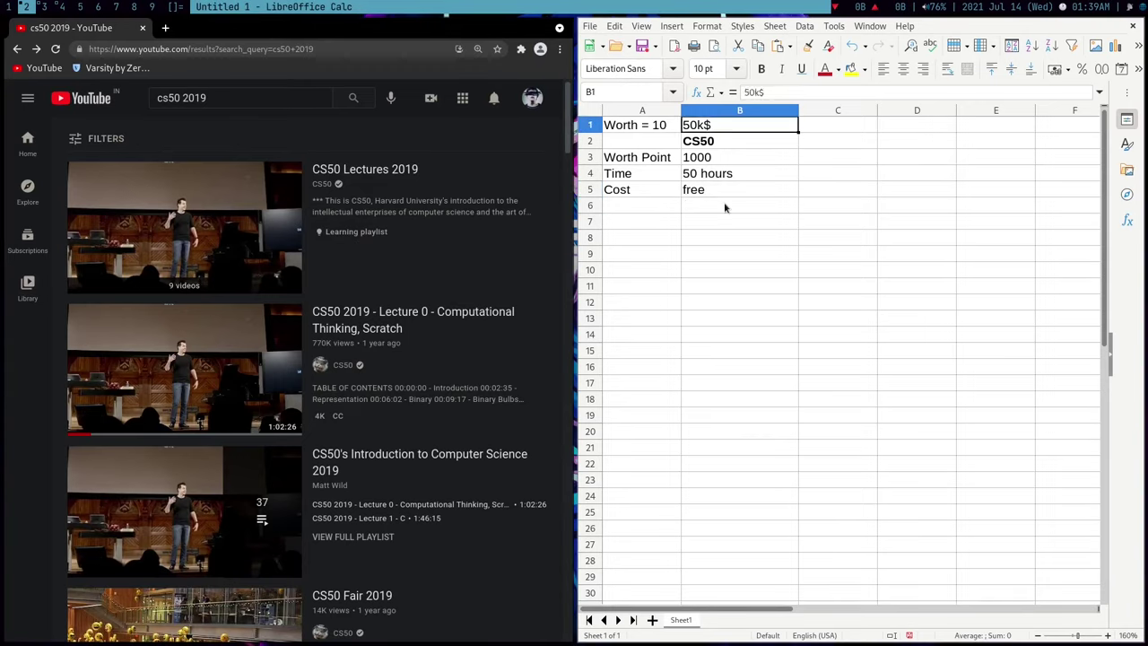
key(Down)
key(Down)
key(Down)
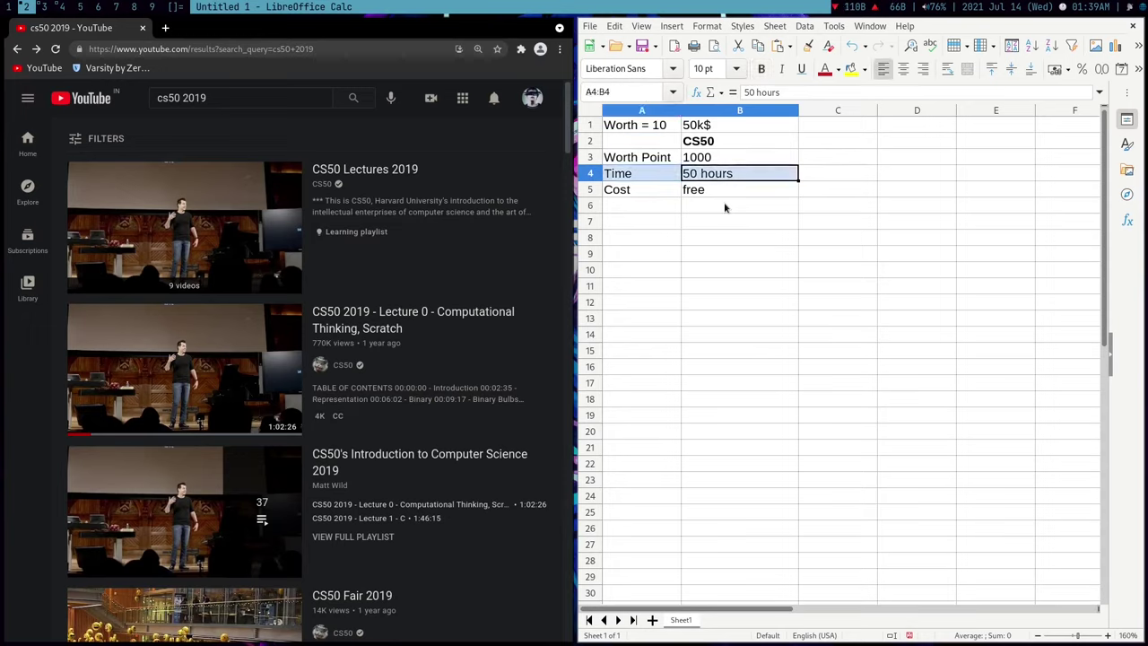
key(Up)
key(shift+Left)
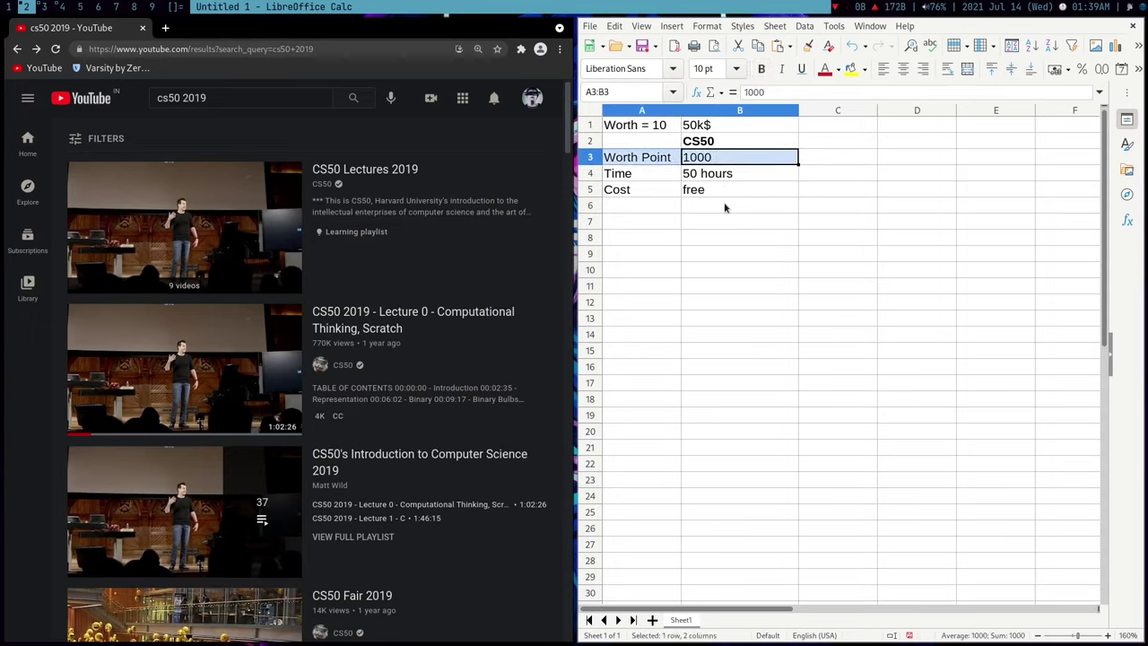
key(Down)
key(Down)
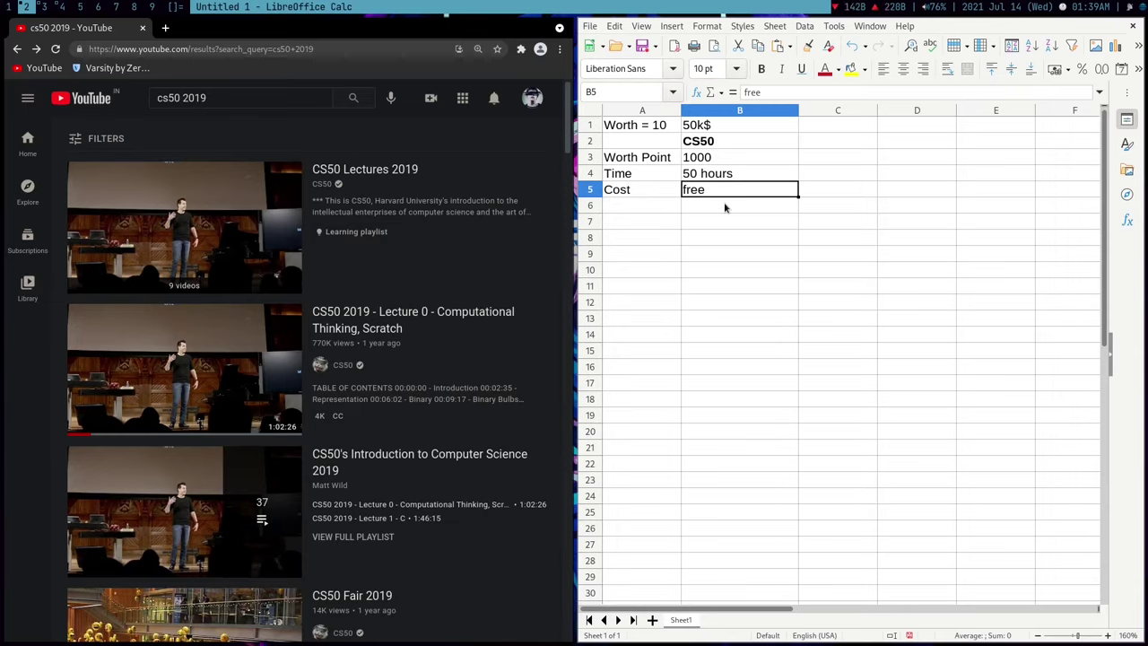
key(Right)
key(Up)
key(Up)
key(Up)
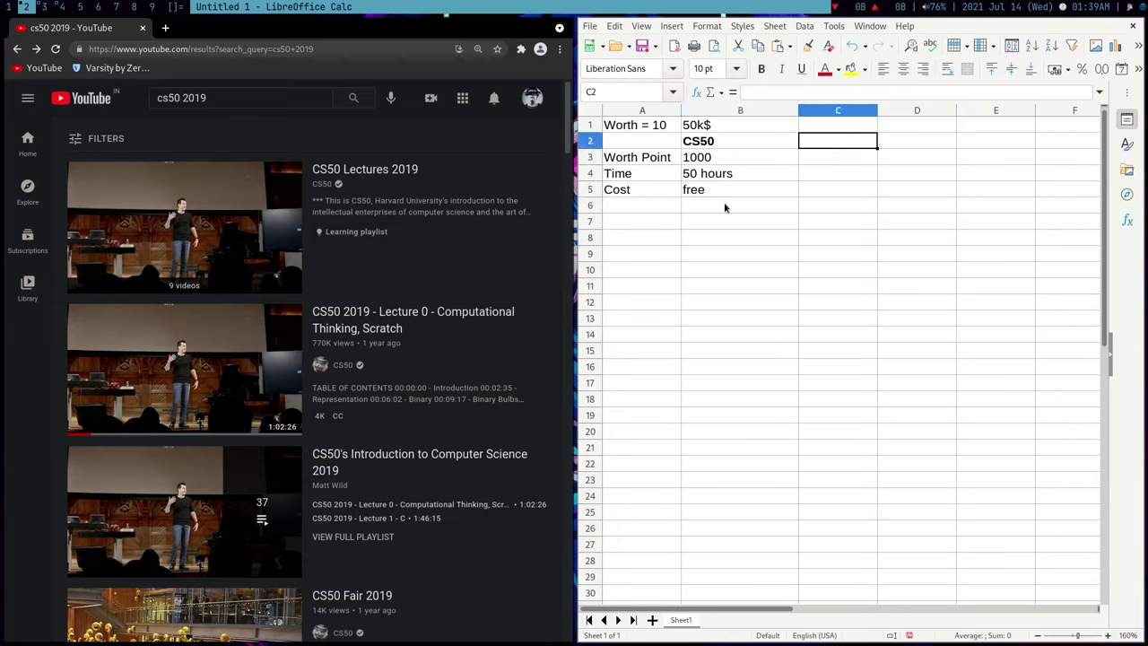
Step: Add a bold Course heading with cost 6k$, worth point 300 and time 50
text(Course)
click(760, 69)
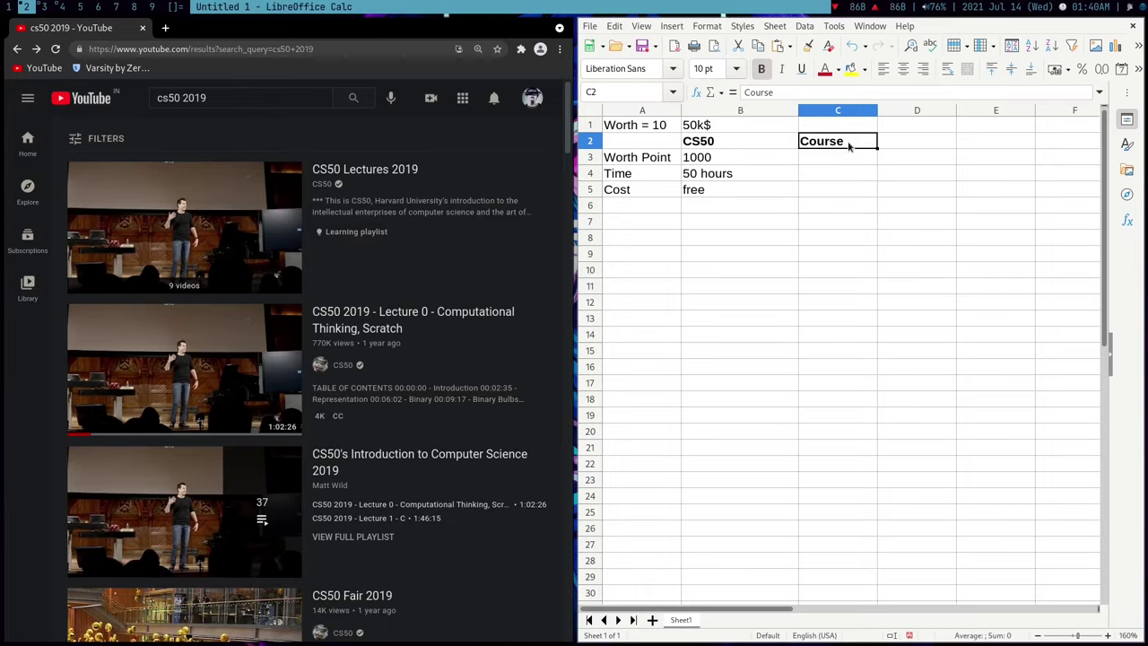
key(Down)
key(Down)
key(Down)
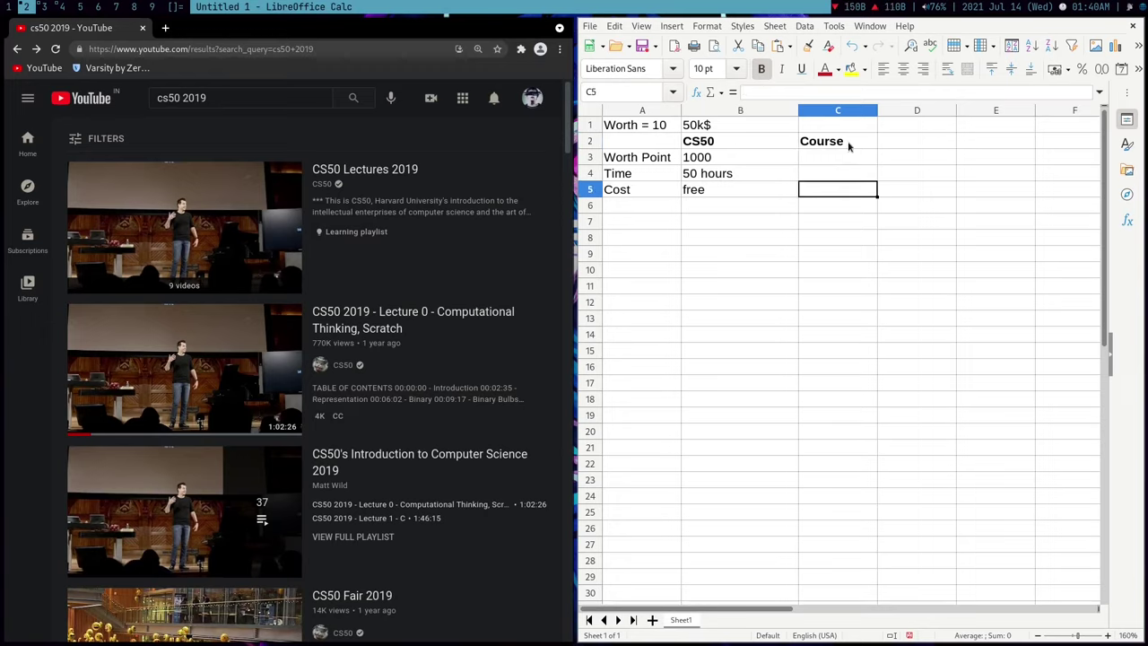
text(6)
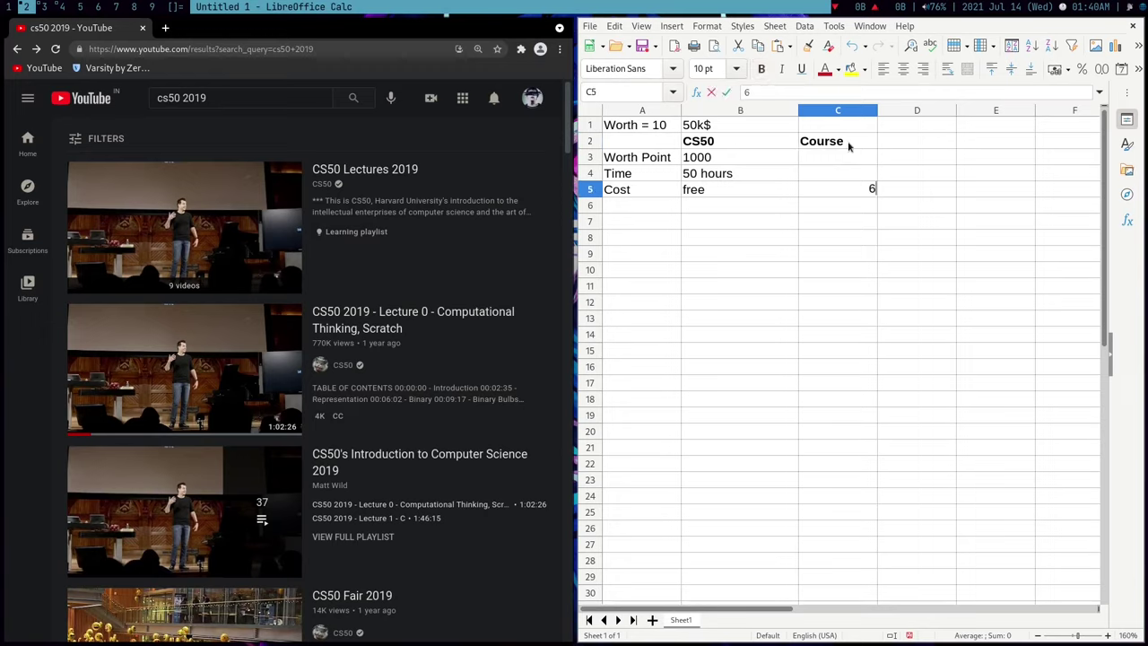
text(k$)
key(Up)
key(Up)
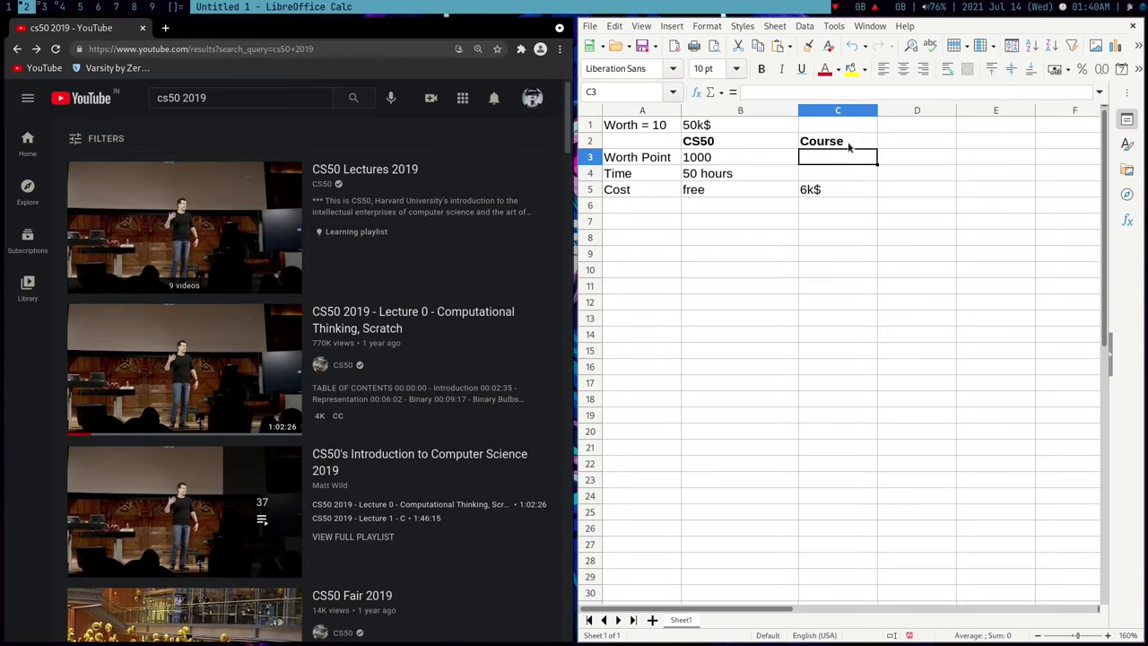
text(300)
key(Left)
key(Right)
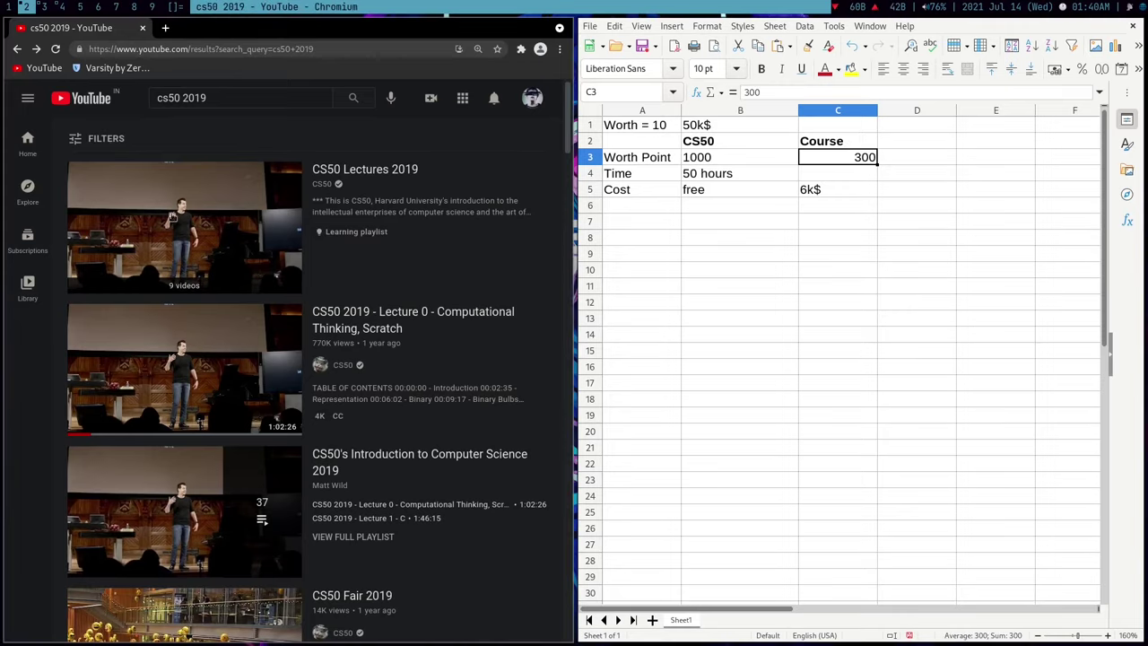
click(845, 176)
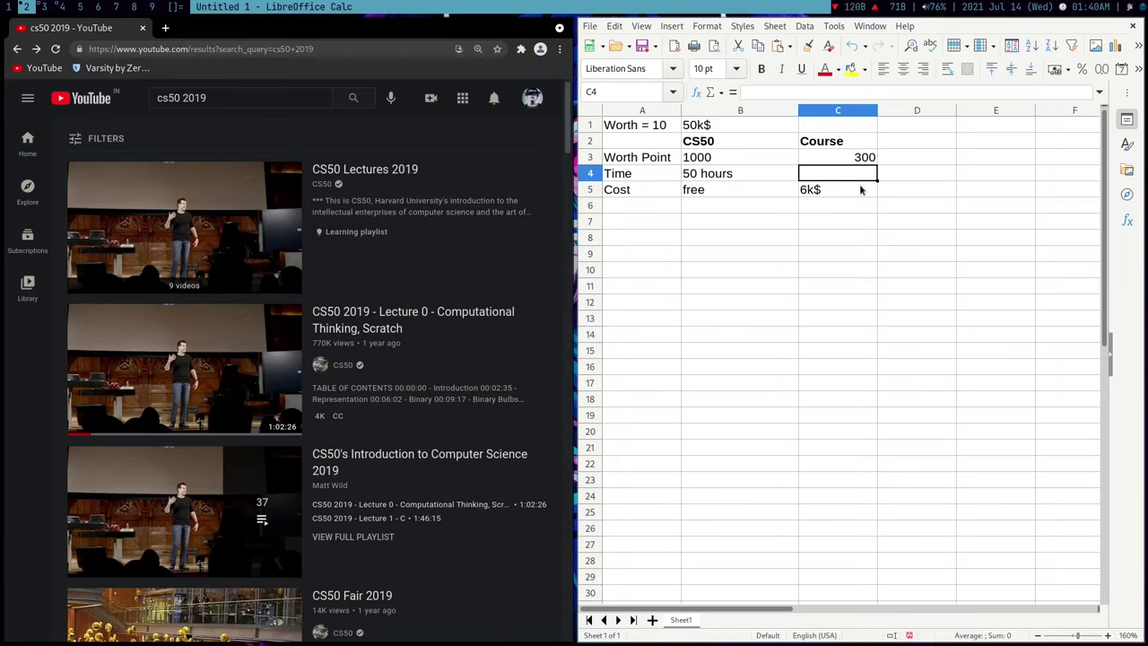
text(50)
key(Return)
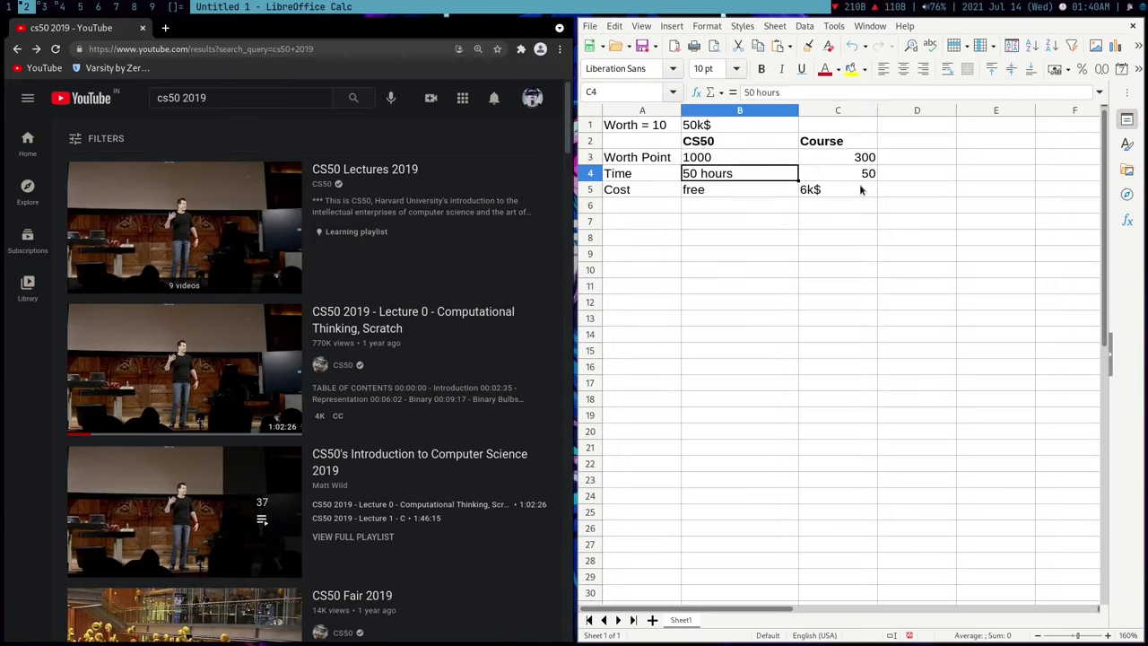
Step: Select the Course entries C2:C5, then the CS50 entries B2:B4
drag(833, 140, 835, 196)
click(836, 194)
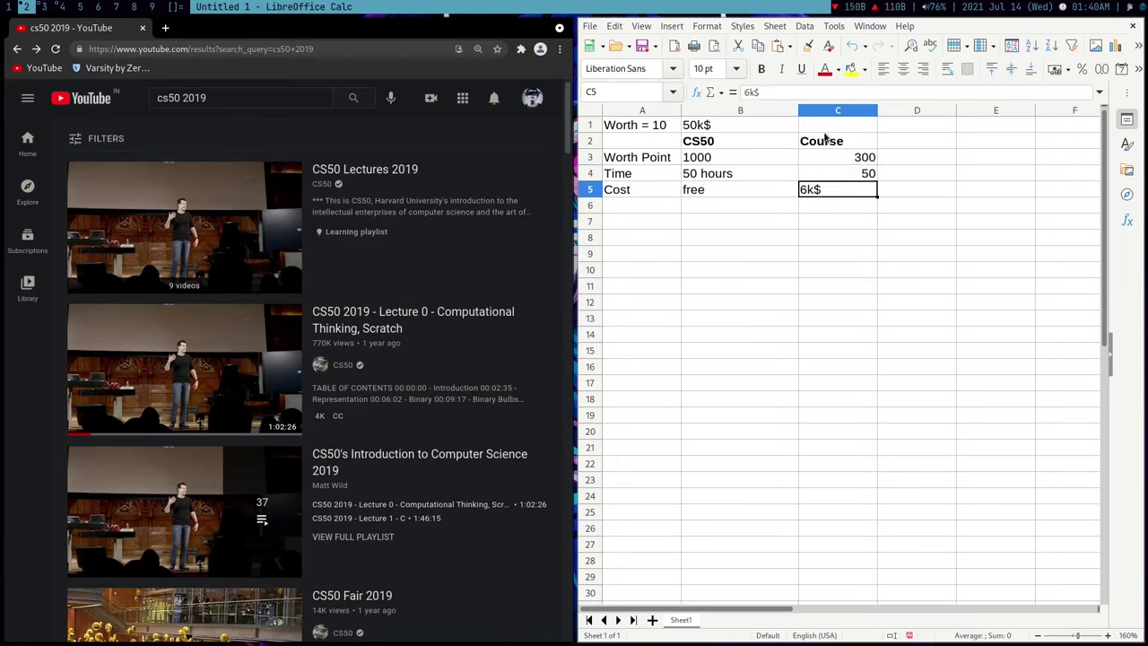
drag(834, 141, 838, 200)
click(838, 194)
drag(842, 143, 844, 204)
click(849, 193)
drag(732, 144, 737, 184)
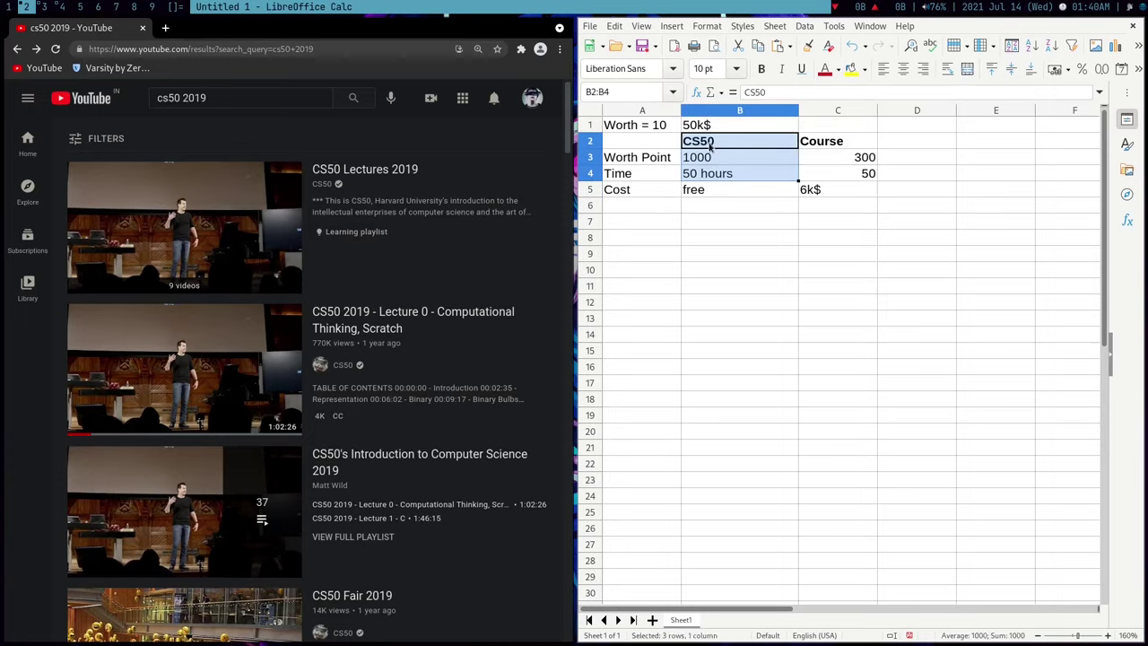
Step: Add an Other reward row with No certi for CS50 and Certi for Course
double_click(737, 140)
click(728, 158)
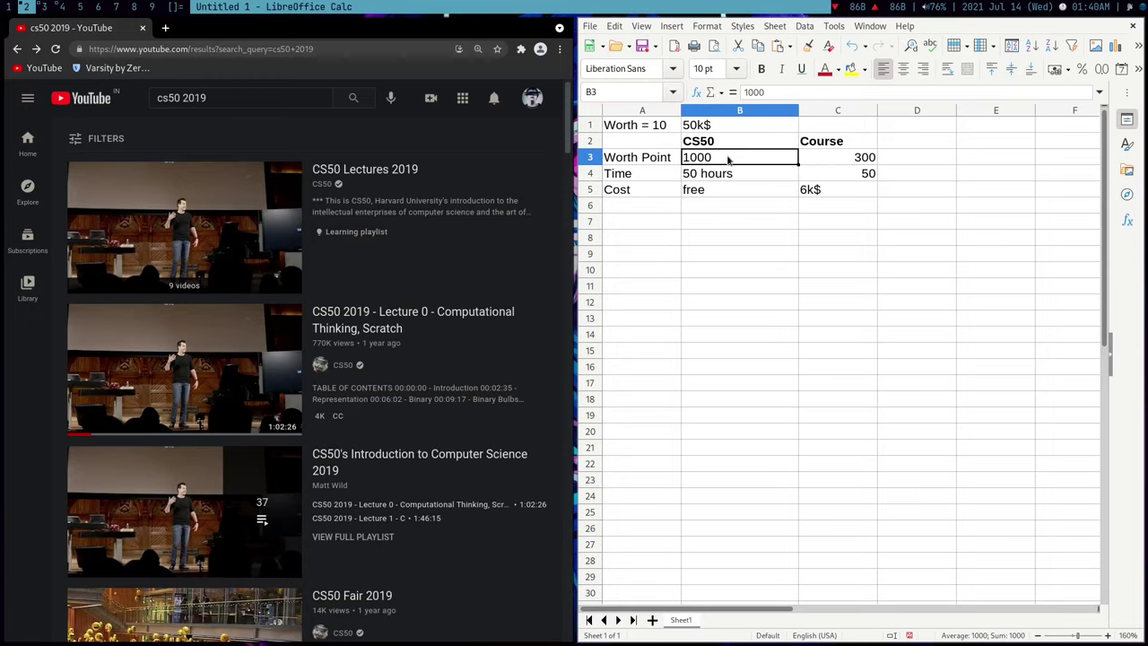
key(Right)
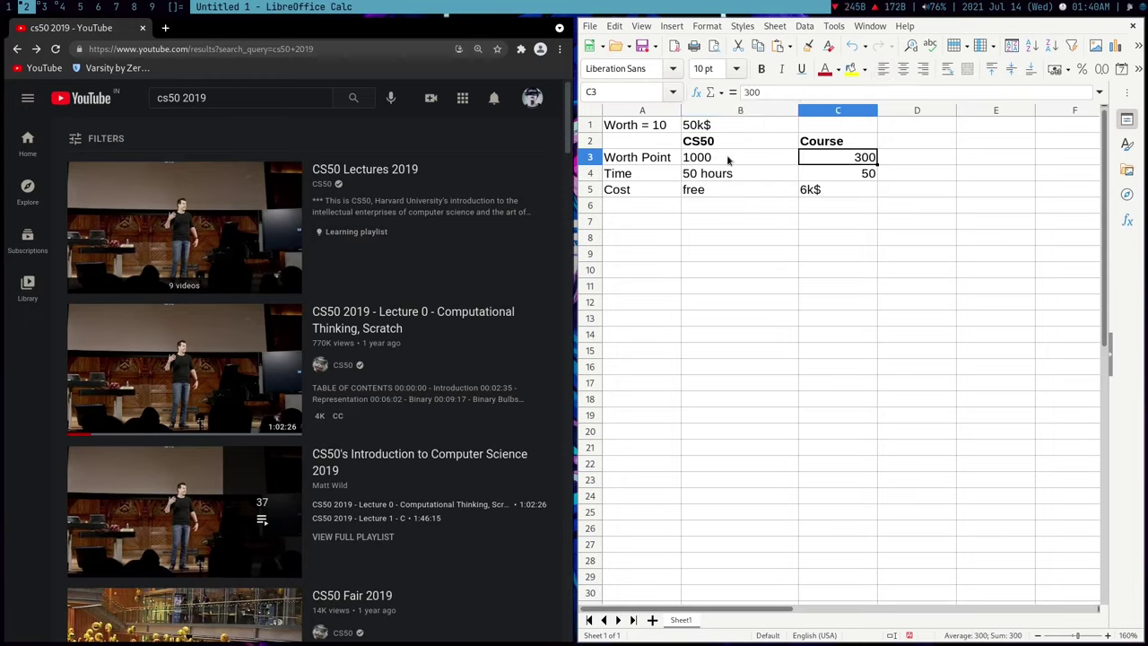
key(Down)
key(Down)
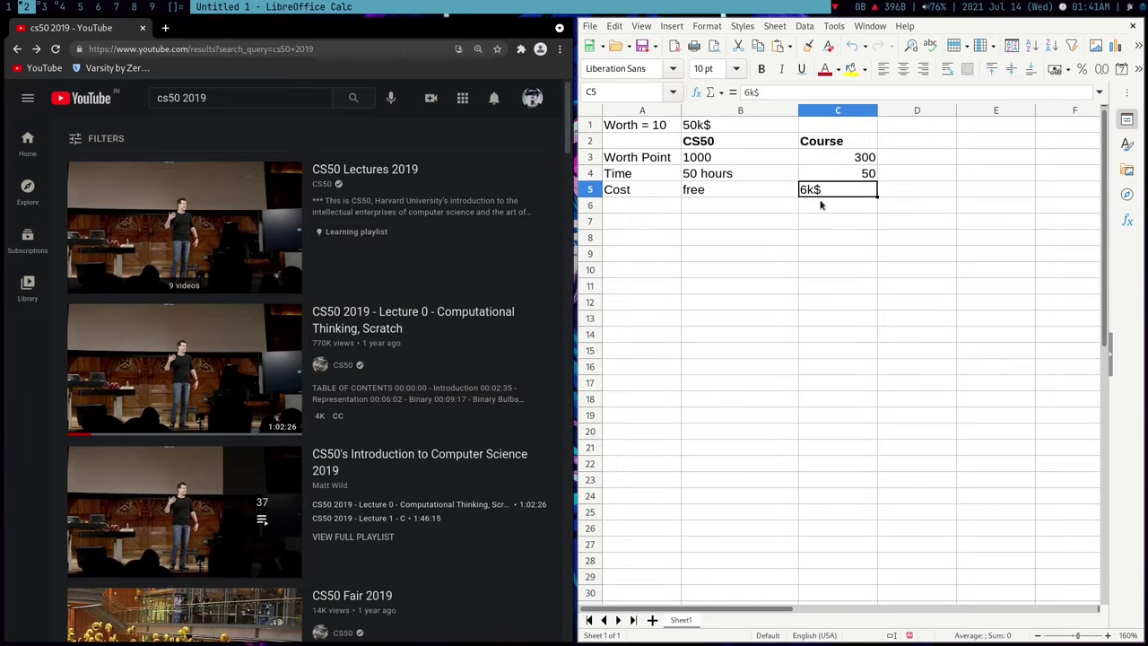
key(Return)
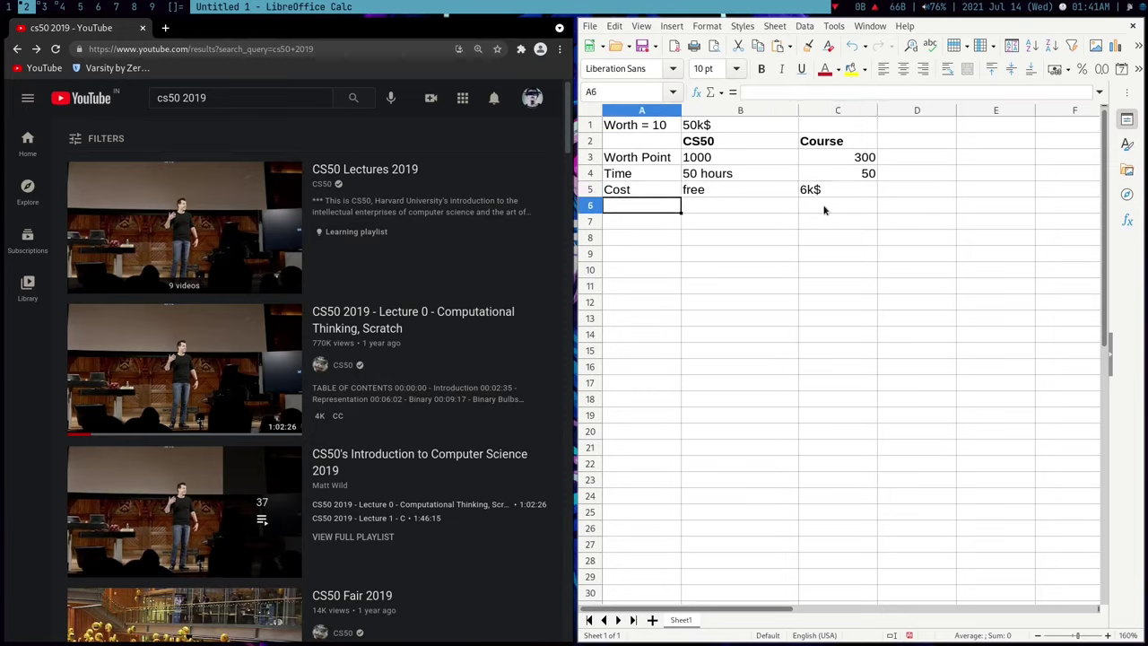
text(Other)
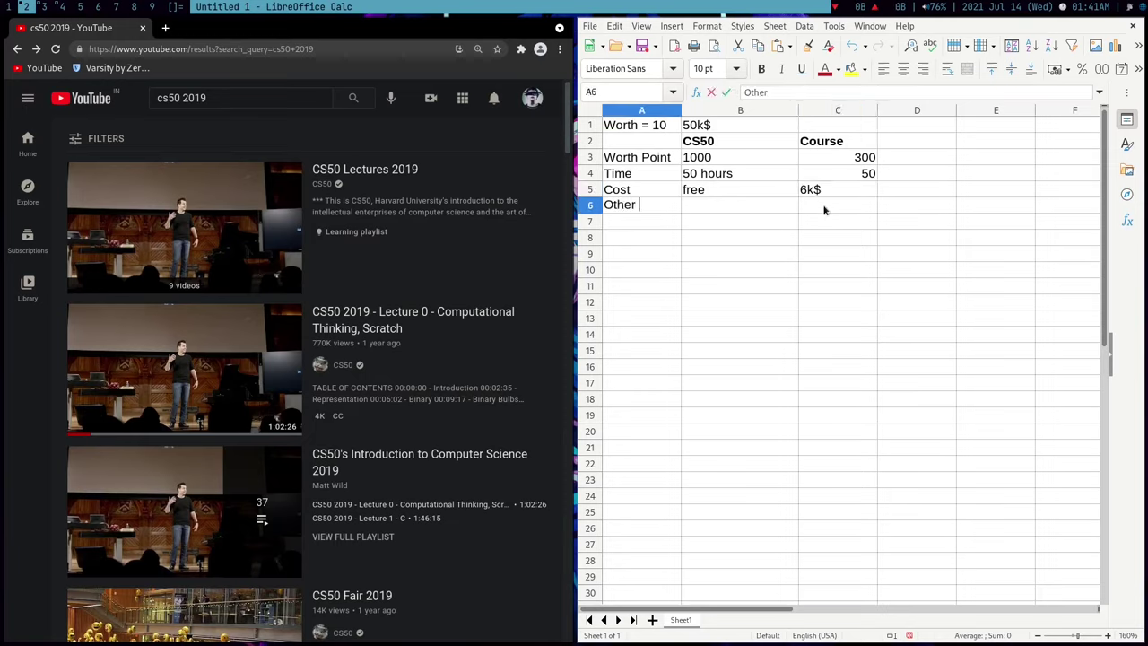
text( reward)
key(Return)
key(Right)
key(Up)
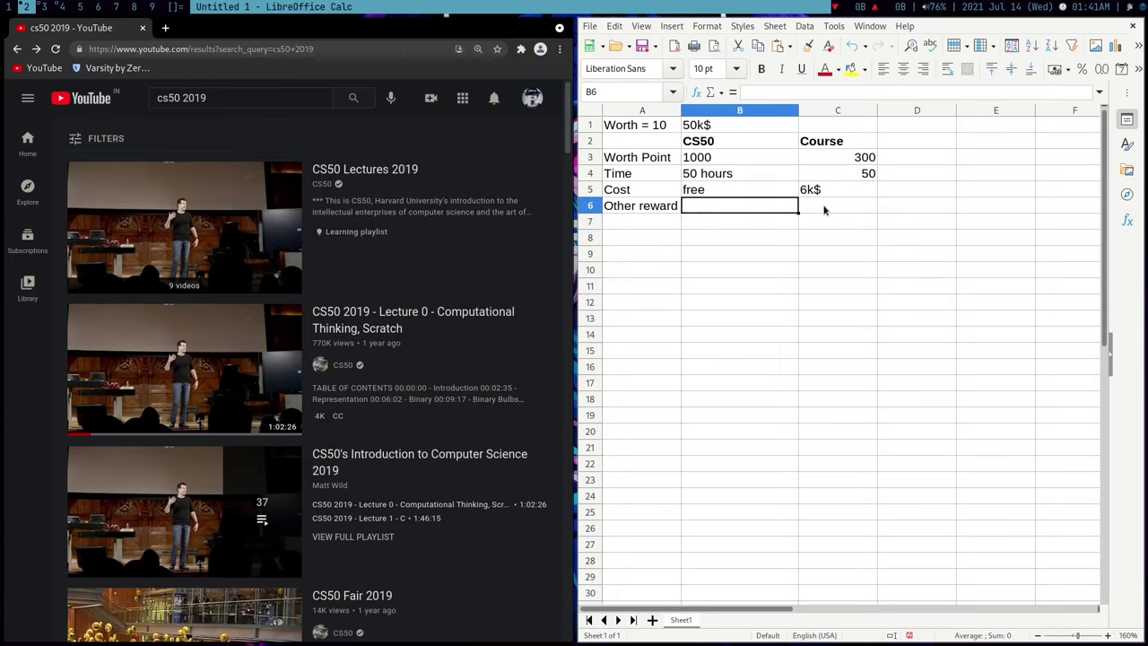
text(No cer)
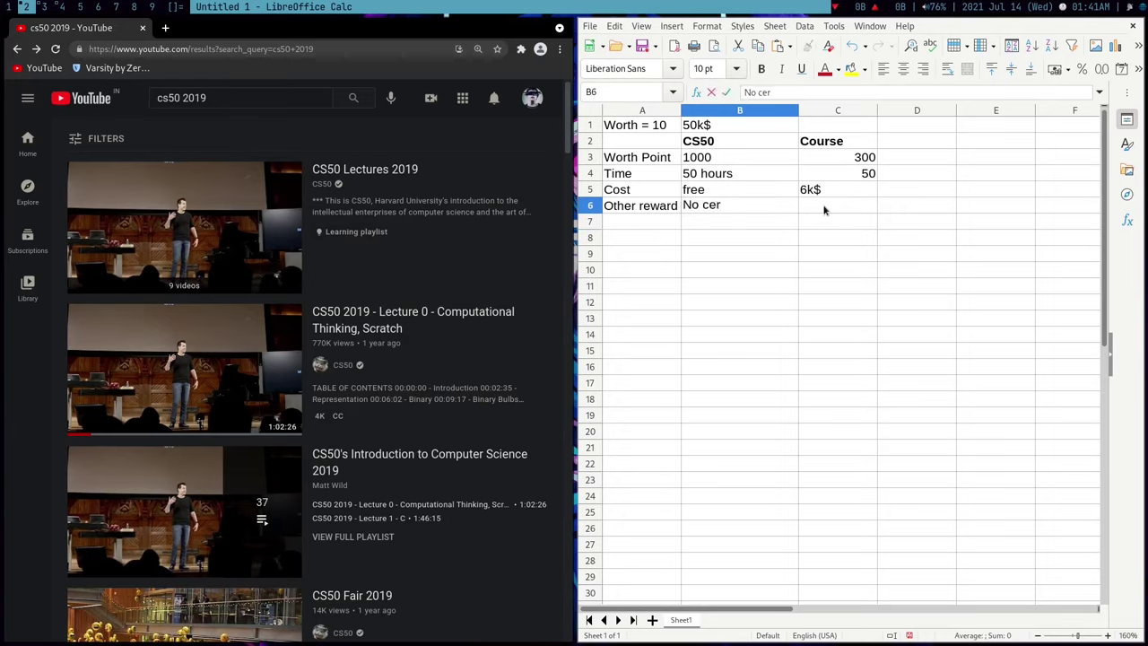
text(ti)
key(Tab)
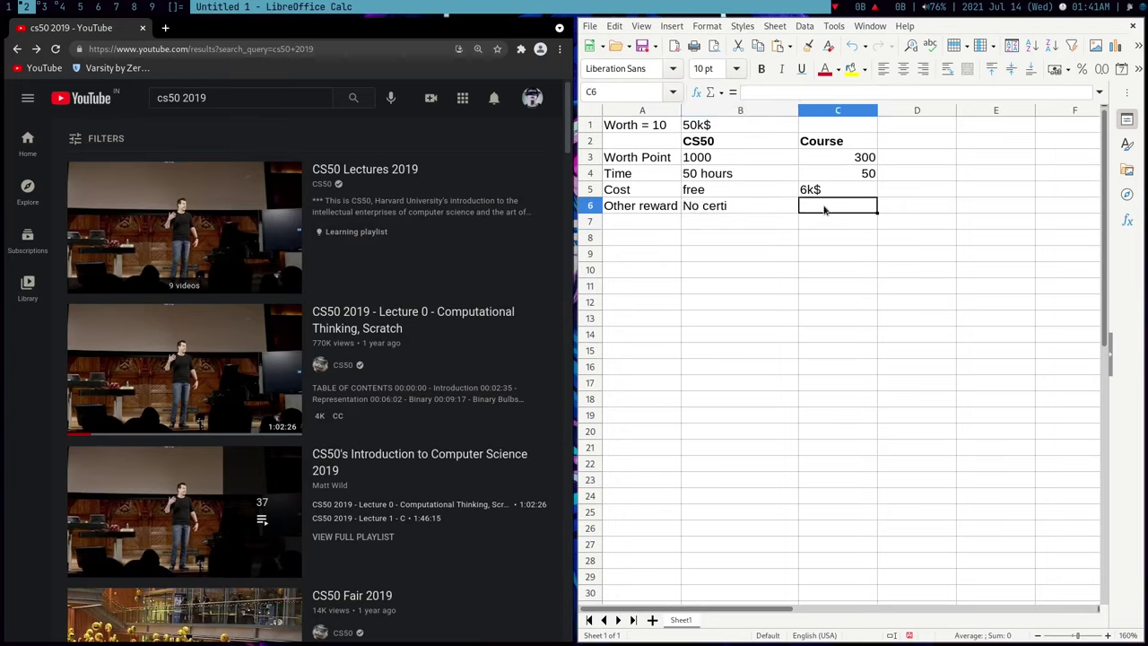
text(Certi)
key(Return)
Step: Left-align the Course values 300 and 50 in C3:C4
key(Up)
click(857, 158)
shift+click(866, 172)
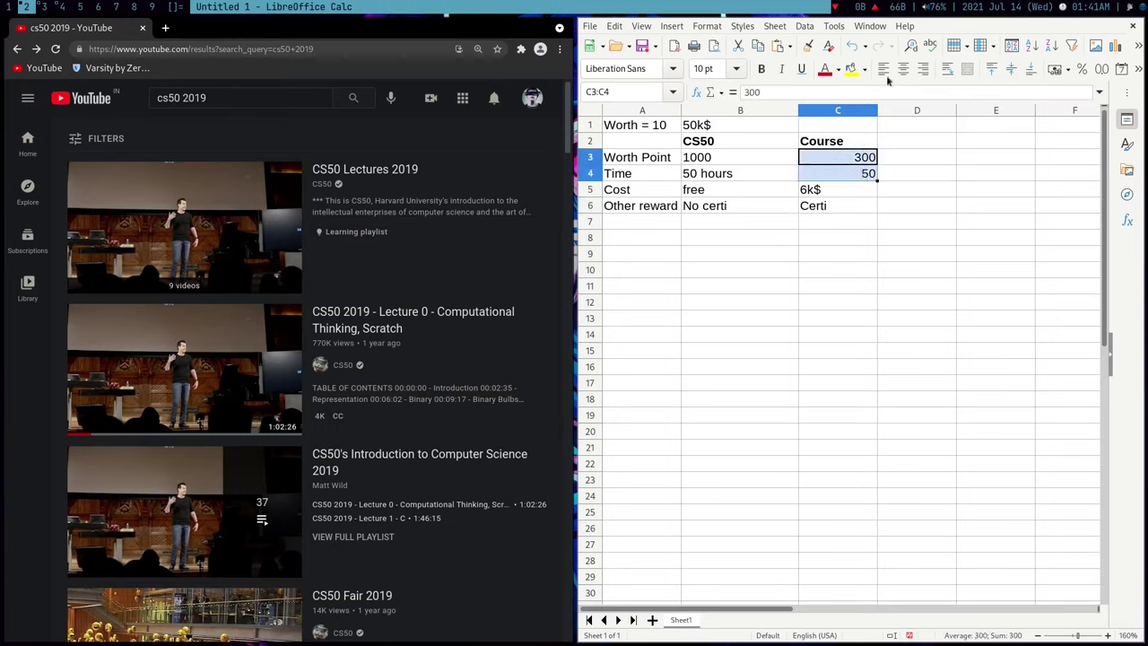
click(884, 72)
Step: Select the CS50 and Course value ranges to check the table
click(832, 208)
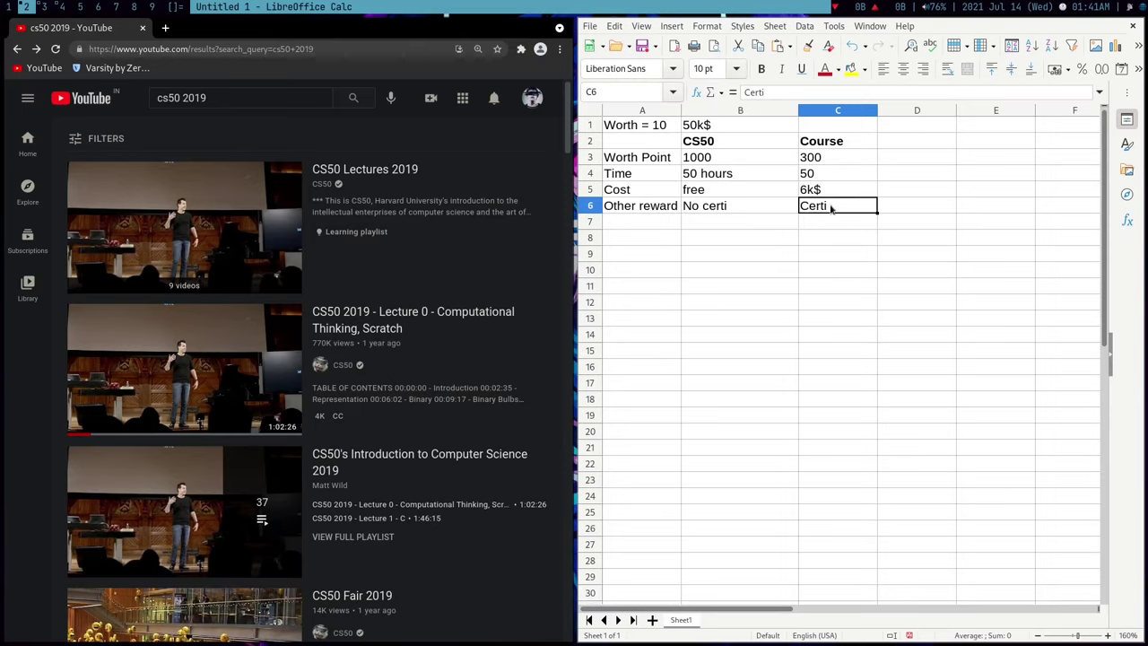
drag(825, 175, 843, 159)
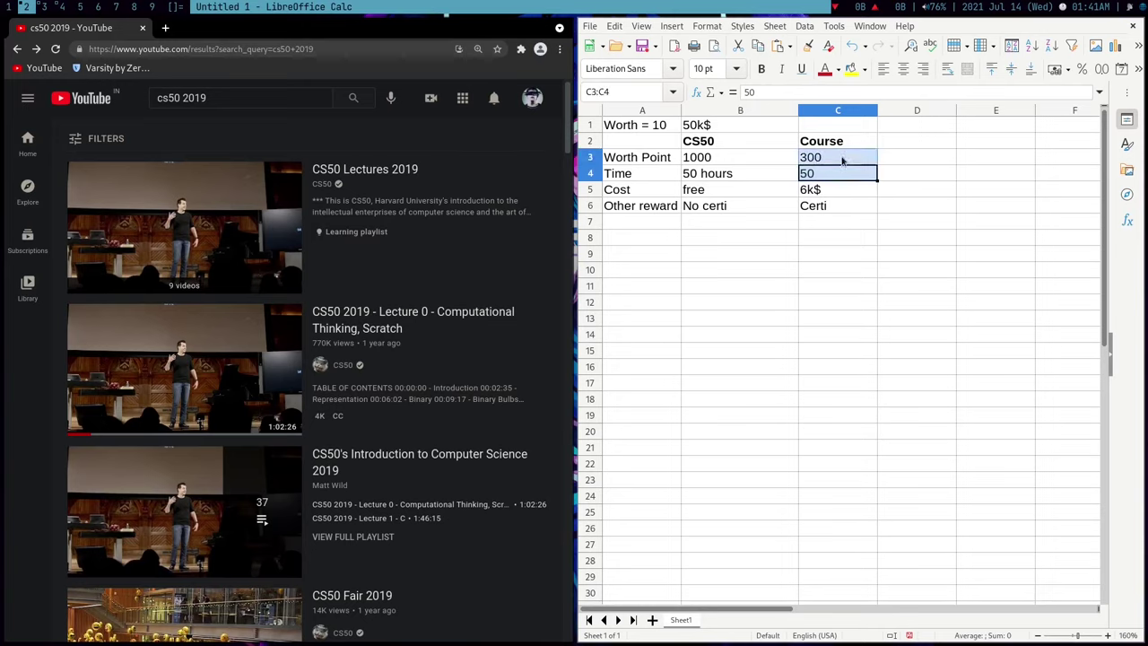
click(841, 171)
drag(689, 157, 724, 207)
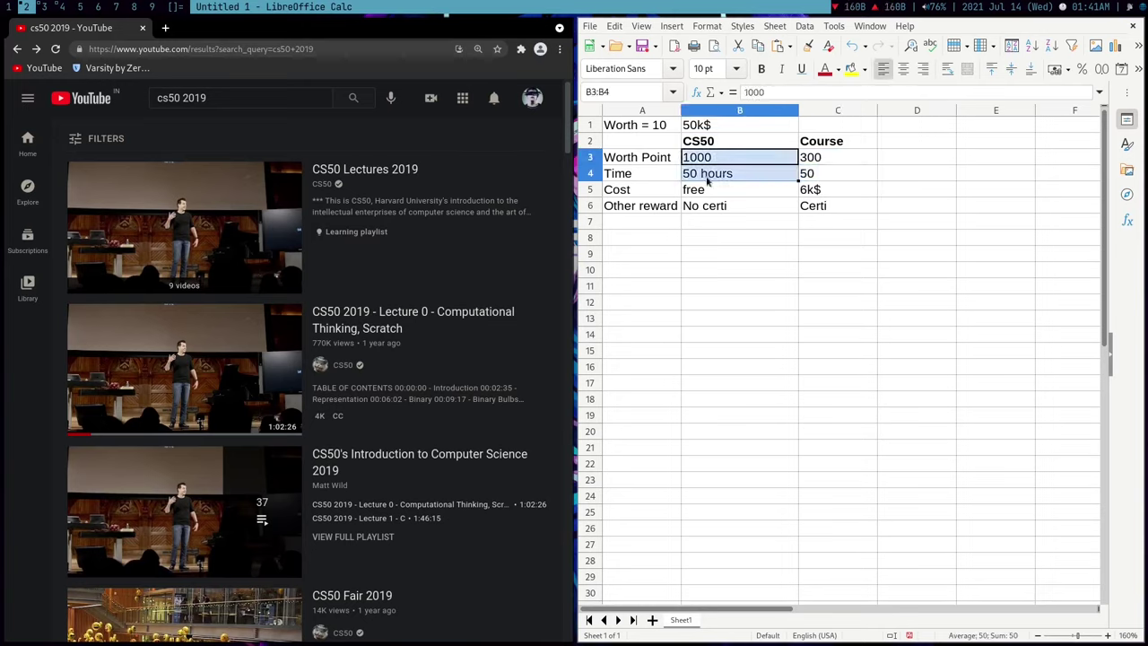
drag(825, 189, 825, 143)
click(827, 209)
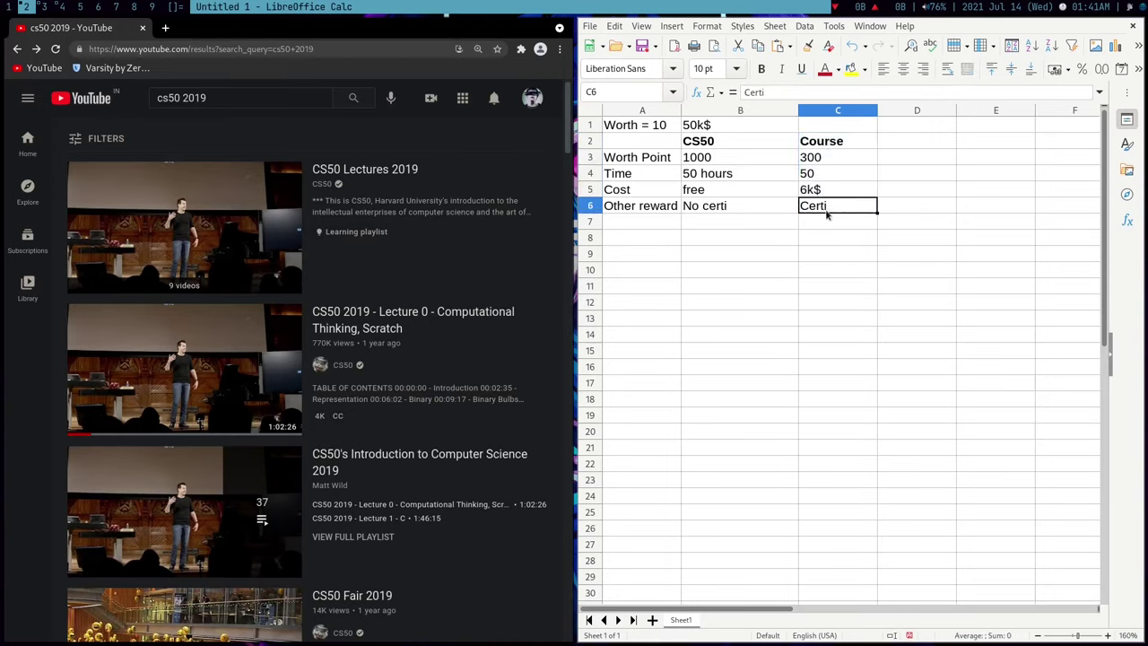
Step: Add a College heading in D2 with Degree as its other reward in D6
click(885, 140)
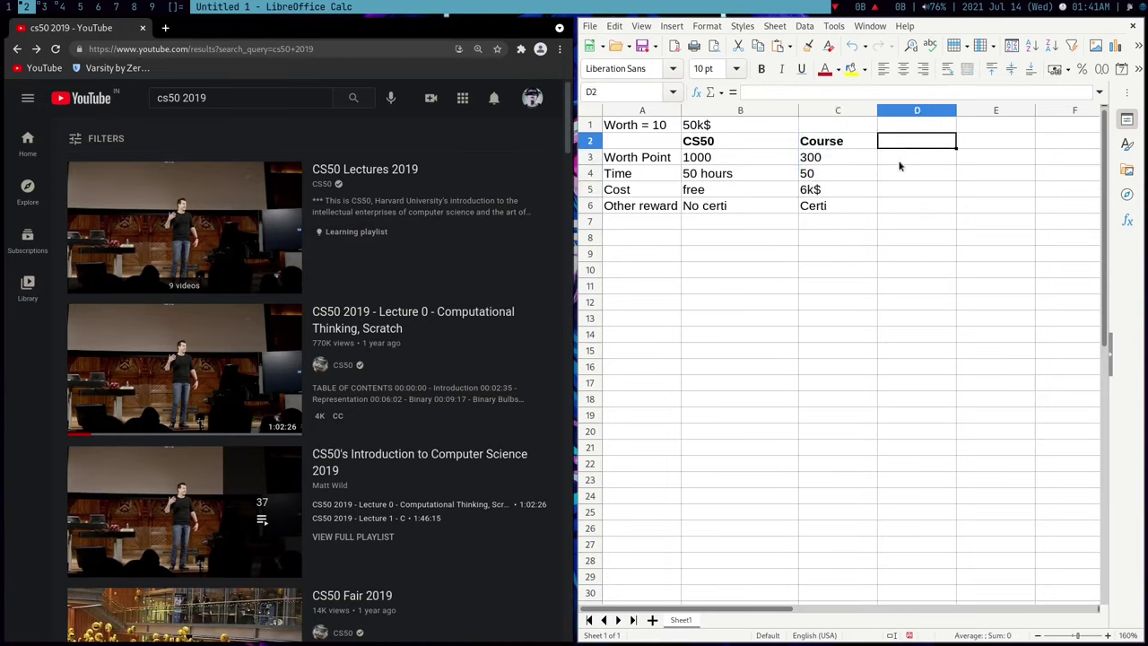
text(Course )
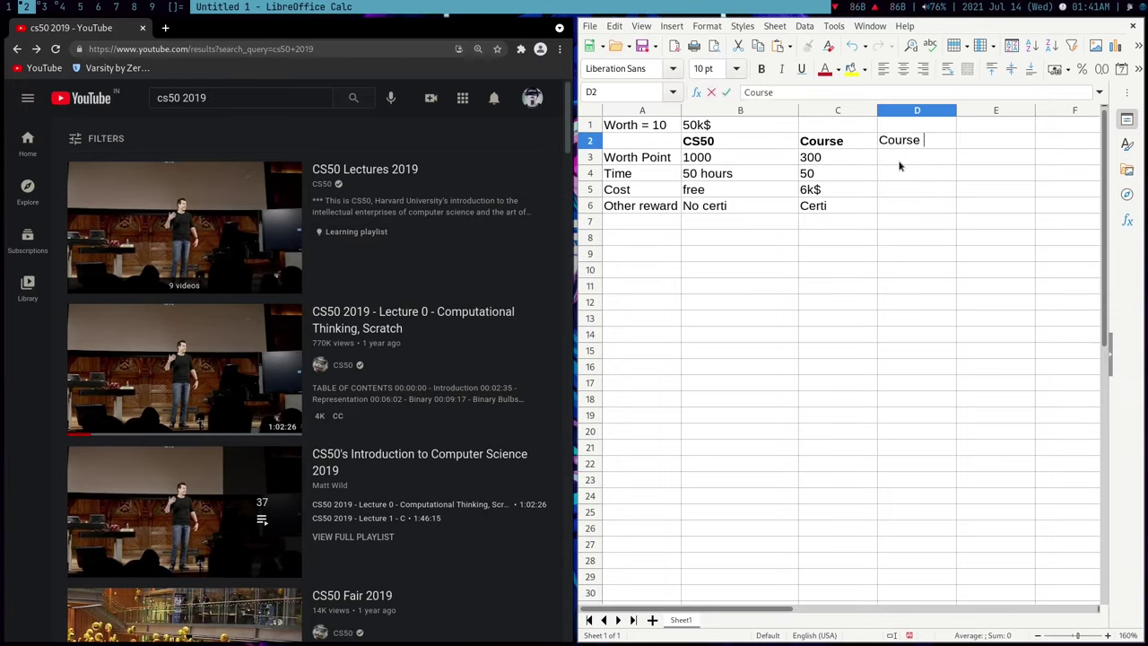
text(with tests)
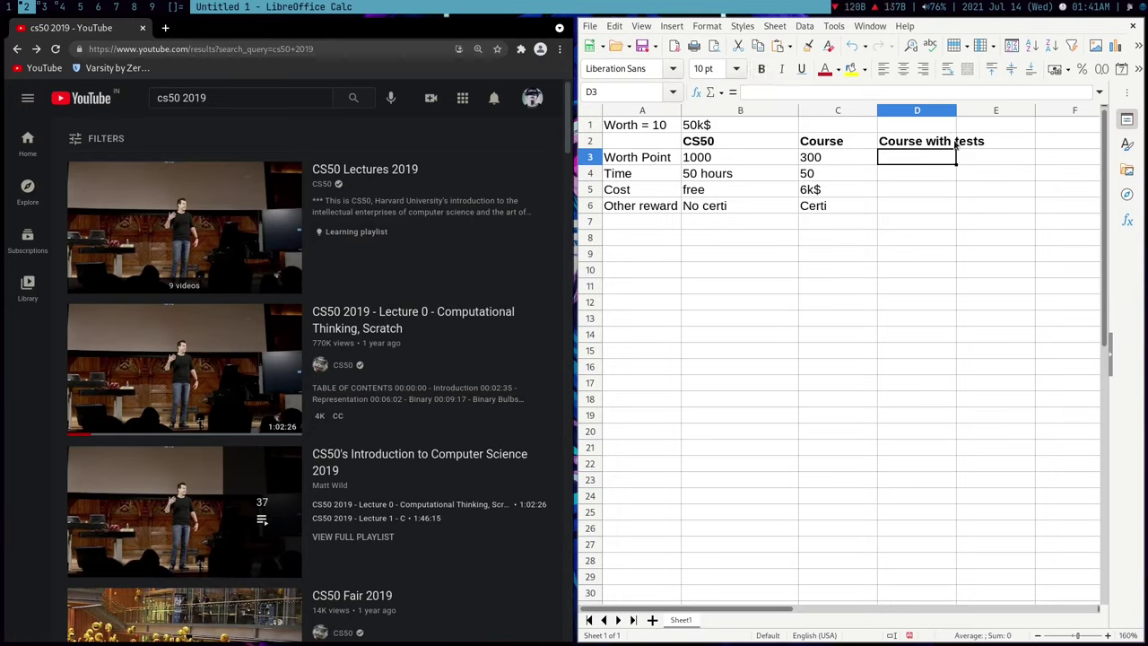
click(942, 201)
text(Certi)
key(Up)
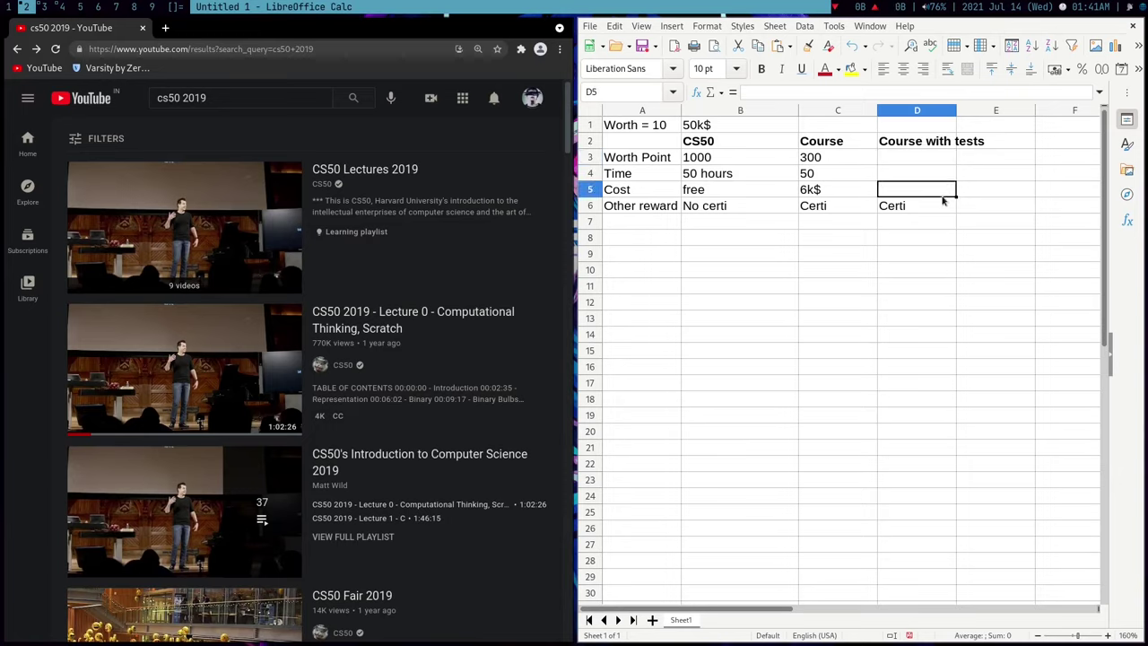
click(916, 140)
text(Certi)
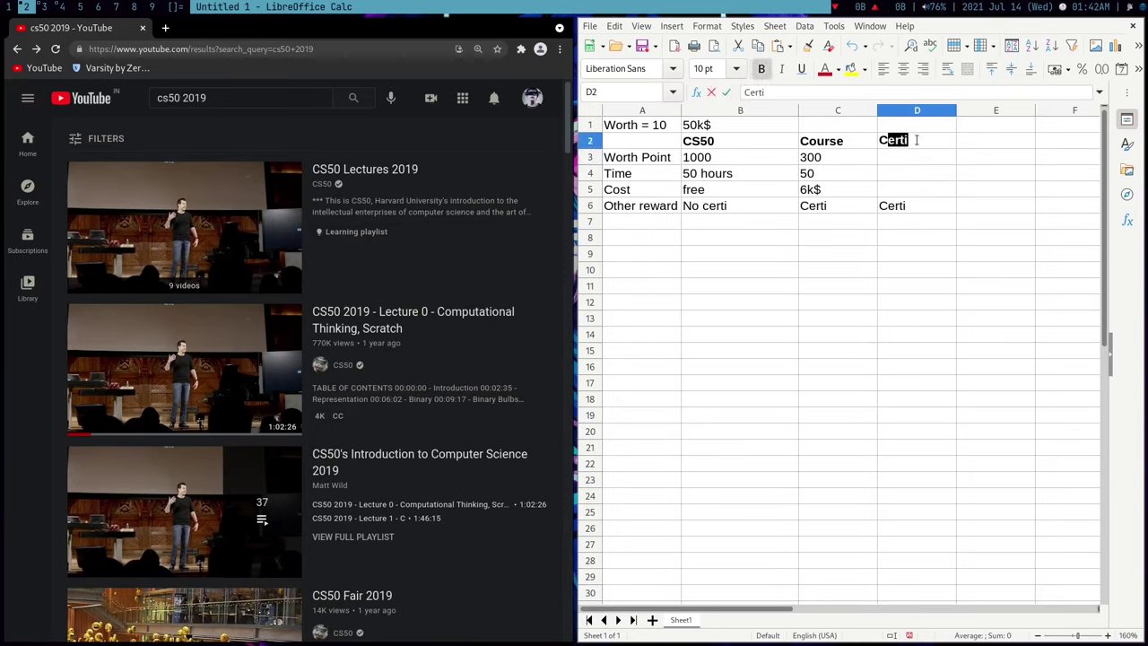
text(ollege)
key(Return)
key(Down)
key(Down)
key(Down)
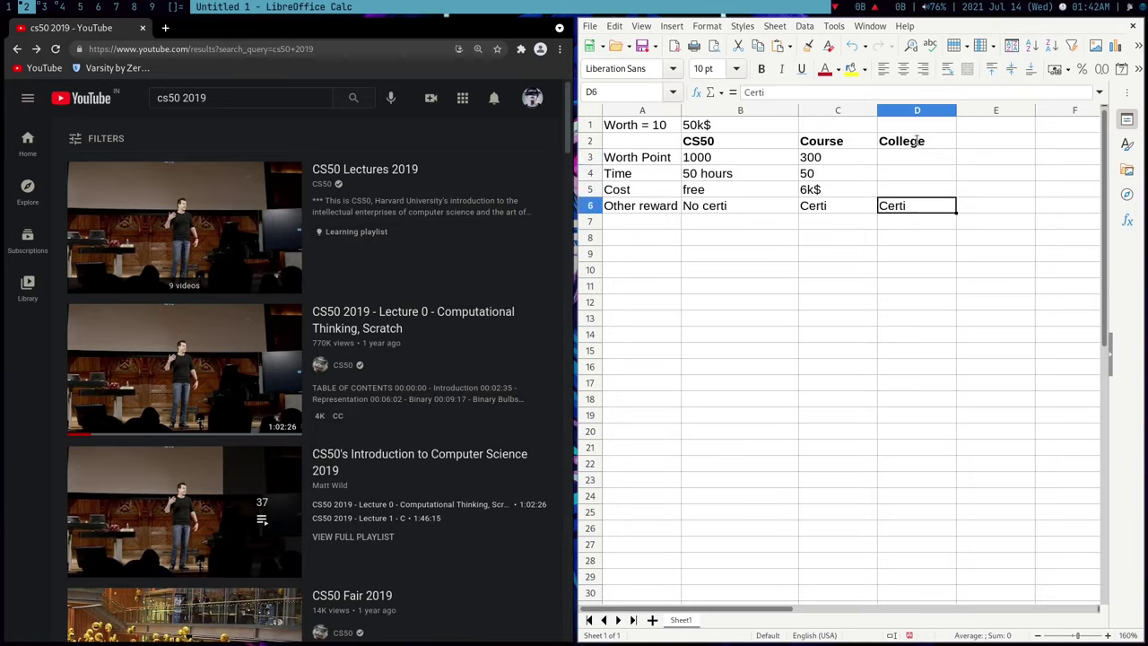
key(BackSpace)
text(Degree)
key(Up)
key(Up)
key(Up)
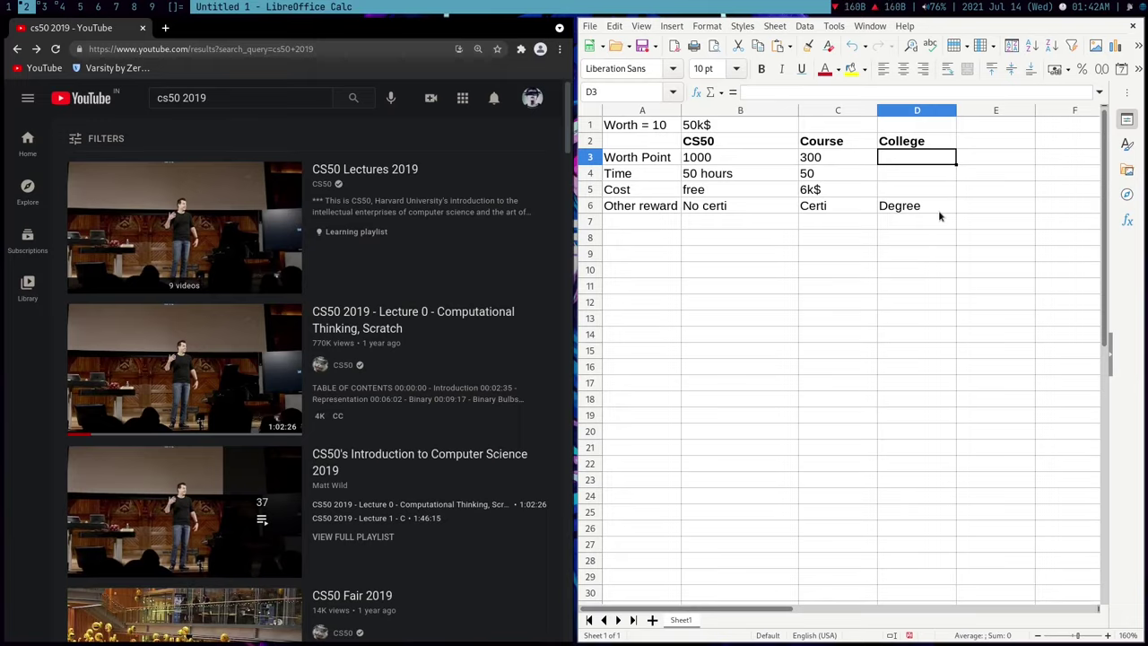
Step: Enter 4 years as the left-aligned College time in D4
key(Up)
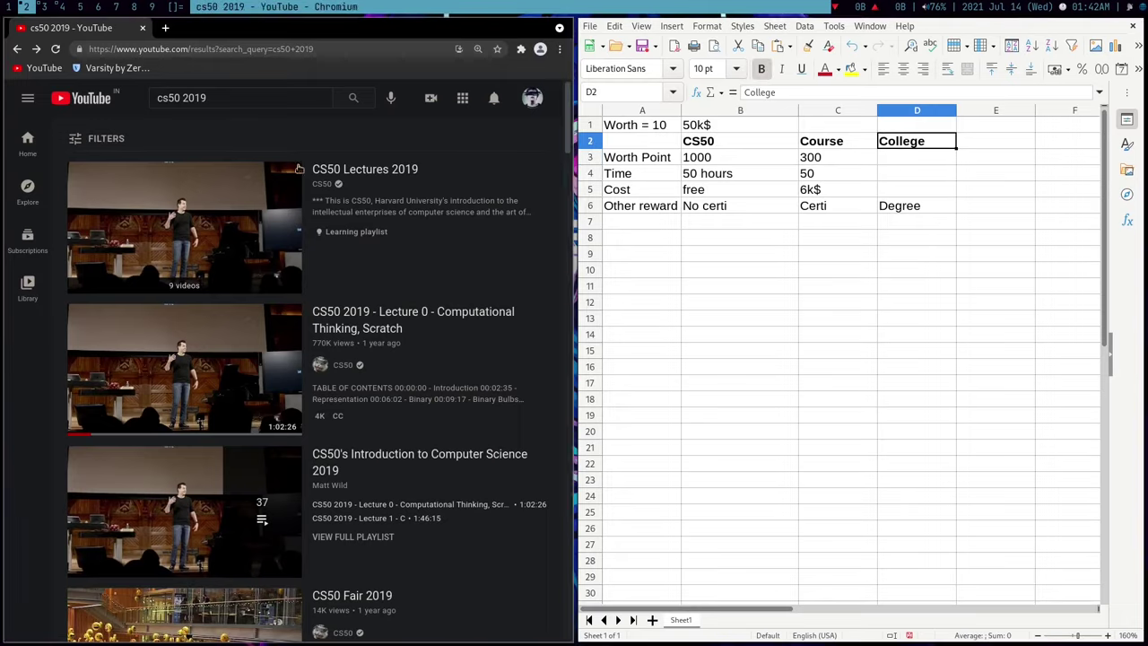
key(Down)
key(Down)
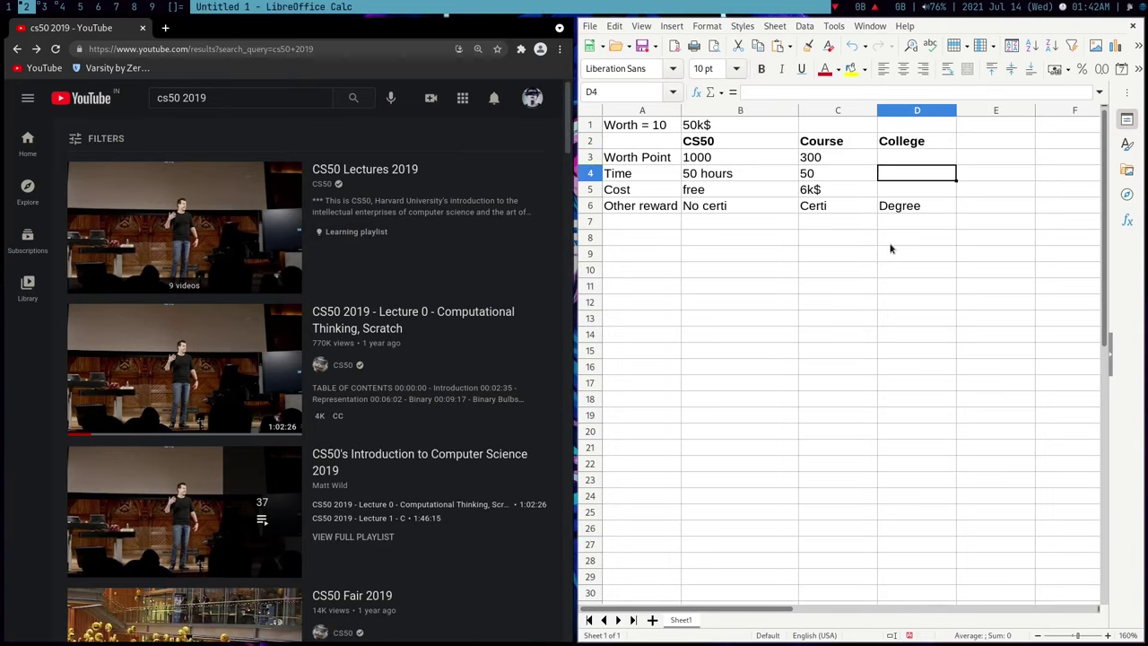
text(2000)
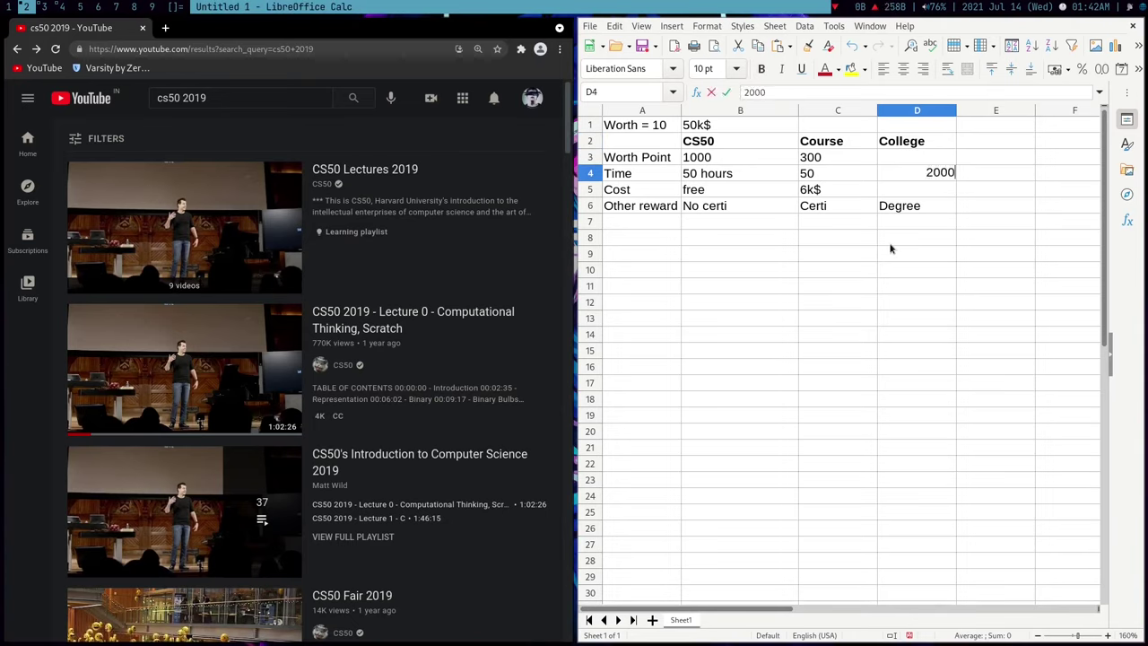
text(000)
key(BackSpace)
key(BackSpace)
key(Return)
click(883, 73)
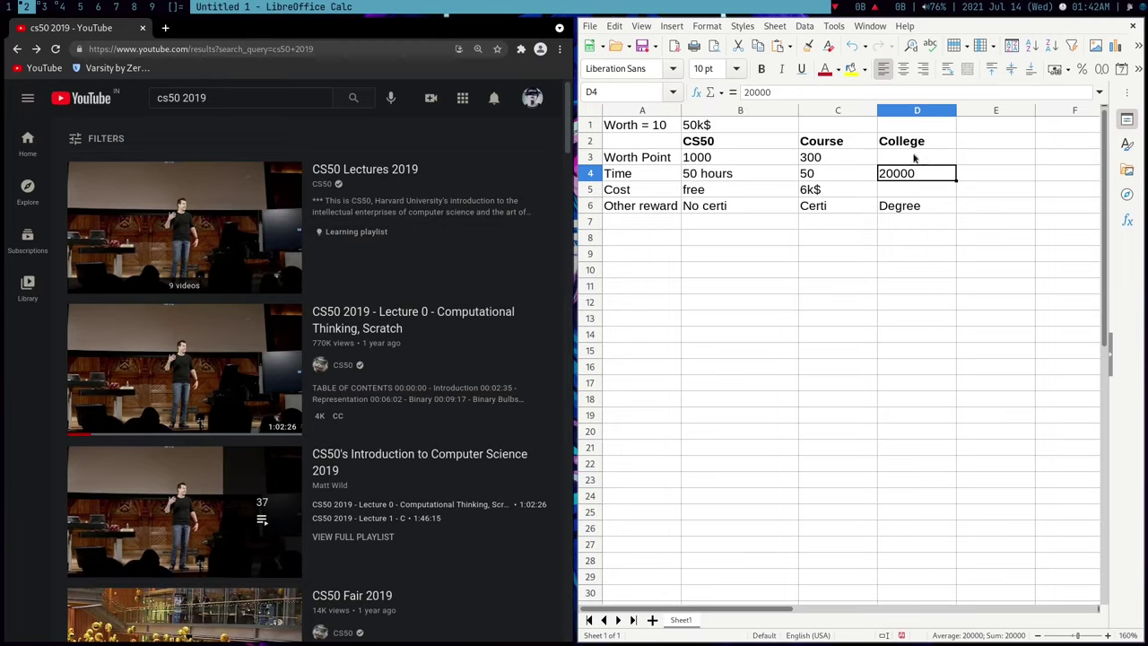
key(Delete)
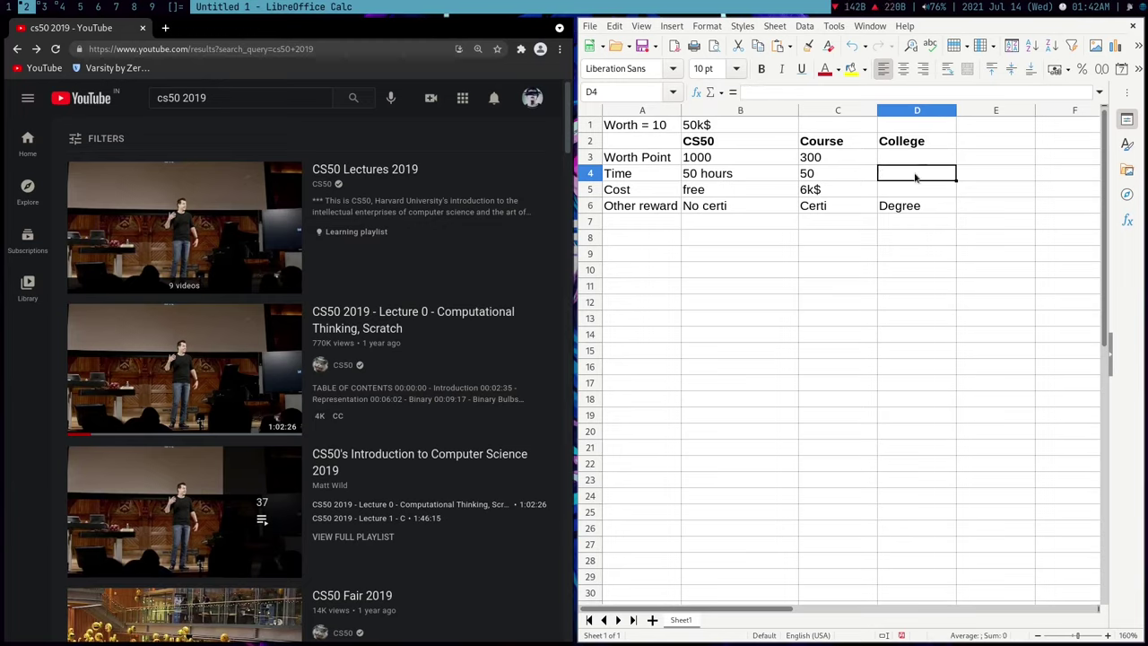
text(4 years)
key(Return)
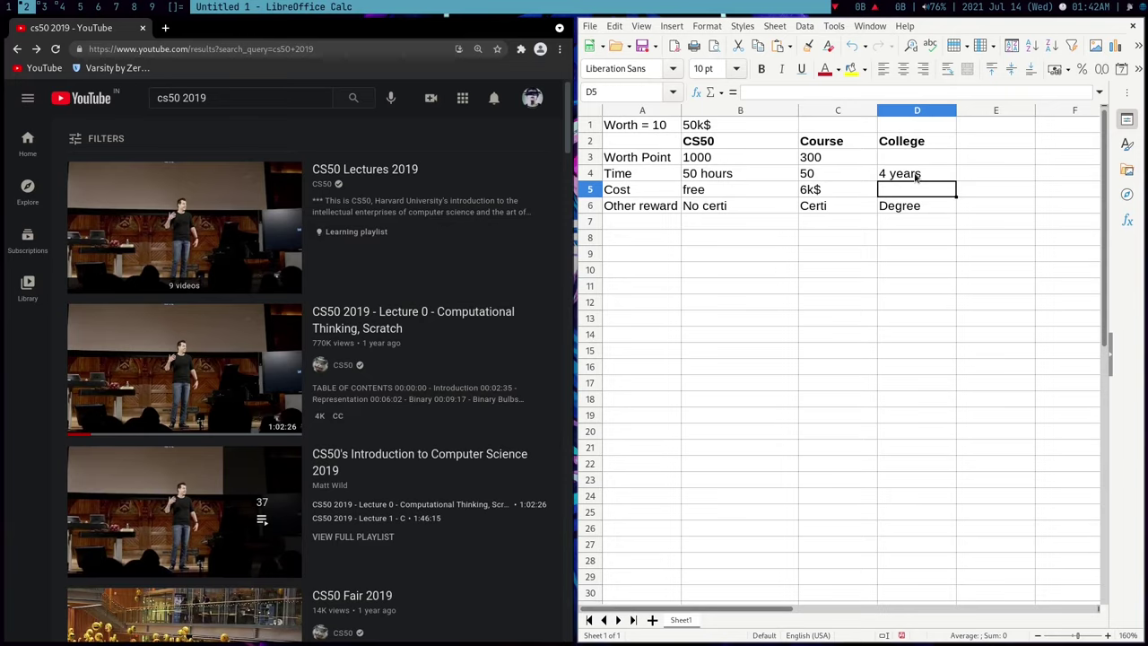
Step: Enter $40 as the College cost in D5
text(40)
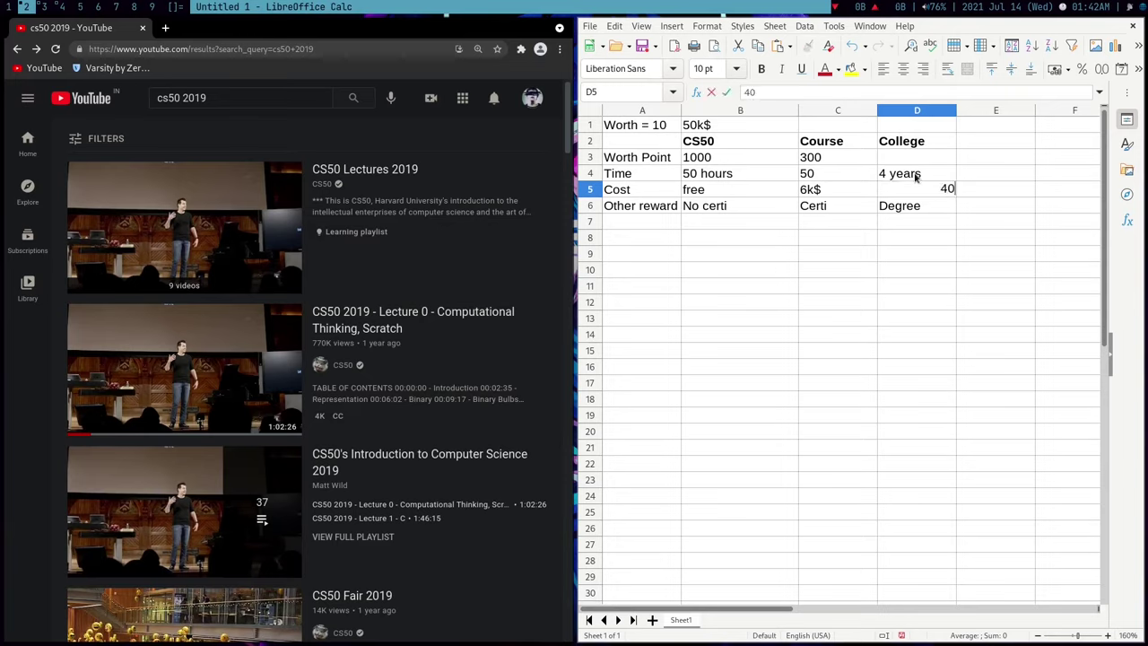
key(Return)
key(Up)
text($40)
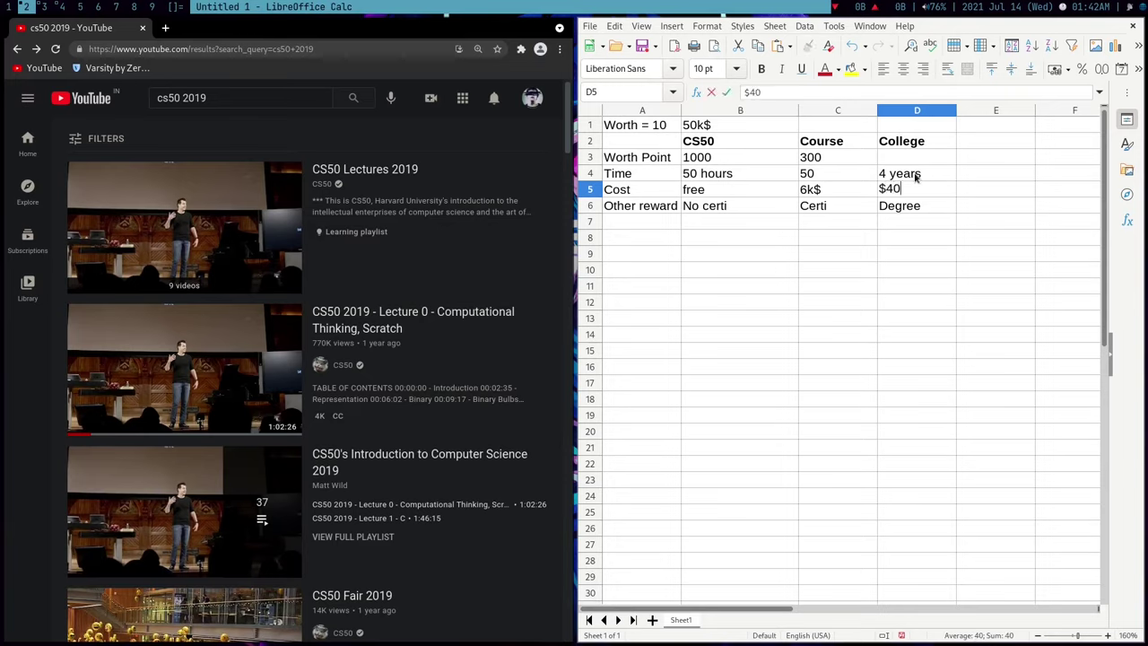
key(Return)
Step: Type 6k$ in C1 above the Course column
key(Up)
key(Up)
key(Up)
key(Up)
key(Left)
key(Left)
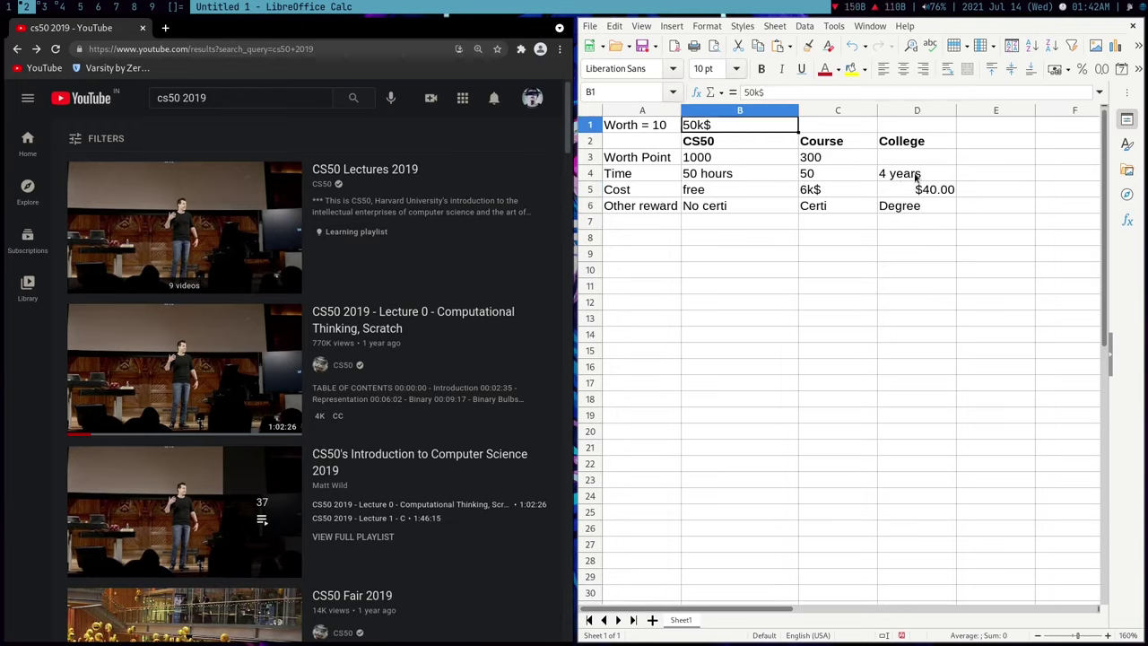
key(Right)
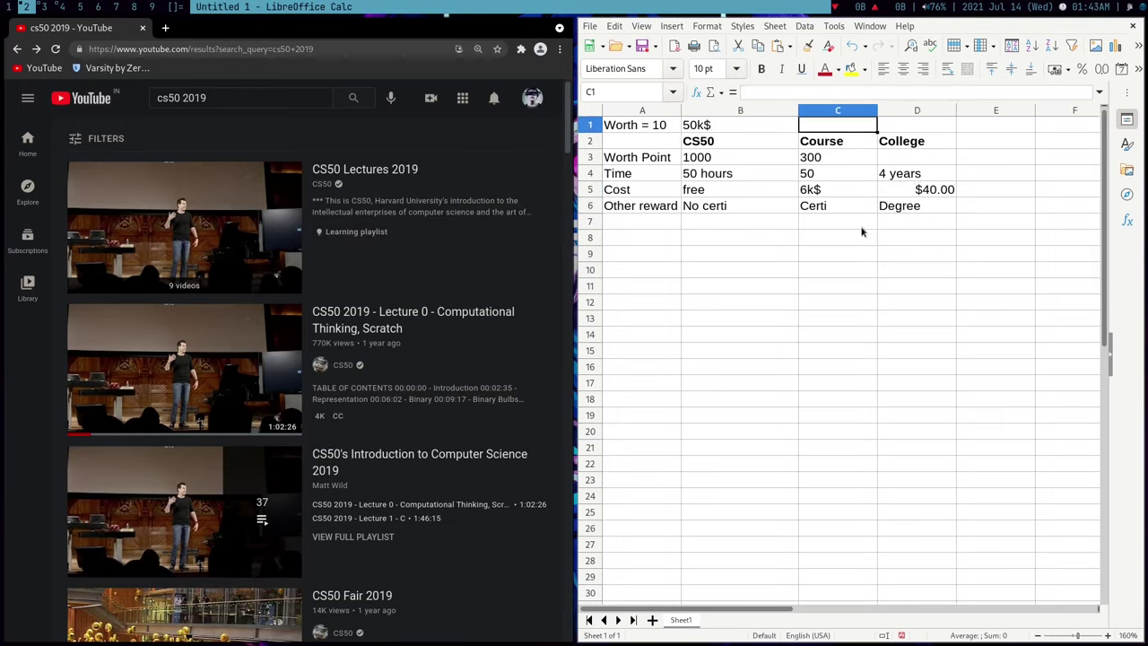
text(6)
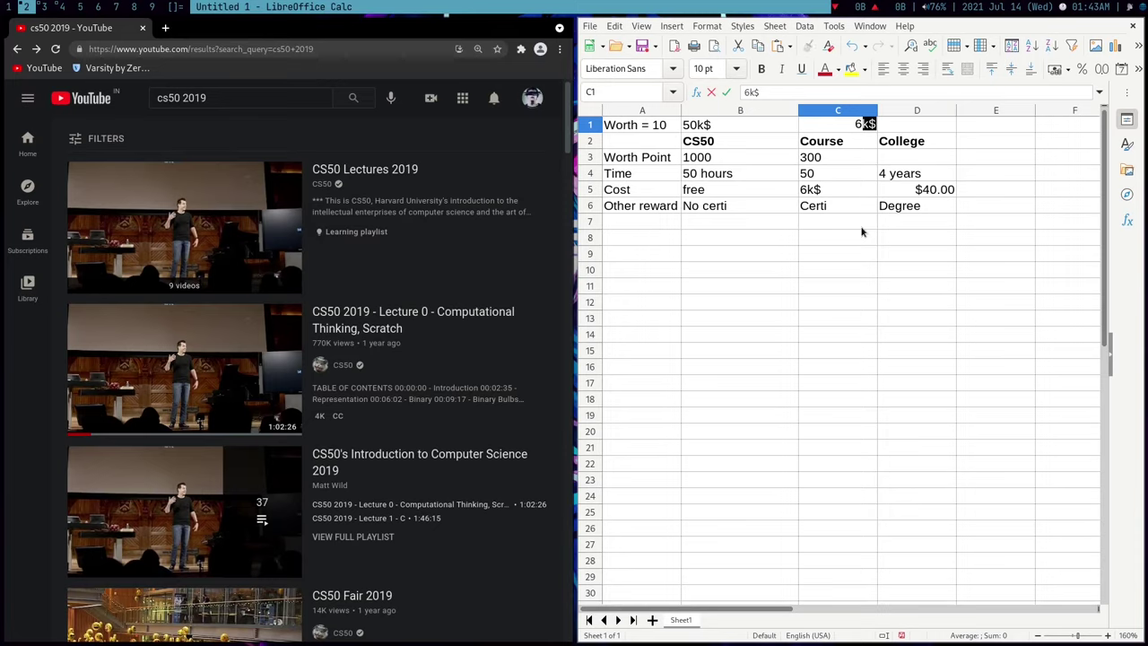
key(Delete)
text(k$)
key(Return)
key(Down)
key(Down)
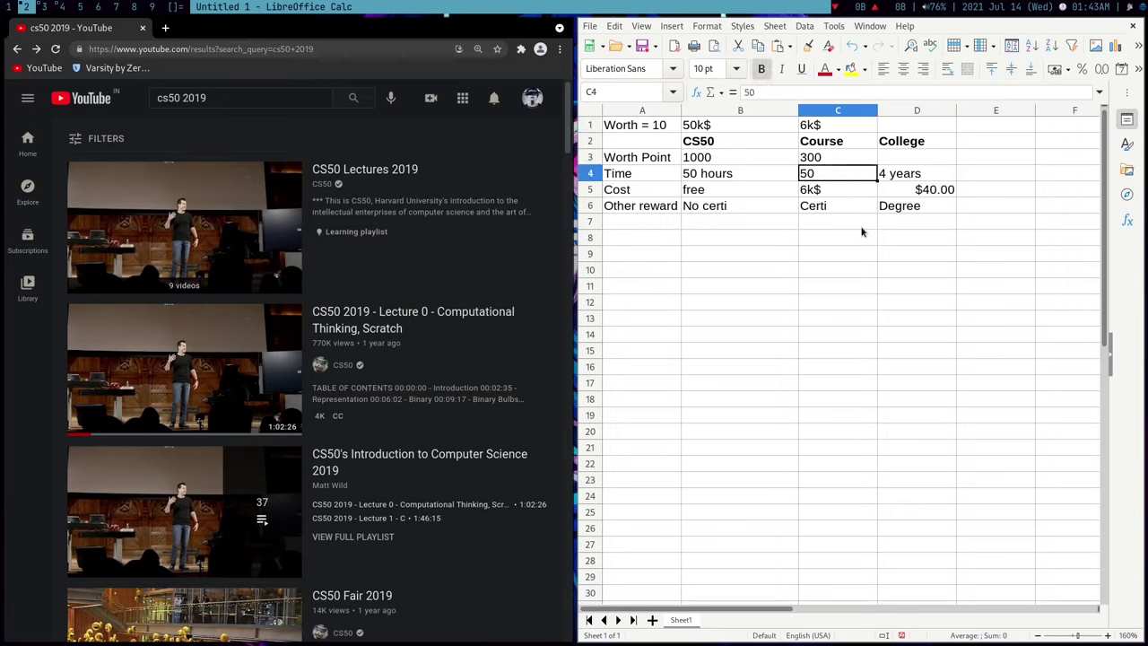
Step: Left-align the College column entries D2:D6
drag(708, 127, 713, 207)
click(709, 127)
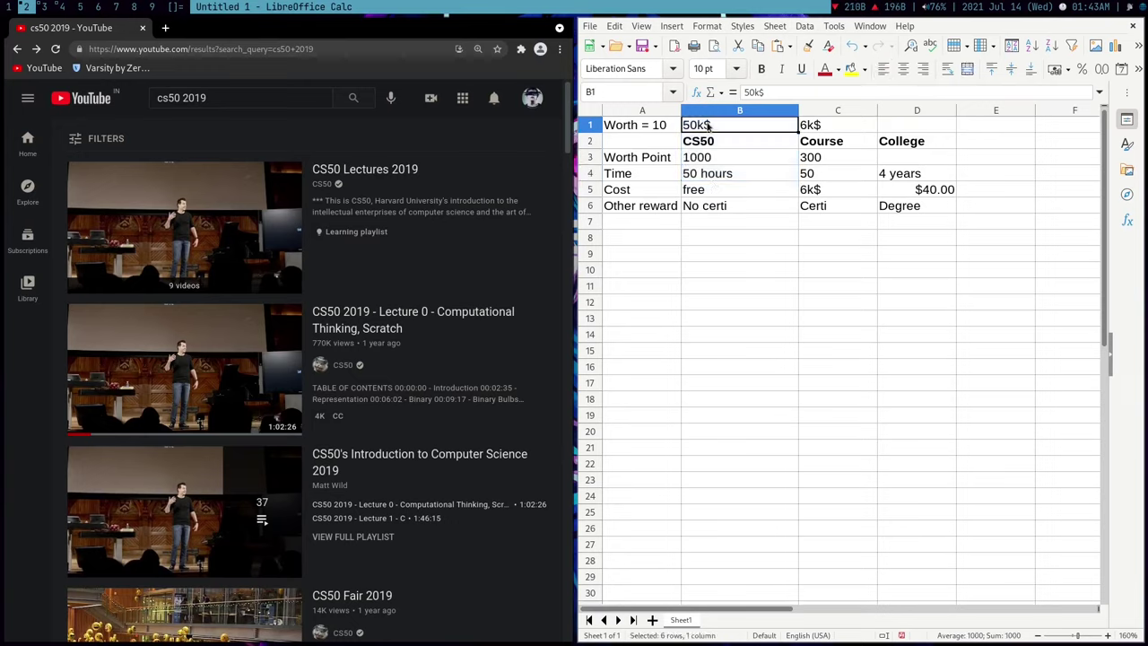
drag(853, 125, 844, 205)
click(841, 206)
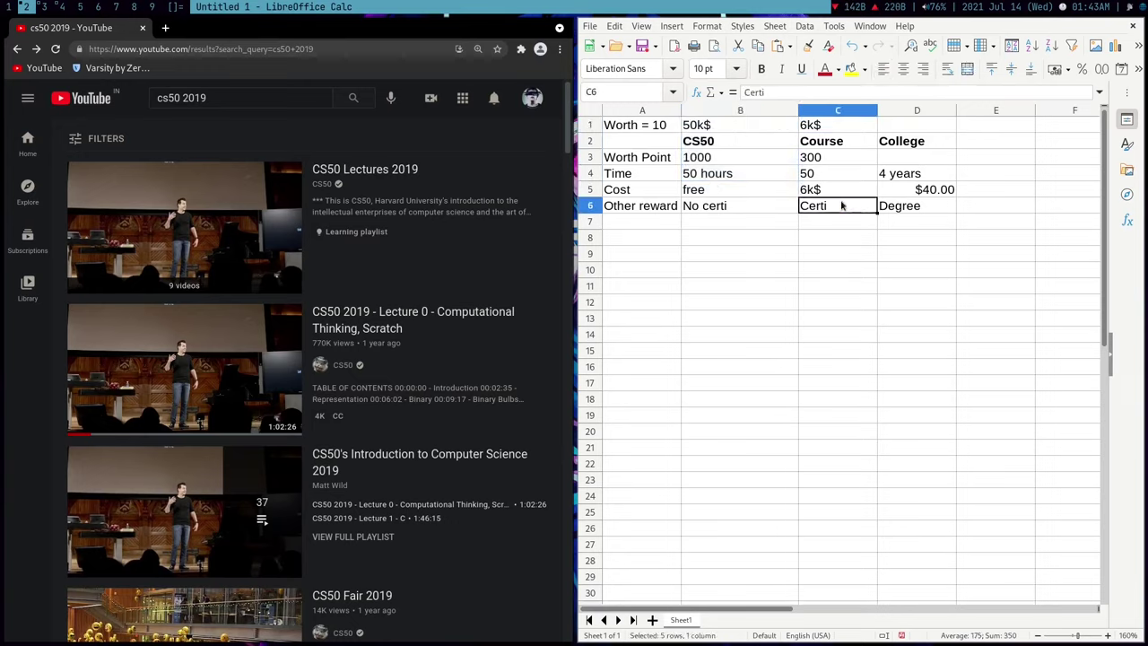
drag(830, 125, 833, 208)
drag(719, 123, 724, 216)
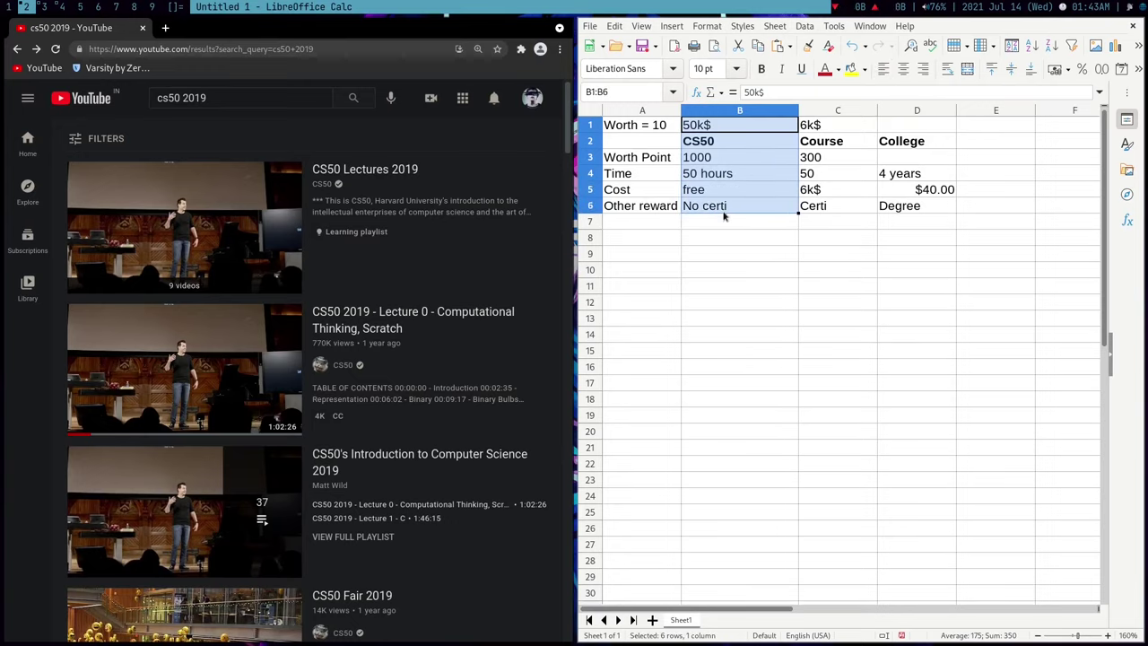
drag(912, 142, 914, 208)
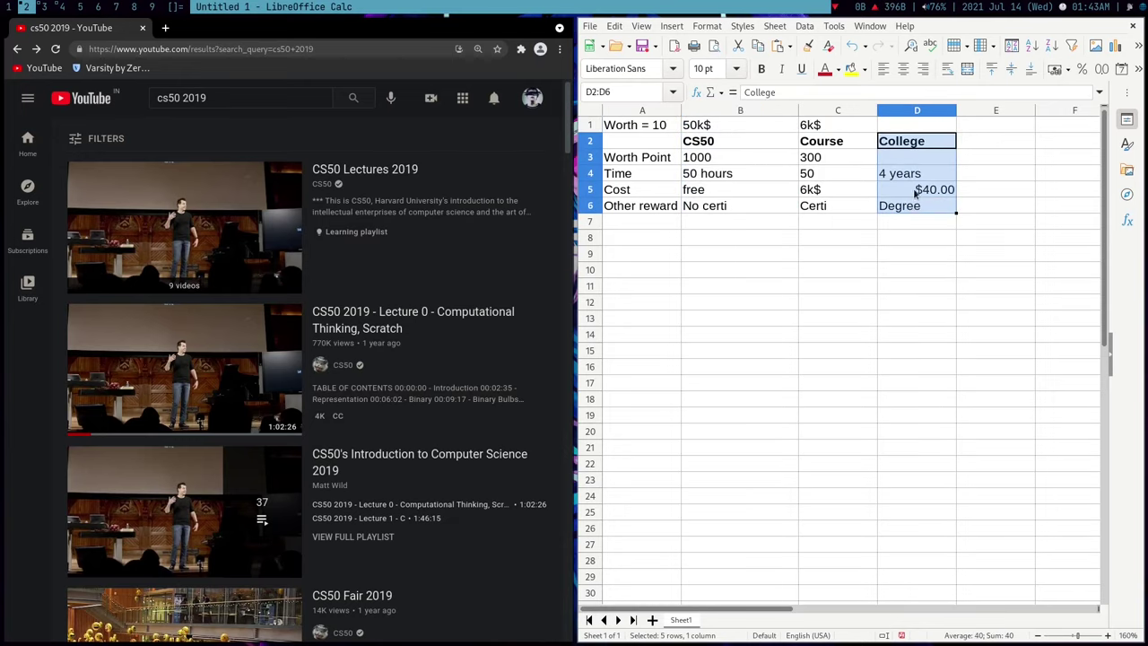
click(883, 69)
Step: Enter 600 as the College worth point in D3
key(Down)
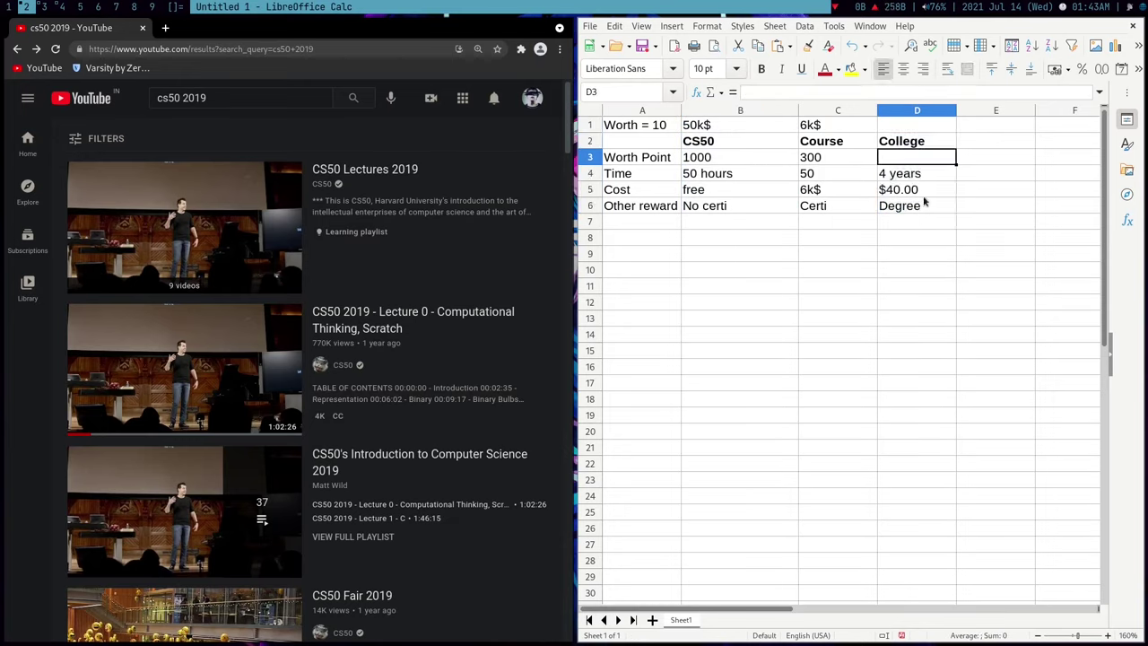
text(6)
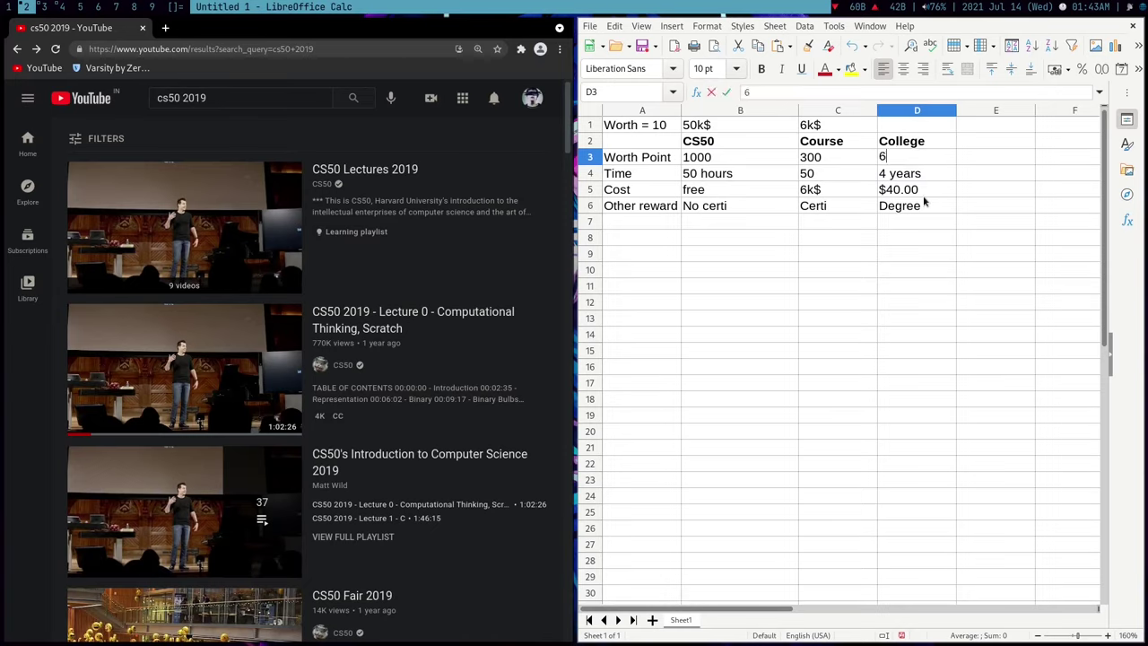
text(00)
key(Return)
key(Up)
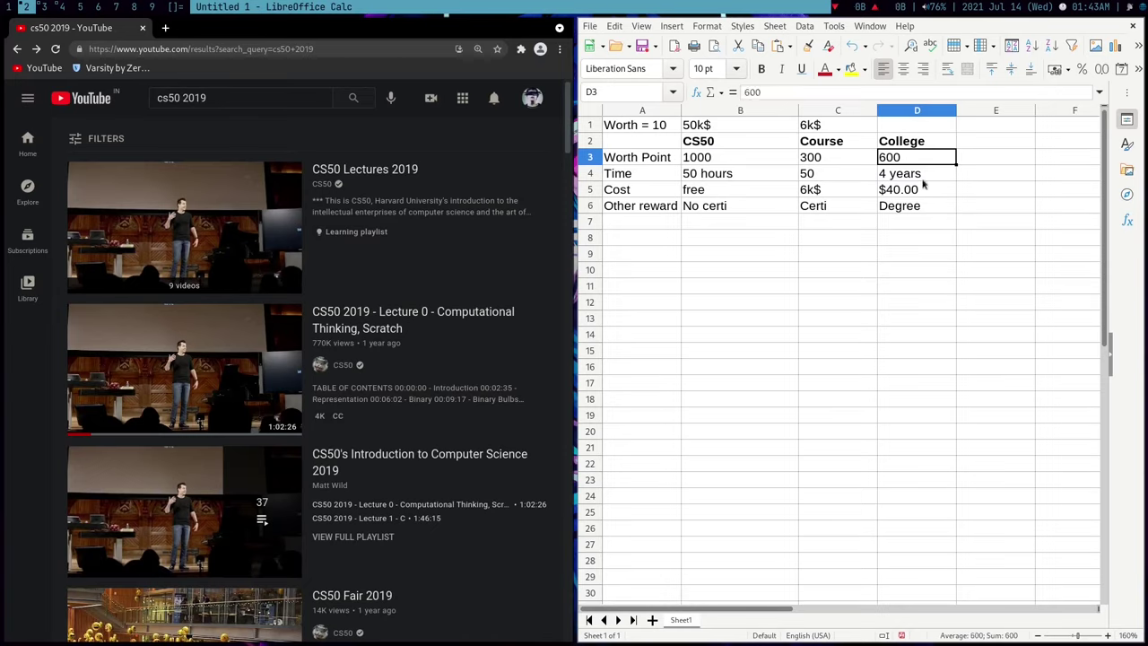
Step: Make the College cost read $4,000.00 and move up to cell D1
click(901, 140)
click(907, 158)
key(Up)
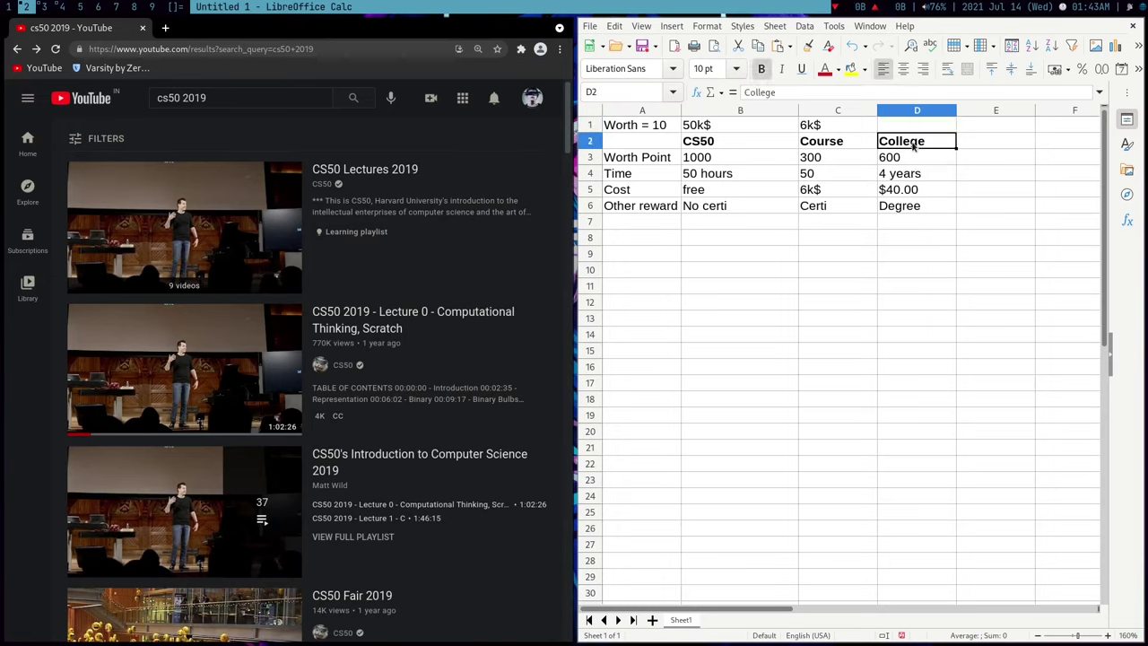
key(Up)
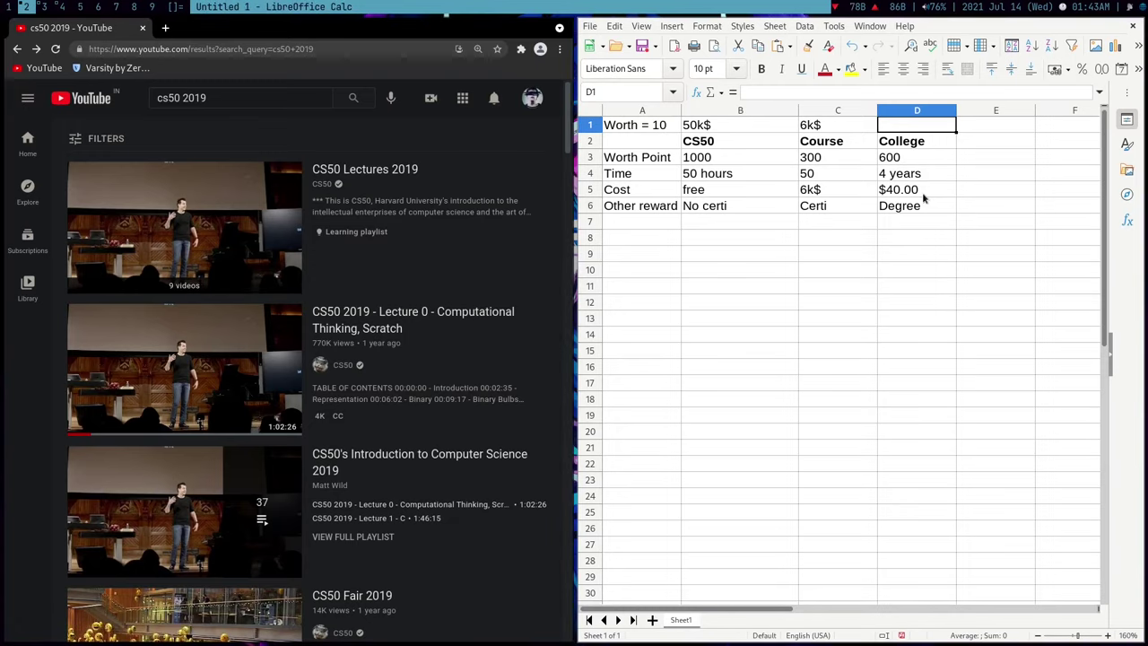
key(ctrl+z)
key(Up)
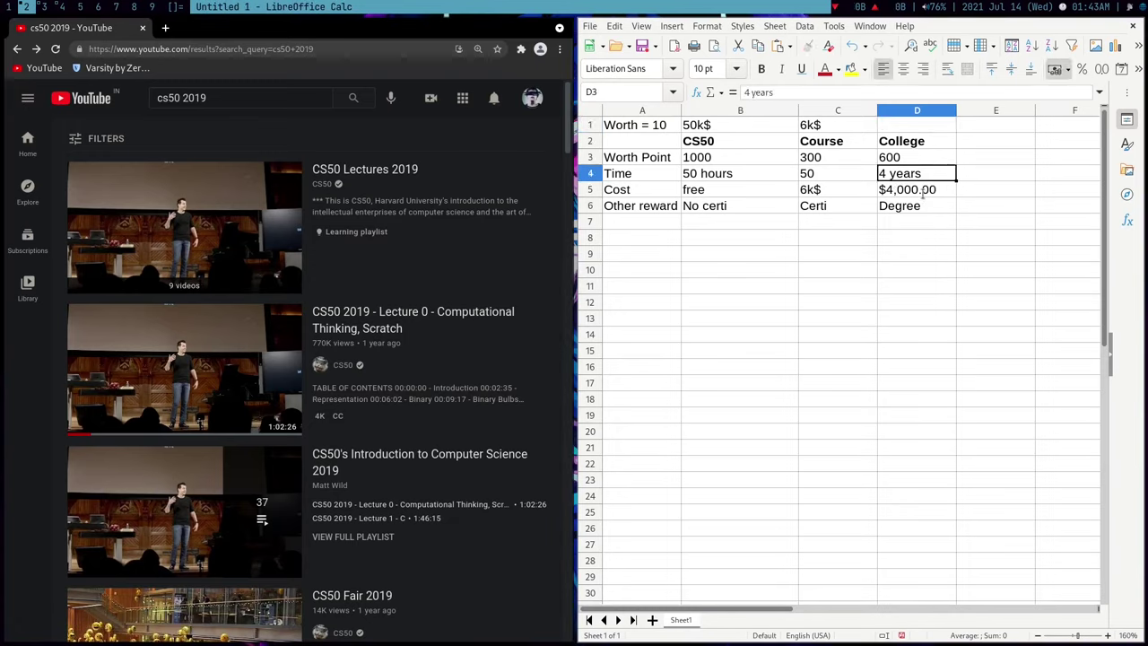
key(Up)
key(Up)
key(Up)
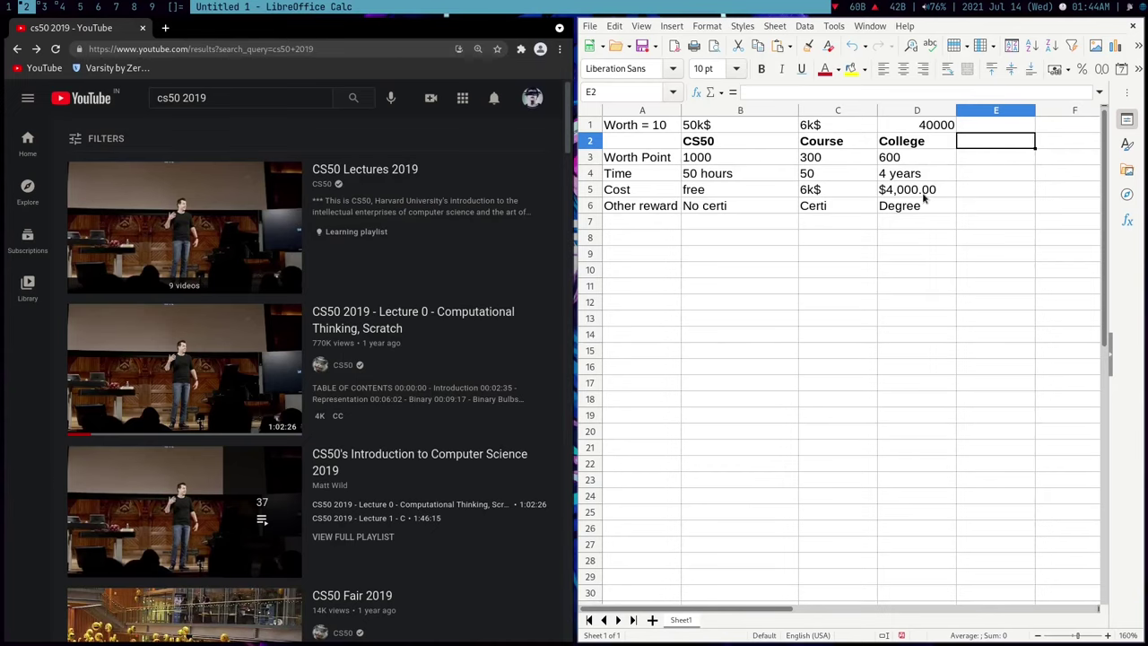
Step: Type the Job heading in E2 for a fourth comparison column
key(Up)
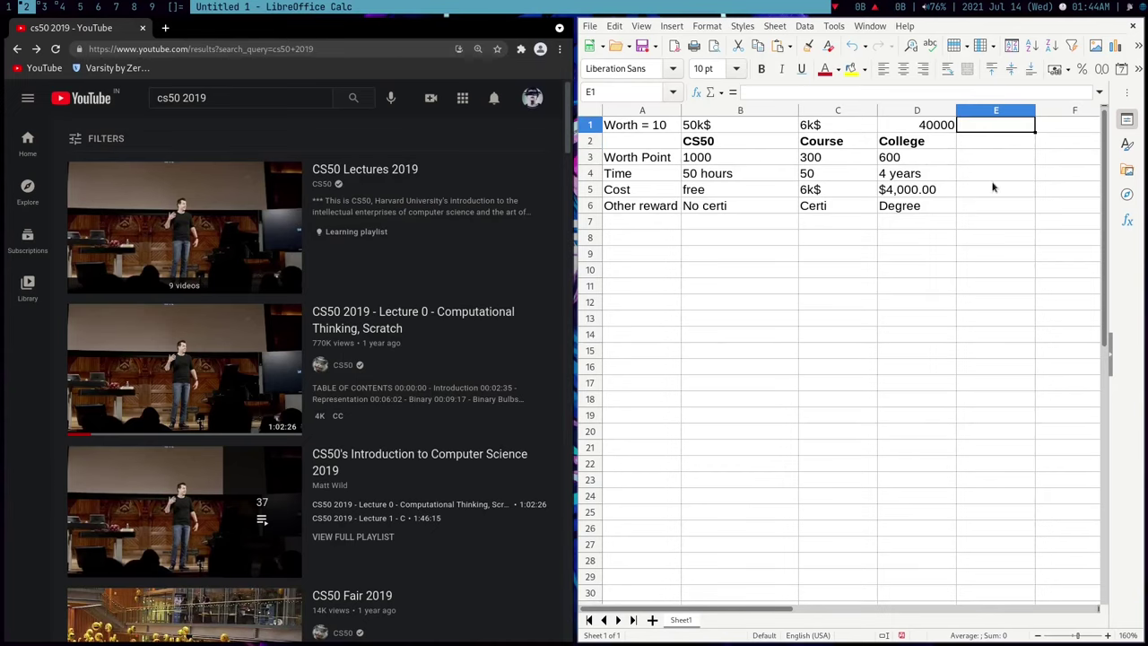
key(Down)
text(Job)
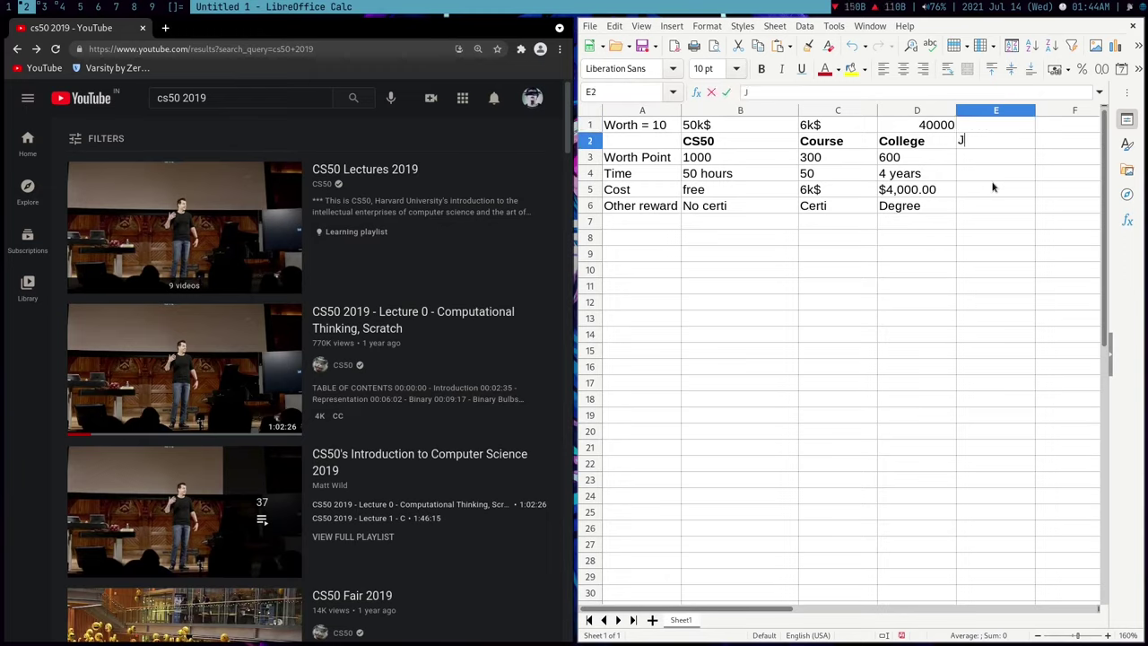
key(Left)
key(shift+Left)
key(shift+Left)
key(shift+Down)
key(shift+Down)
key(shift+Down)
key(shift+Left)
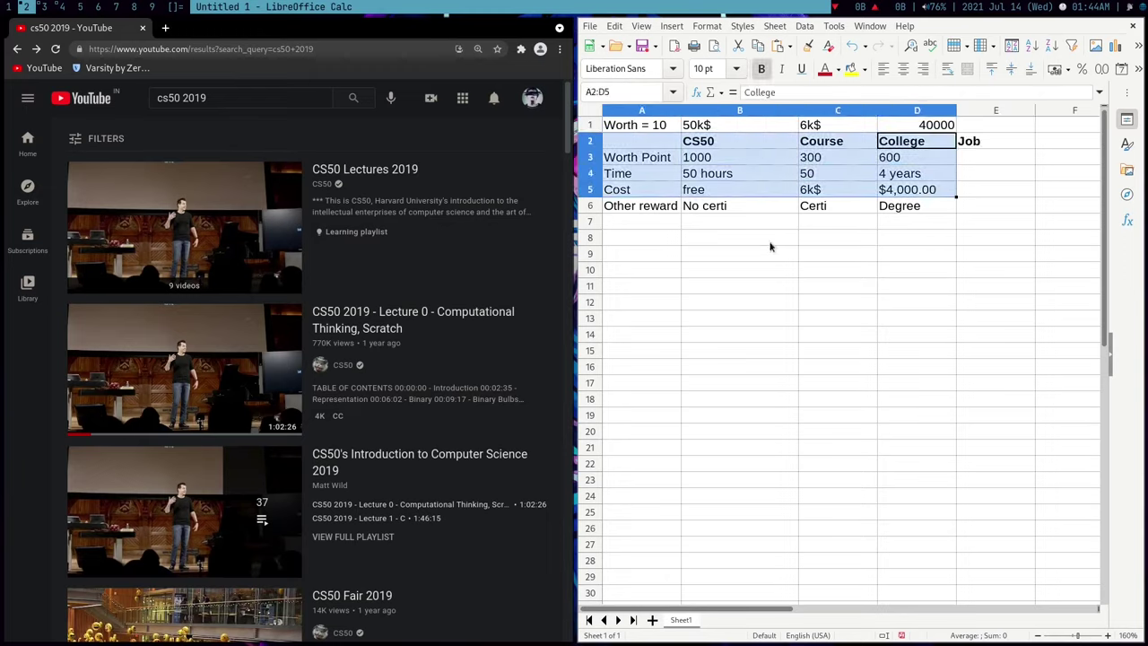
key(shift+Right)
key(shift+Right)
key(shift+Right)
key(shift+Right)
key(shift+Right)
key(Left)
key(Right)
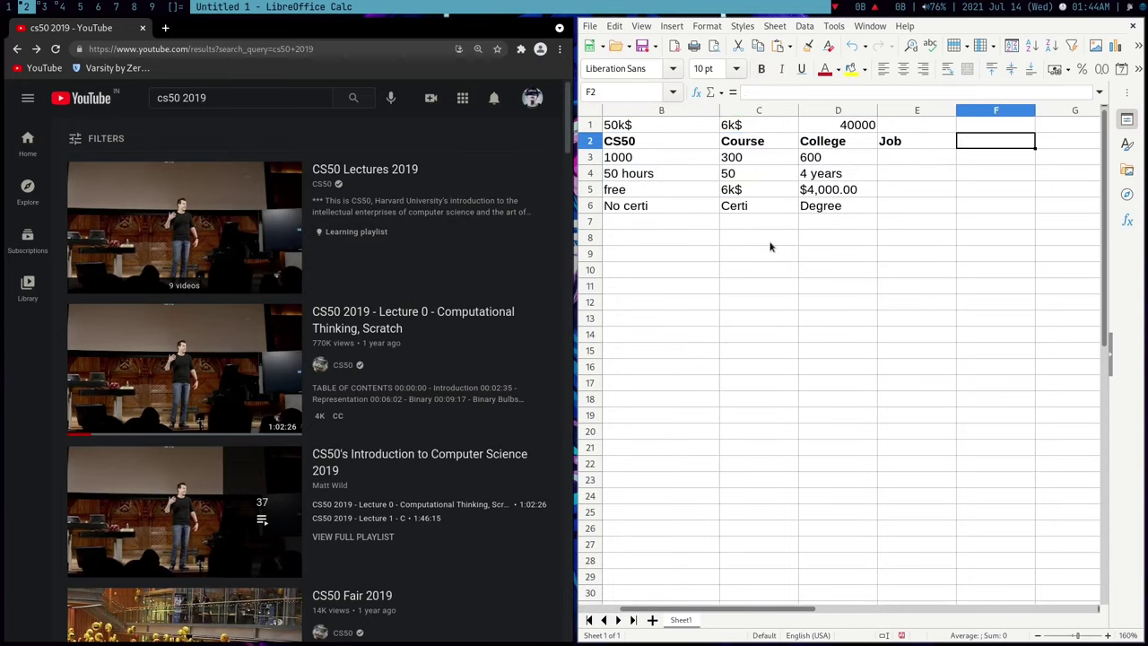
key(Left)
key(Left)
key(Left)
key(Left)
key(Left)
key(Right)
key(Right)
key(Right)
Step: Enter 2 years as the Job time and a left-aligned 0 worth point
key(Down)
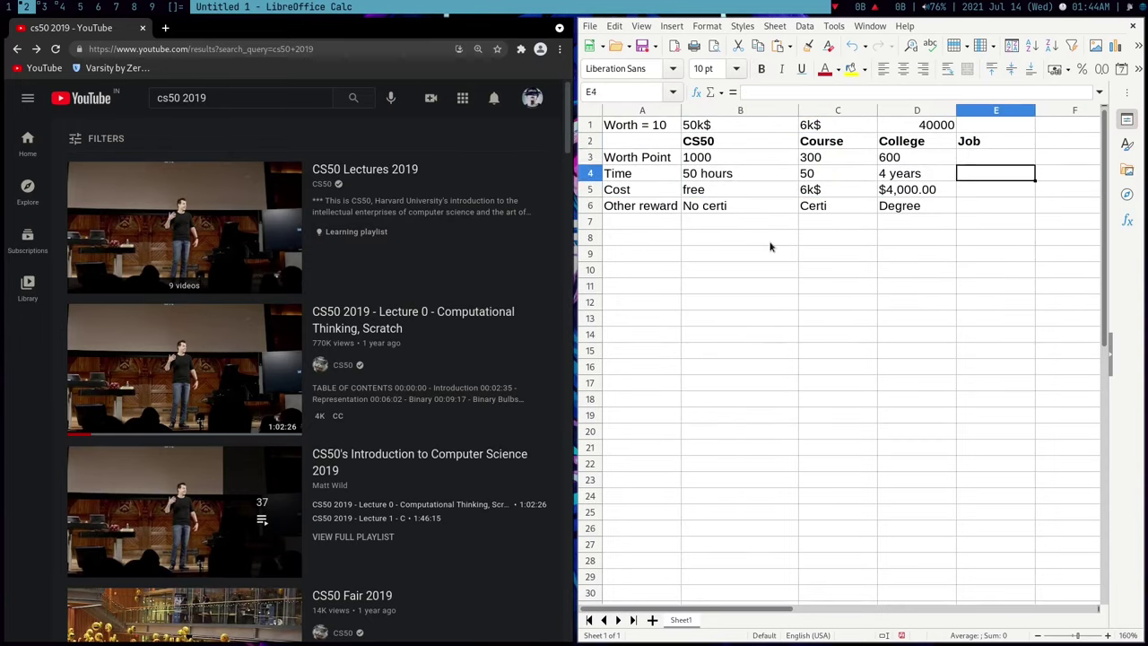
key(Down)
text(2)
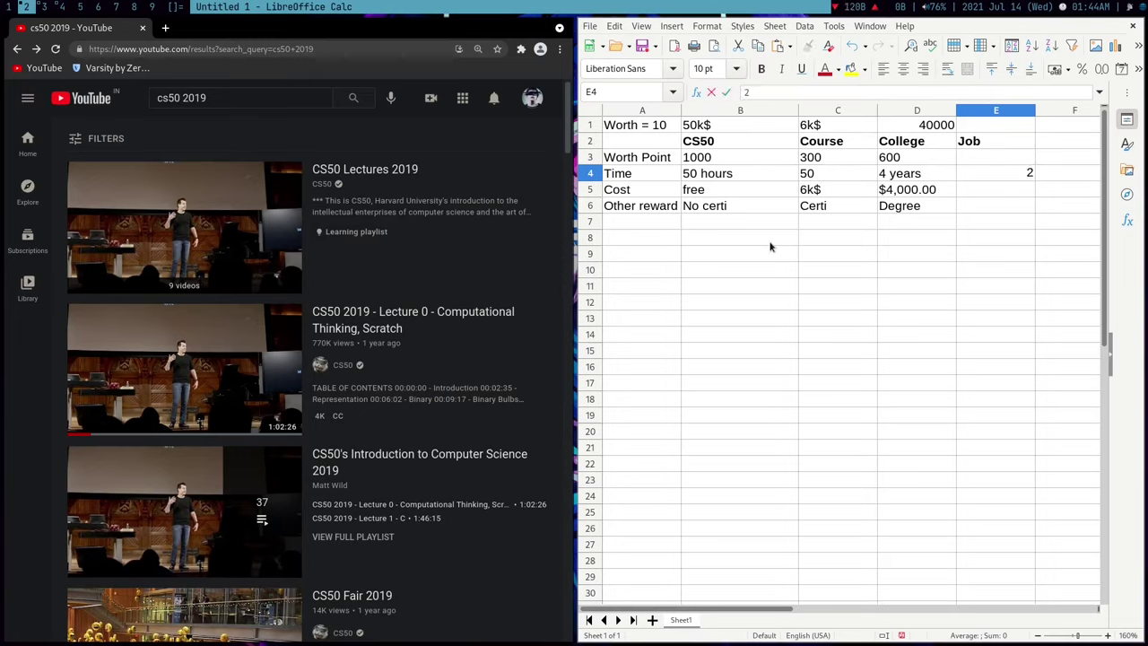
text( years)
key(Up)
key(Left)
key(Left)
key(Left)
key(Right)
key(Right)
key(Right)
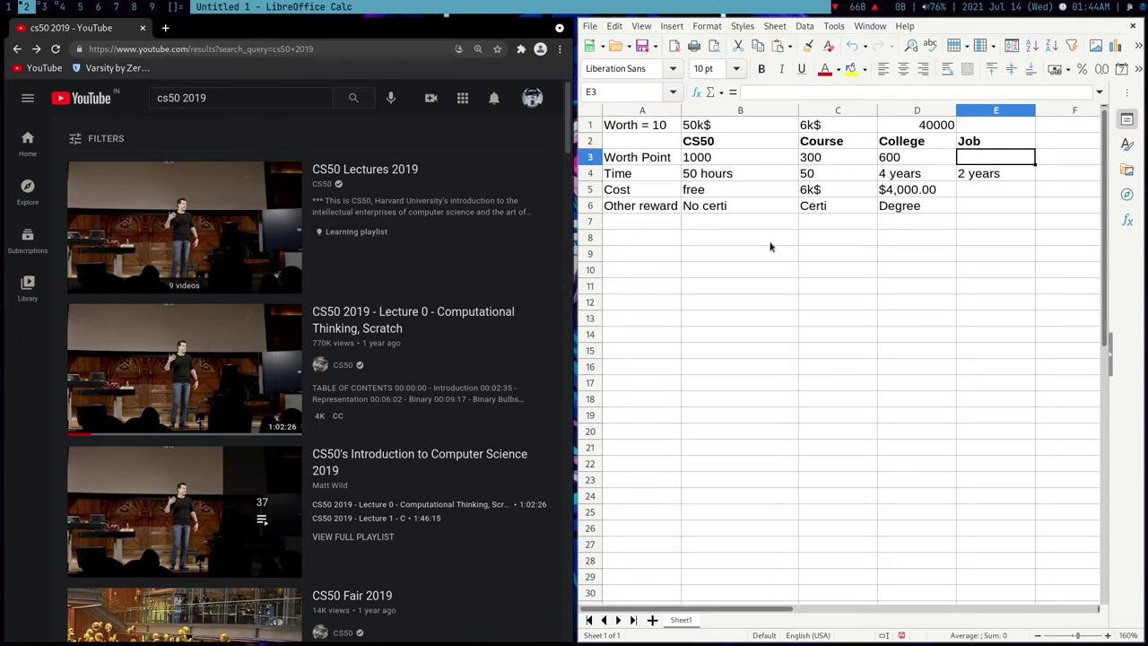
text(0)
key(Return)
key(Up)
key(ctrl+l)
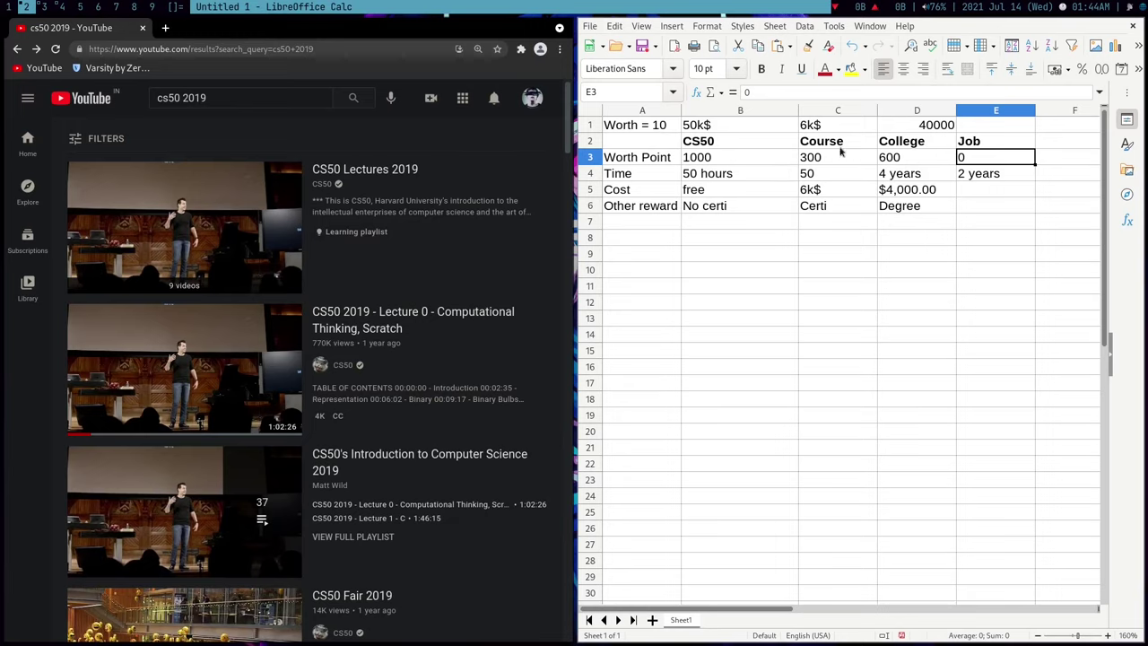
drag(902, 143, 901, 206)
drag(827, 140, 830, 208)
drag(699, 141, 706, 209)
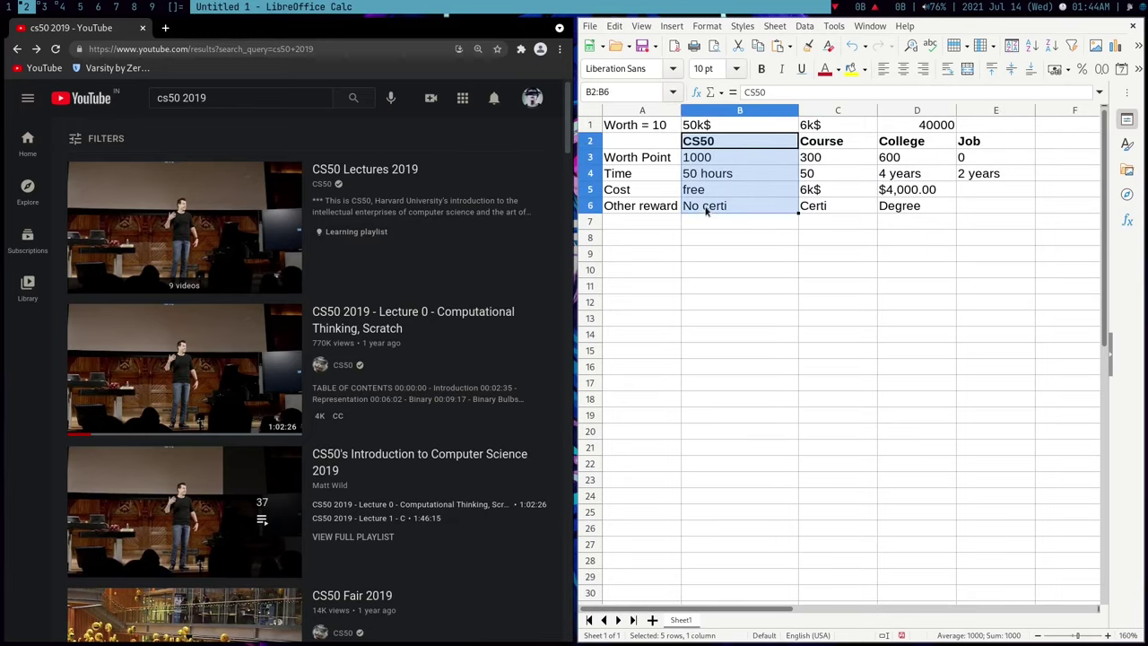
click(997, 141)
click(984, 160)
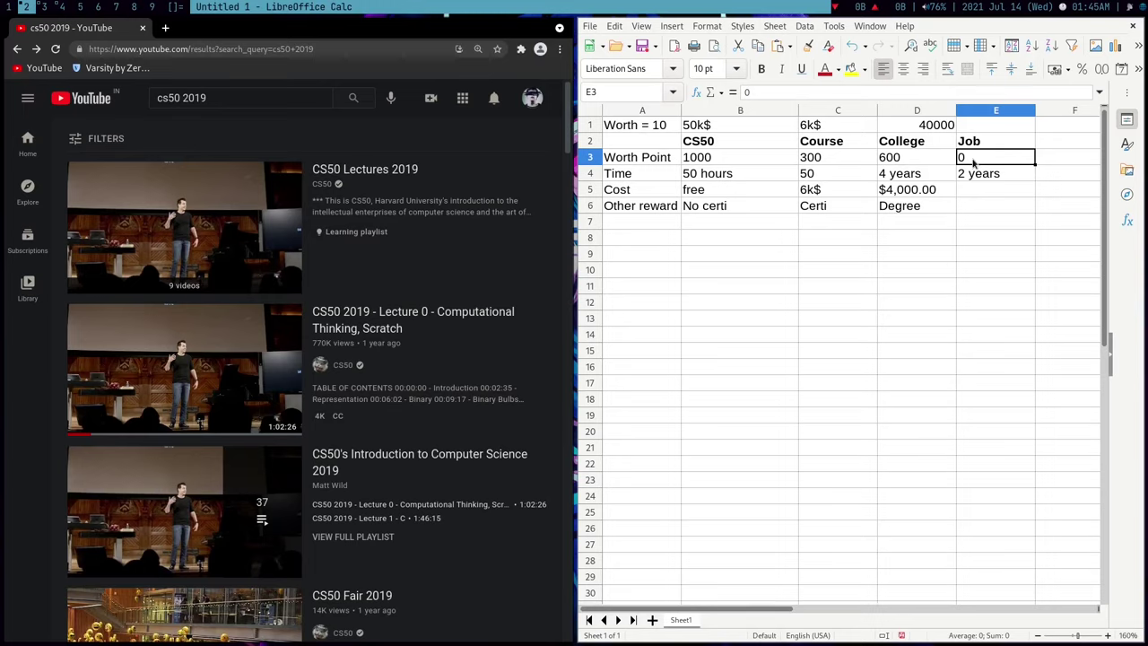
drag(700, 141, 713, 217)
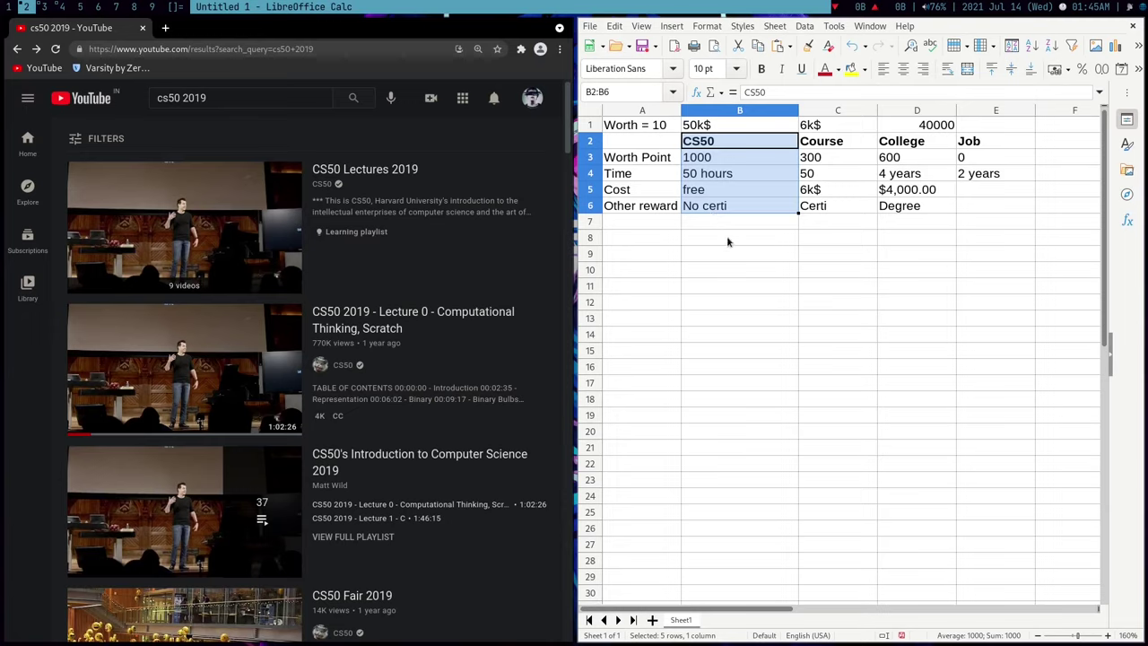
click(999, 158)
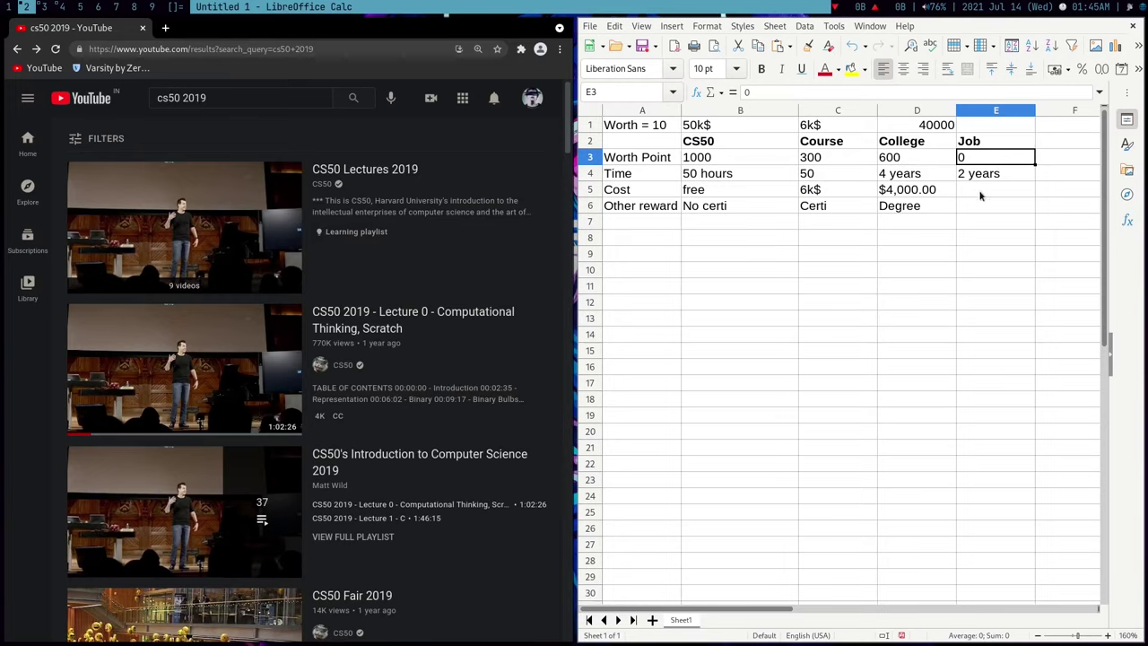
click(981, 193)
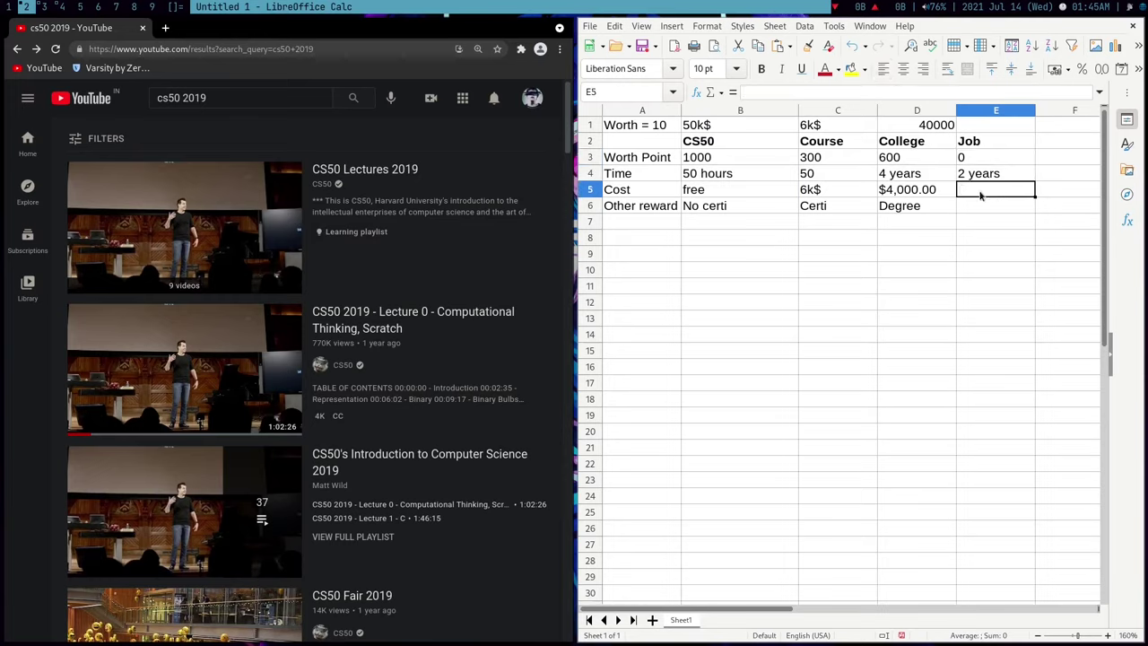
drag(740, 143, 733, 208)
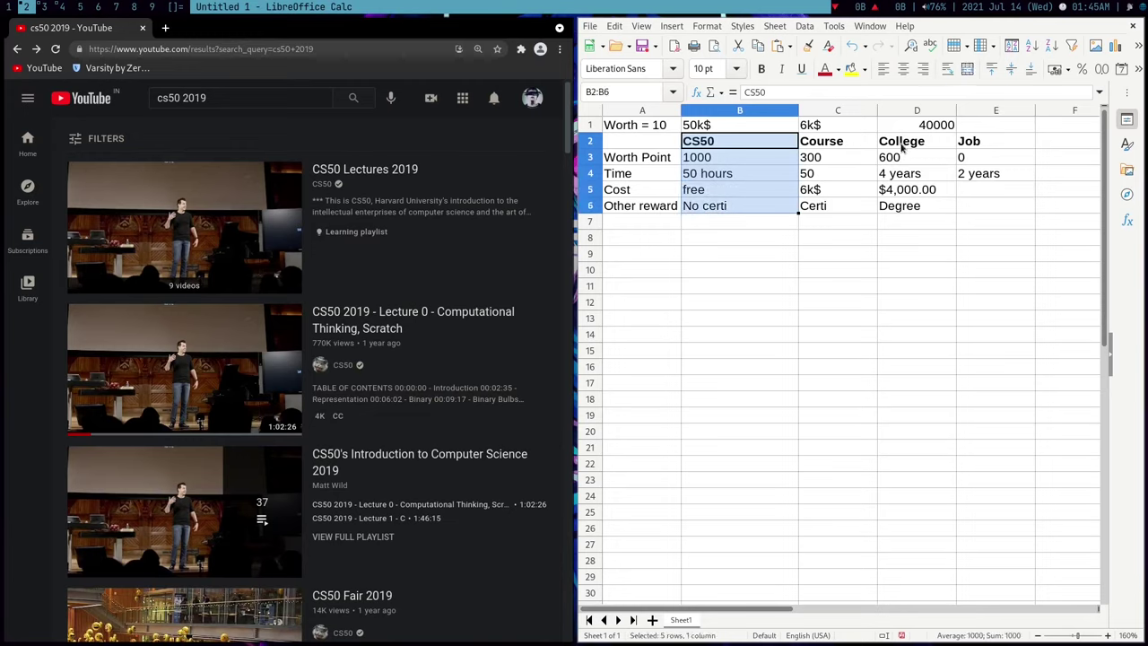
drag(903, 143, 891, 208)
drag(843, 143, 843, 208)
click(986, 173)
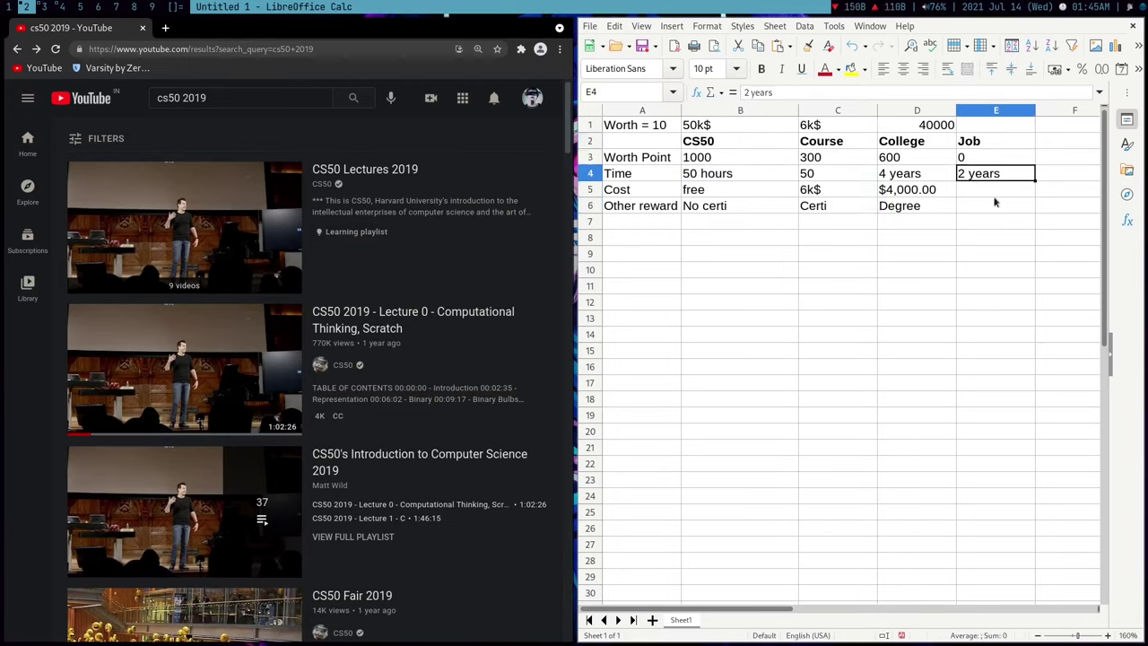
click(993, 203)
click(994, 195)
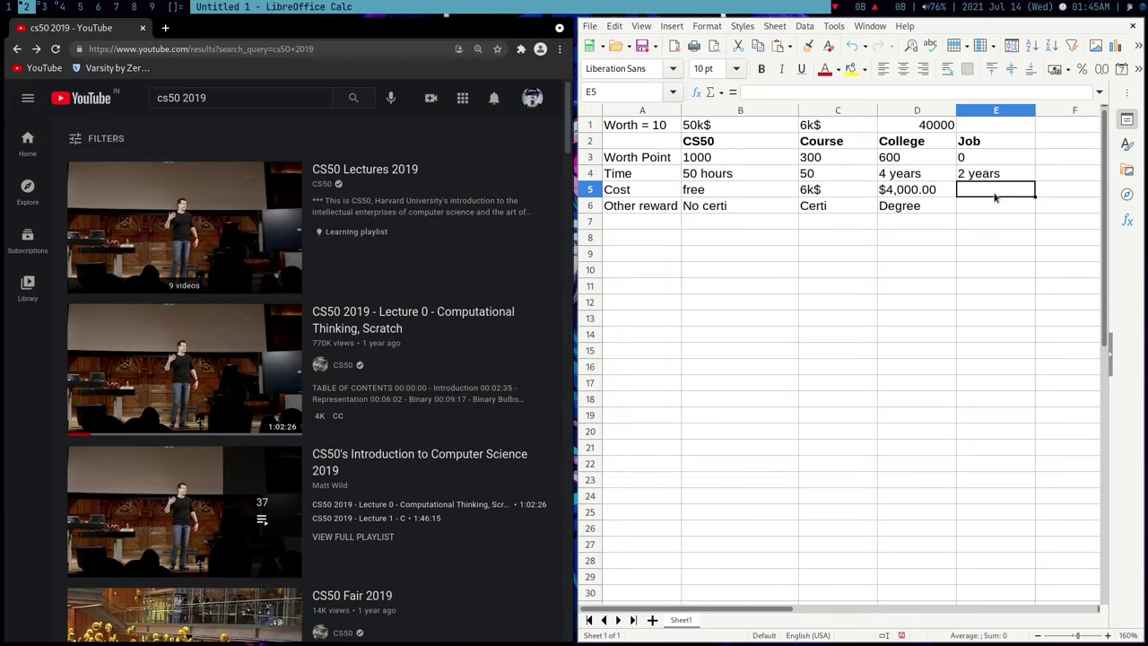
Step: Enter 6*30 in B10 so it shows 180, then copy that result
key(Down)
key(Left)
key(Down)
key(Left)
key(Down)
key(Down)
key(Left)
key(Down)
key(Down)
key(Up)
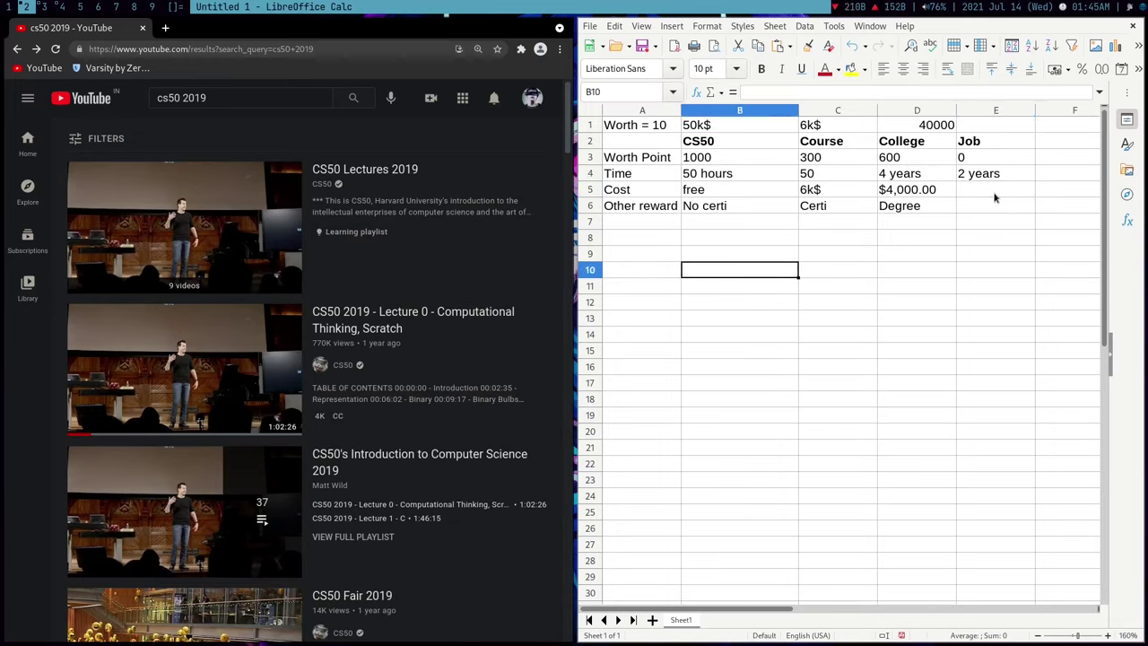
text(6*)
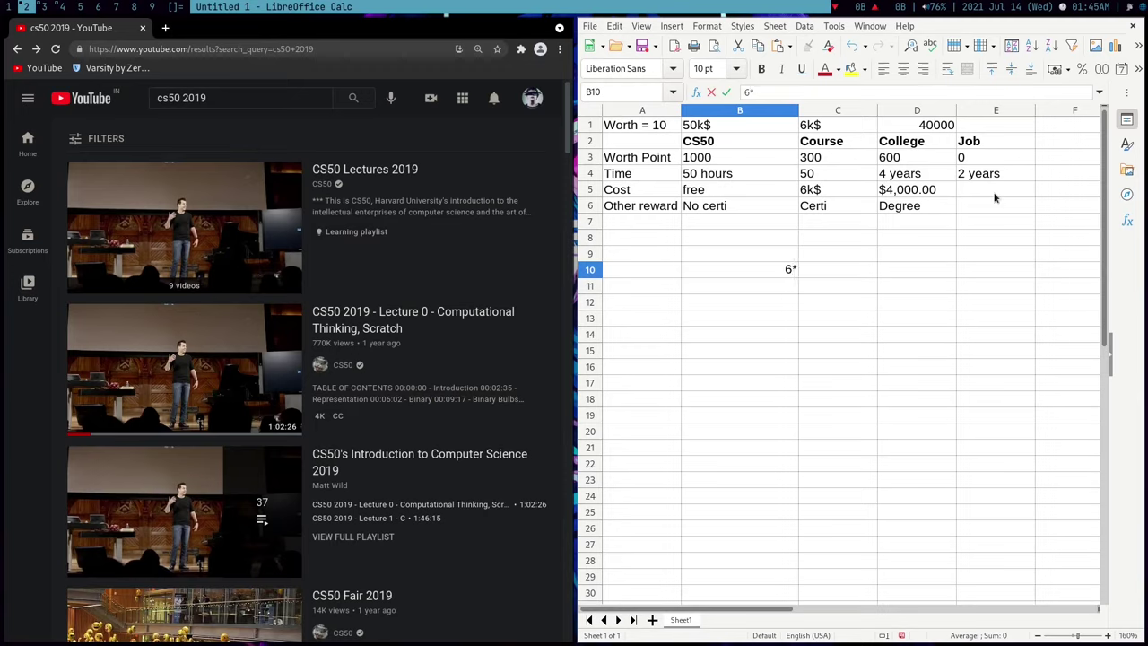
text(30)
key(Return)
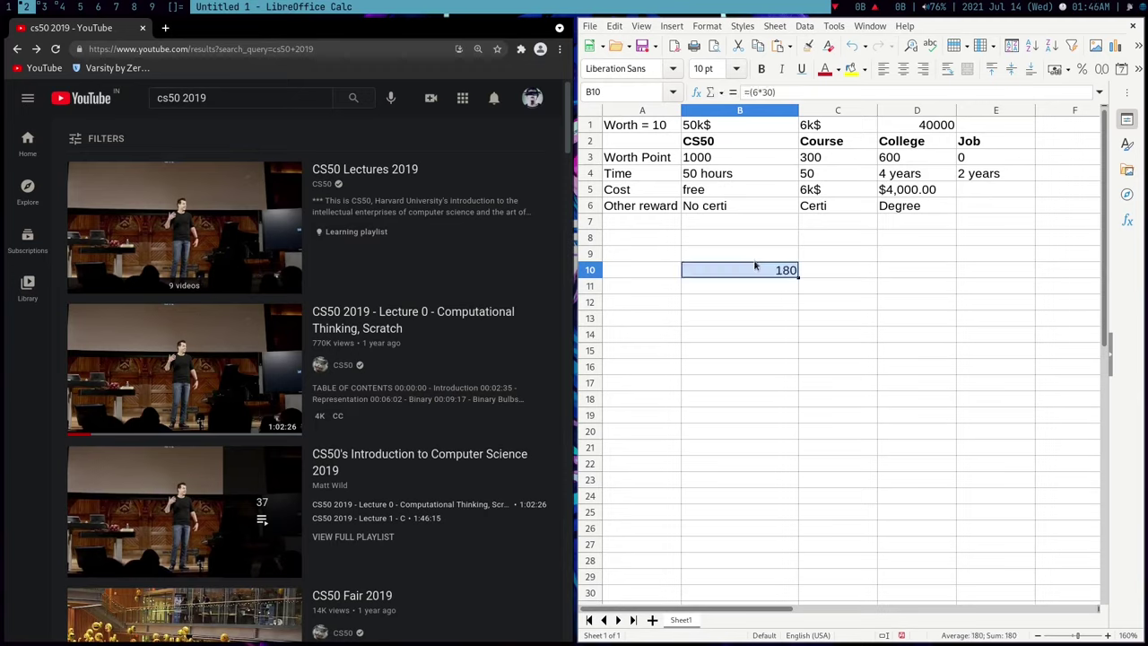
click(780, 273)
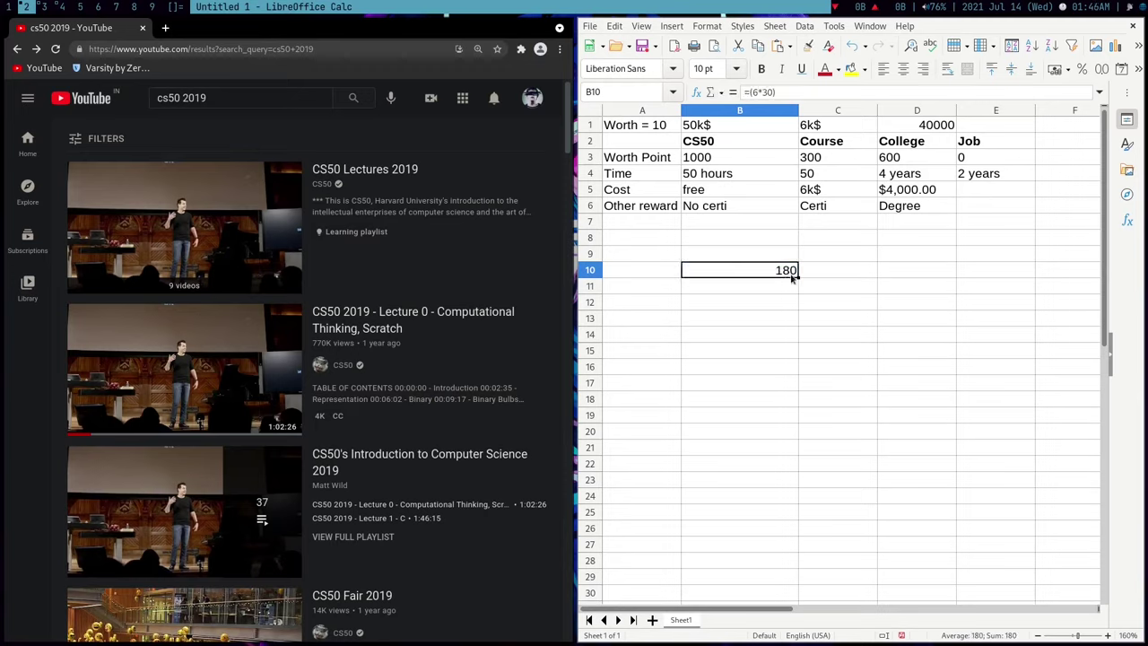
key(ctrl+c)
Step: Enter 1000$ in C10 so it displays $1,000.00
click(812, 276)
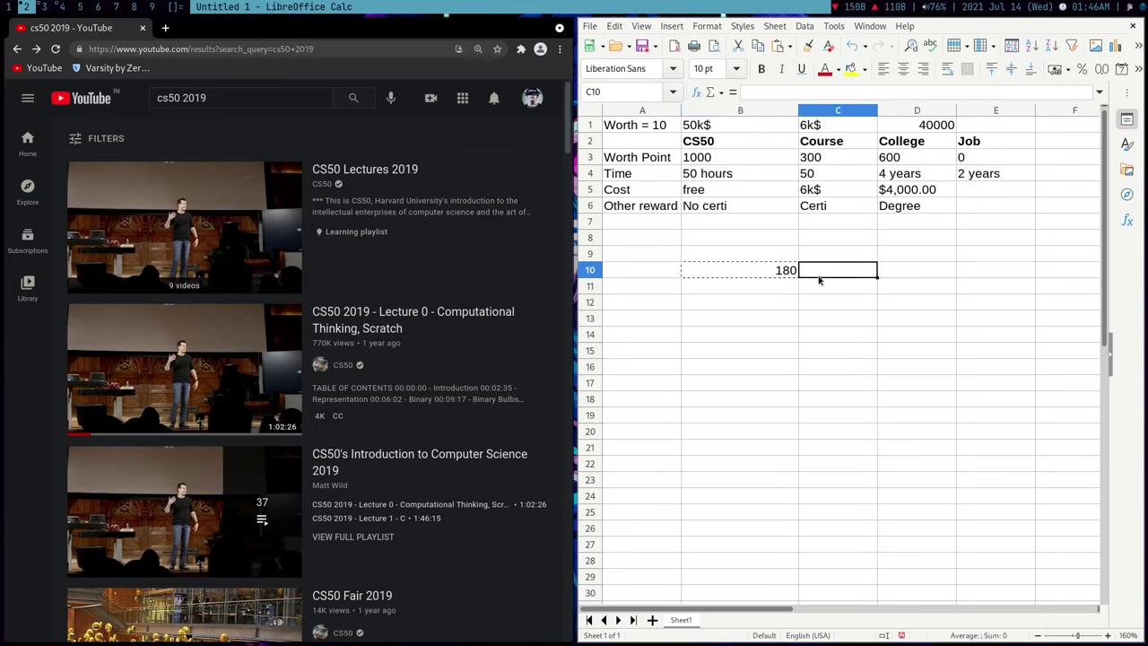
text(1000$)
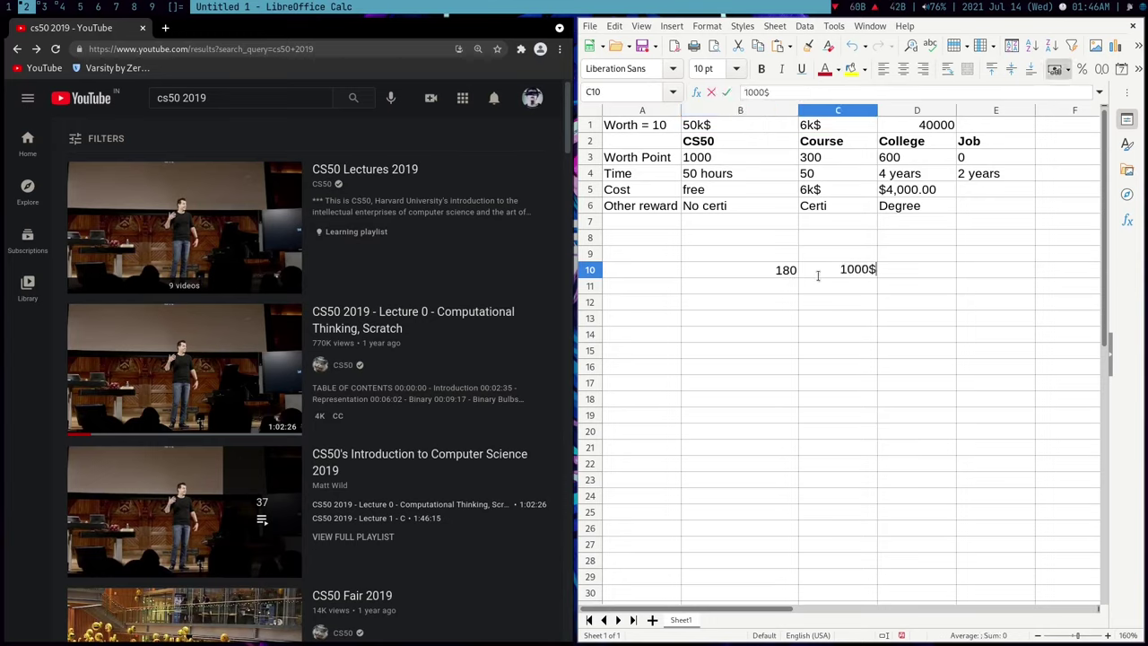
key(Return)
click(817, 274)
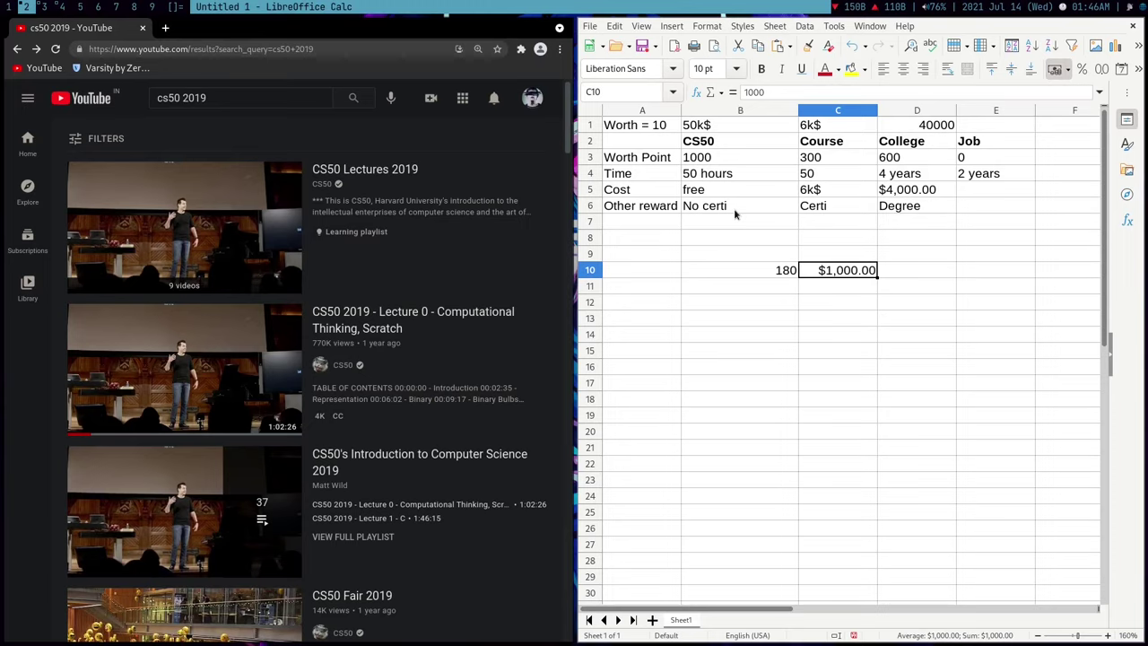
Step: Change CS50's worth point in B3 from 1000 to 2000
drag(714, 128, 712, 209)
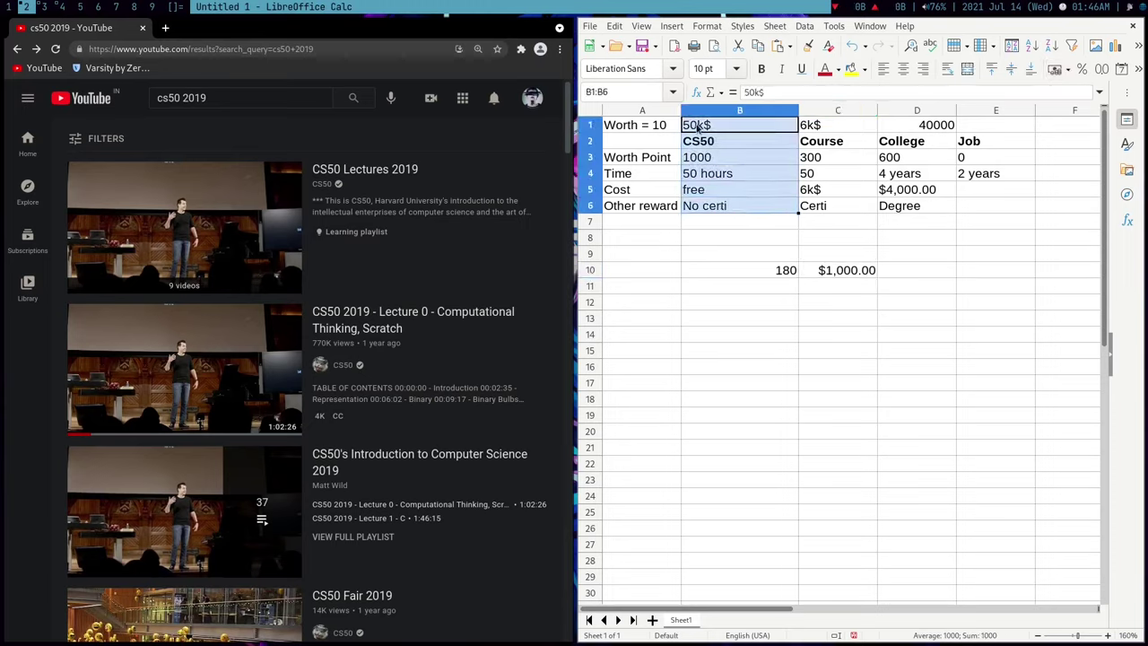
click(698, 128)
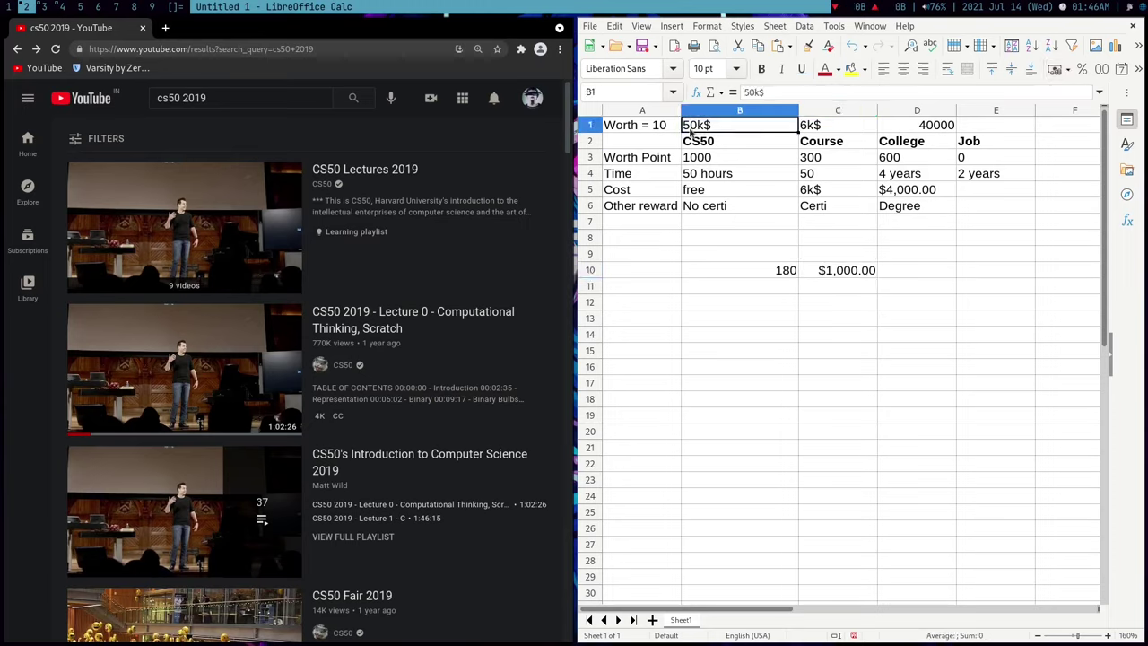
click(697, 176)
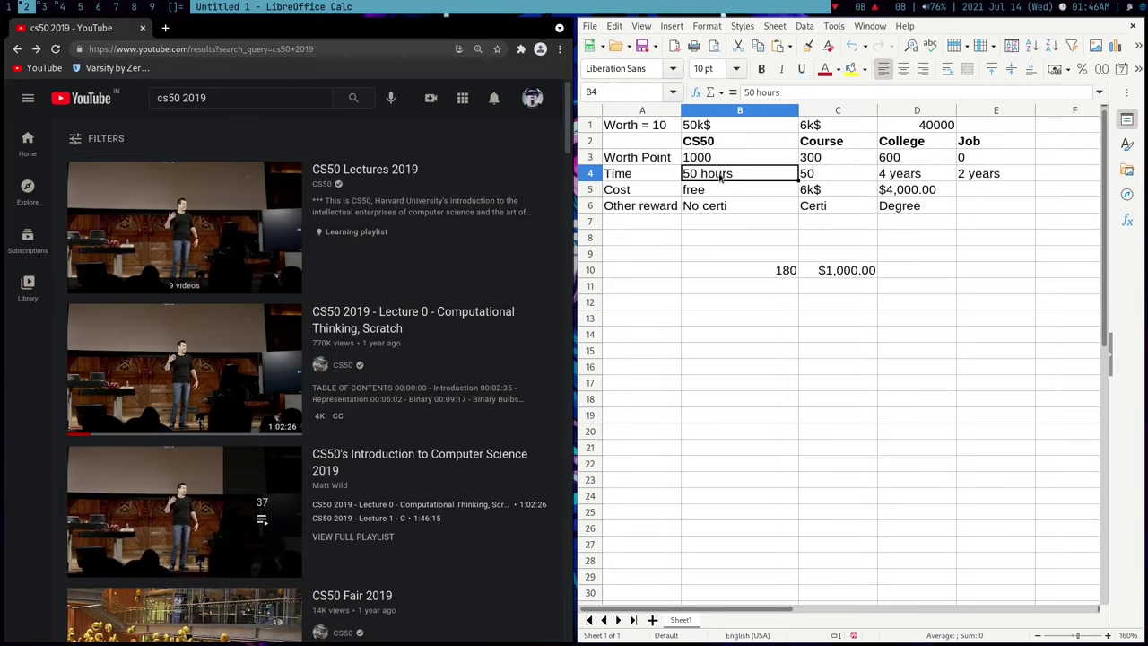
click(671, 130)
click(710, 163)
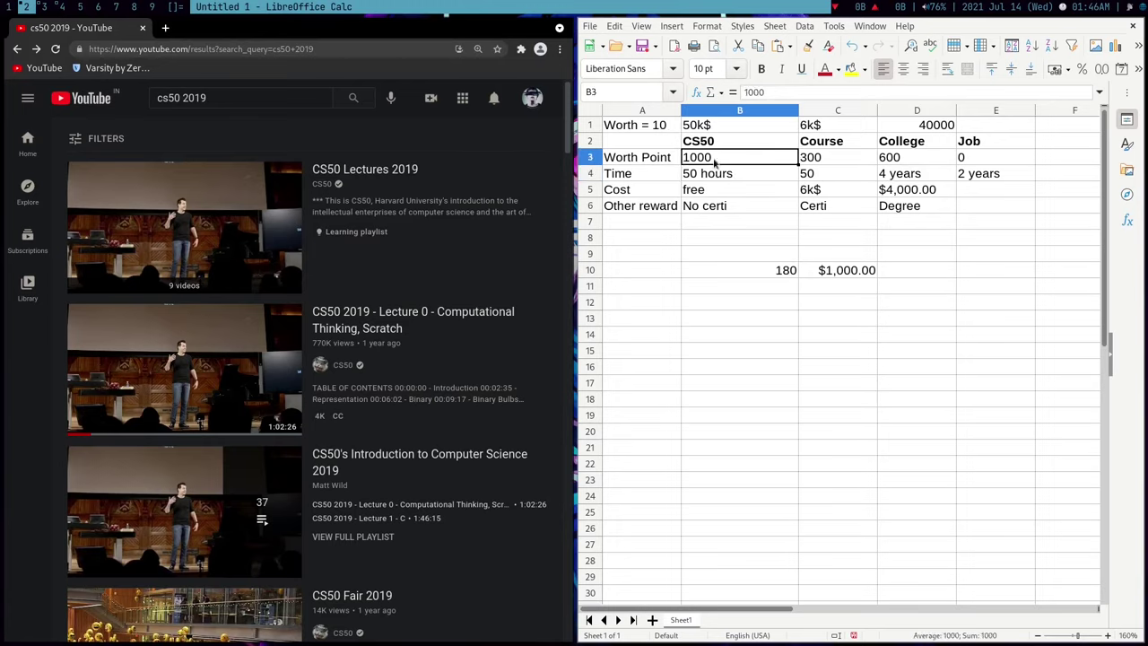
text(2000)
key(Return)
key(Up)
key(Right)
key(Right)
key(Right)
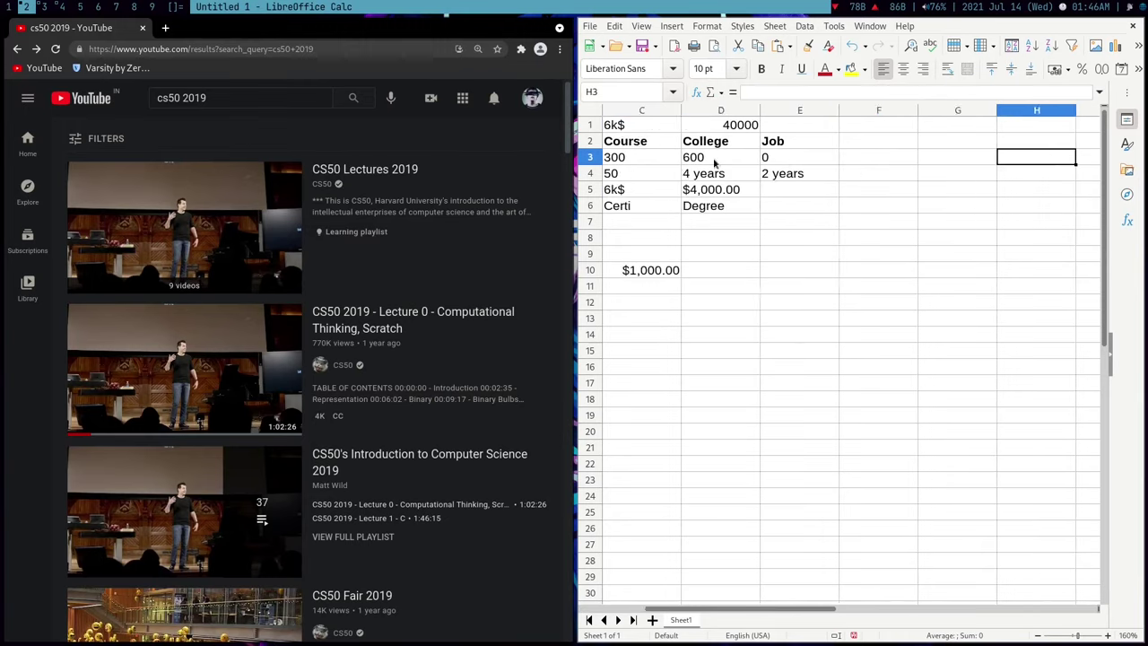
key(Right)
key(Left)
key(Left)
key(Left)
key(Left)
key(Left)
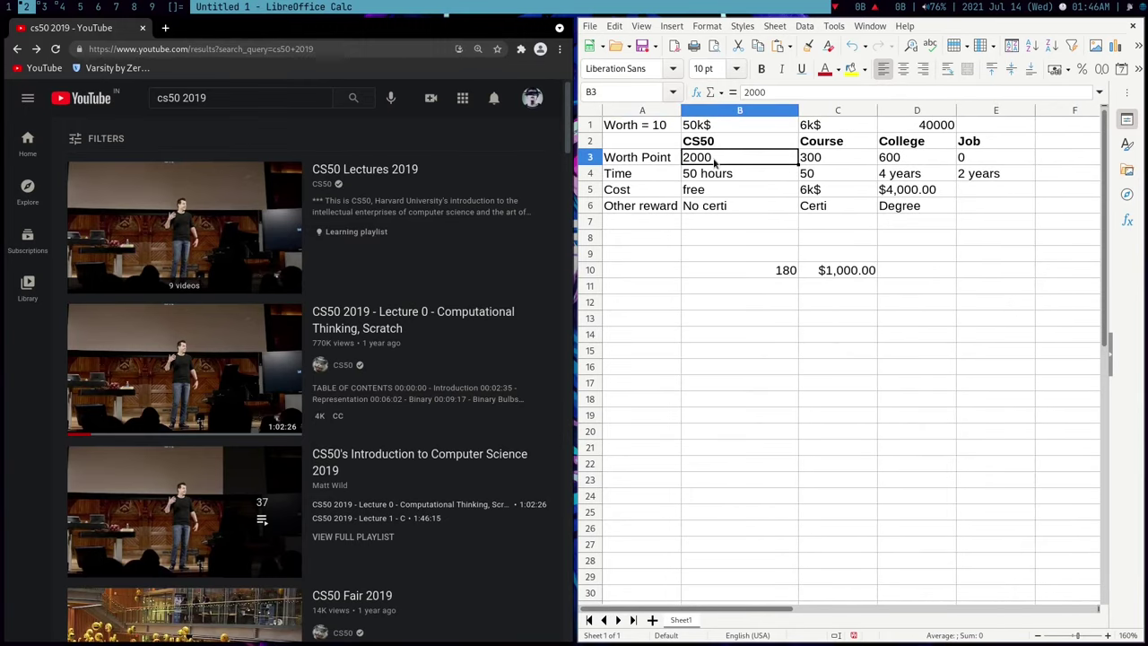
key(Right)
key(Right)
key(Right)
key(Left)
key(Left)
key(Left)
click(918, 190)
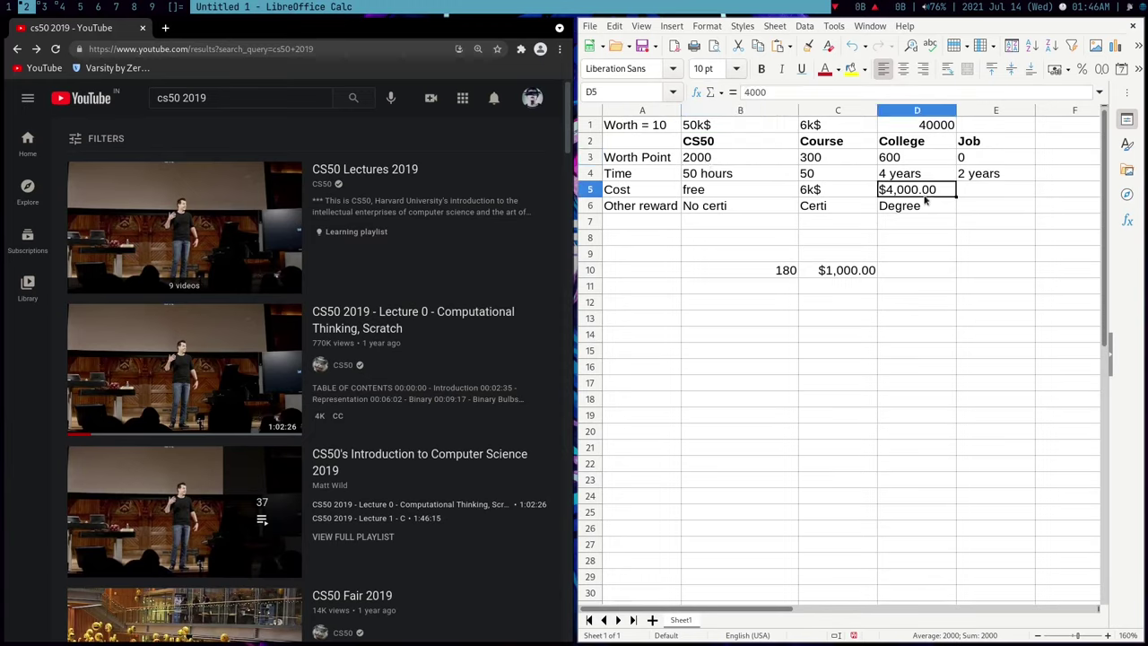
key(Up)
key(Up)
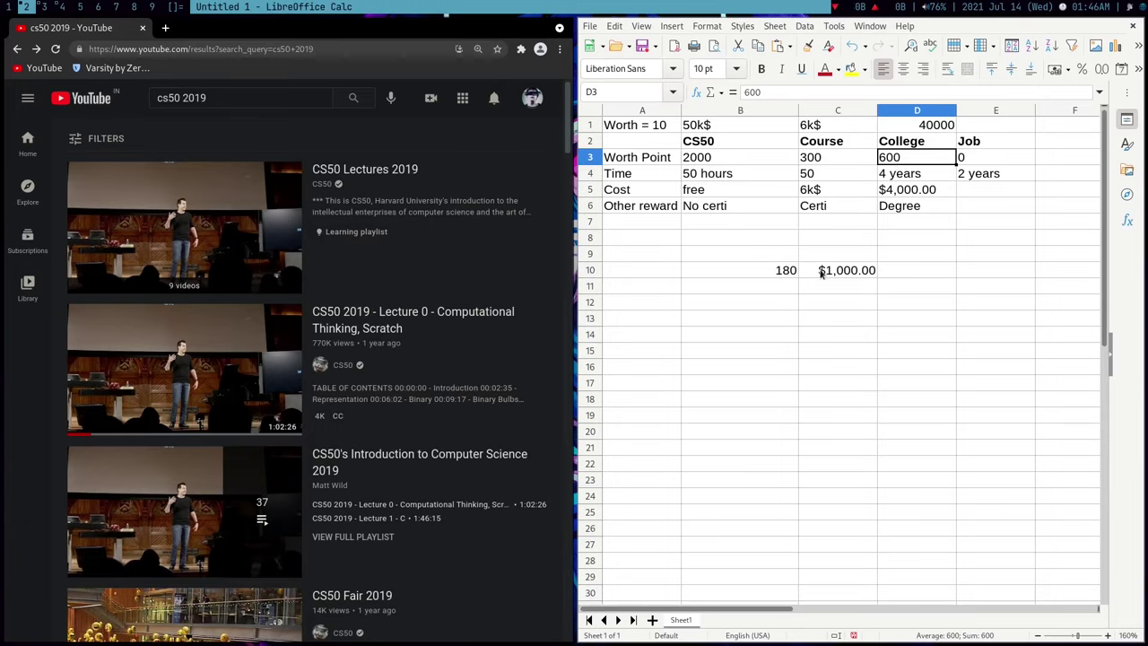
click(900, 178)
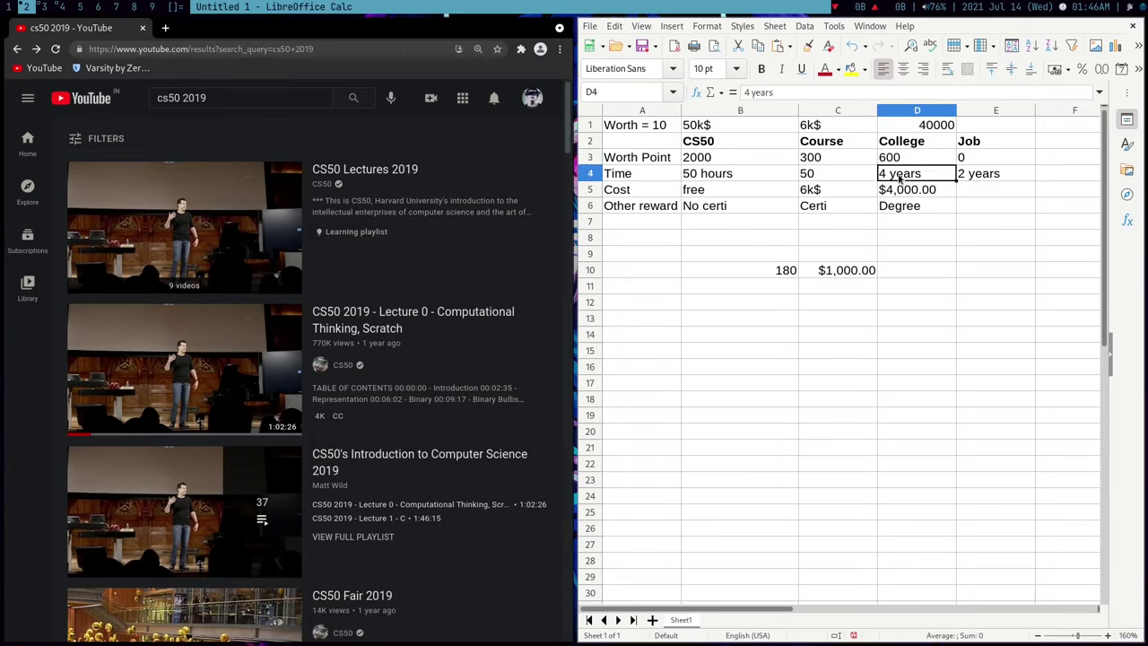
click(709, 178)
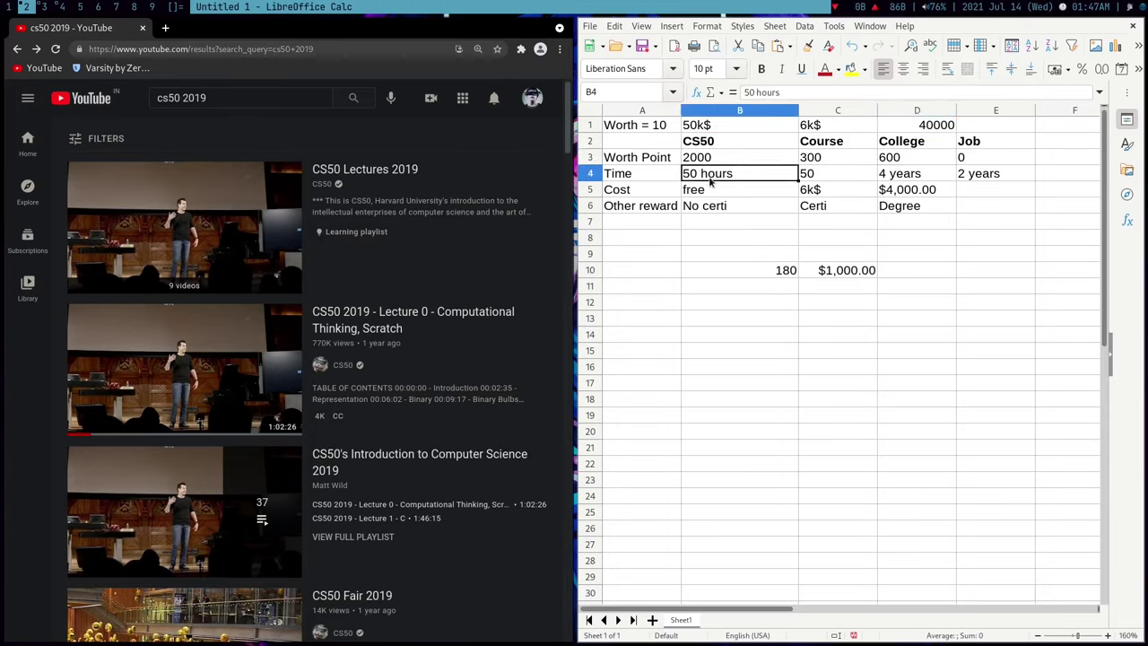
key(Up)
key(Up)
key(Up)
key(shift+Down)
key(shift+Down)
key(shift+Down)
key(shift+Down)
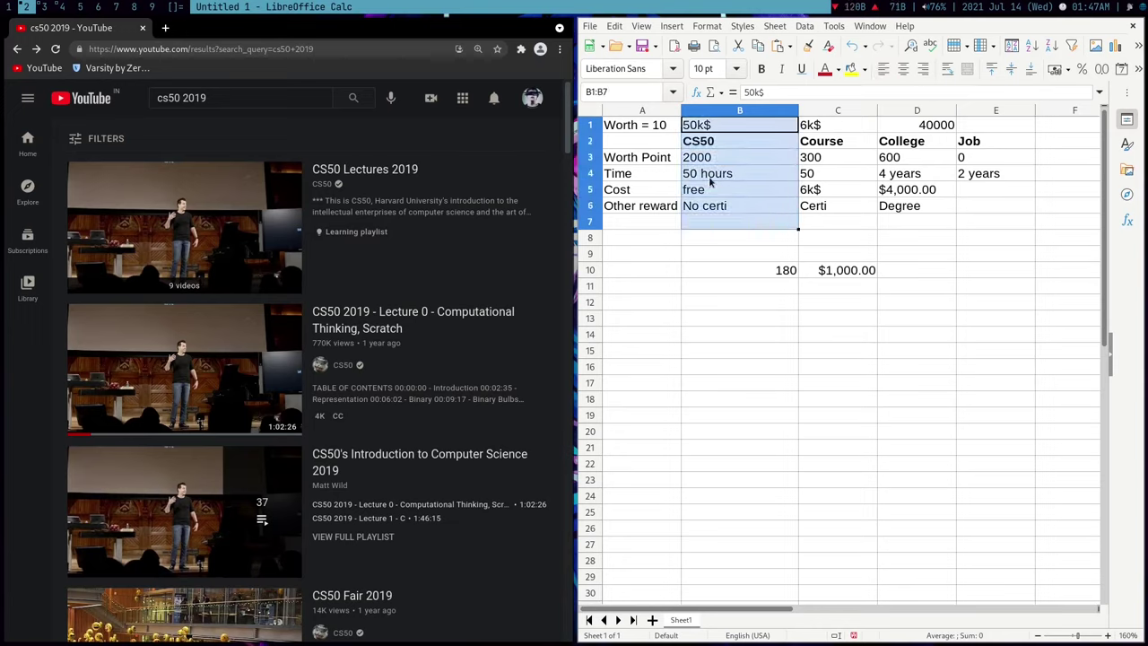
key(shift+Down)
key(shift+Down)
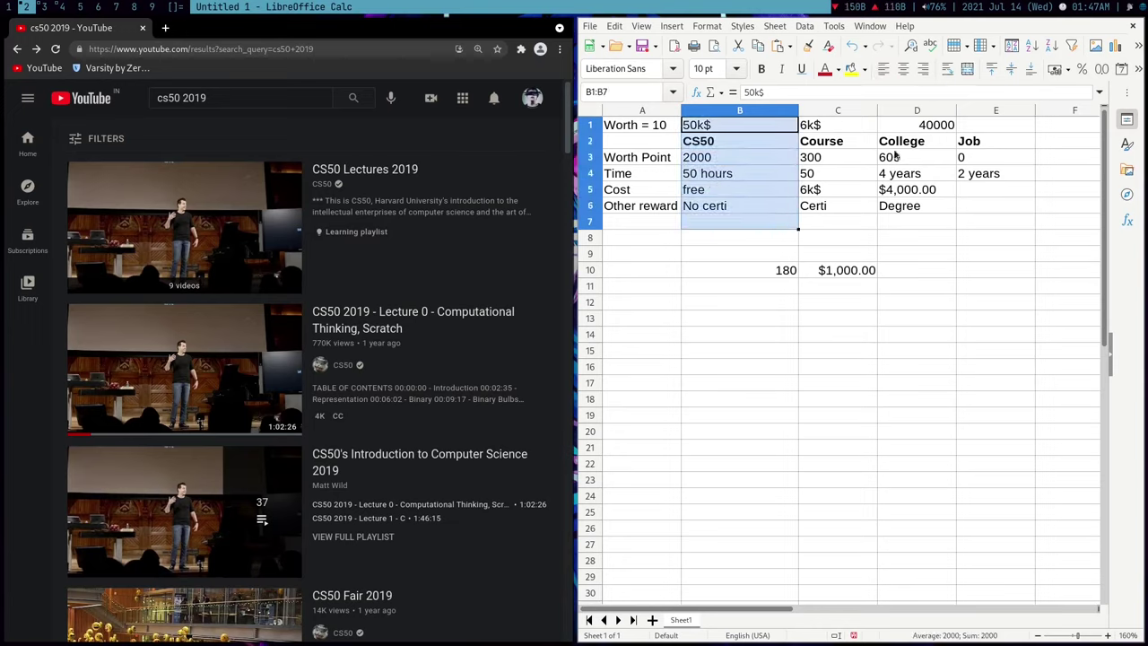
drag(897, 144, 914, 211)
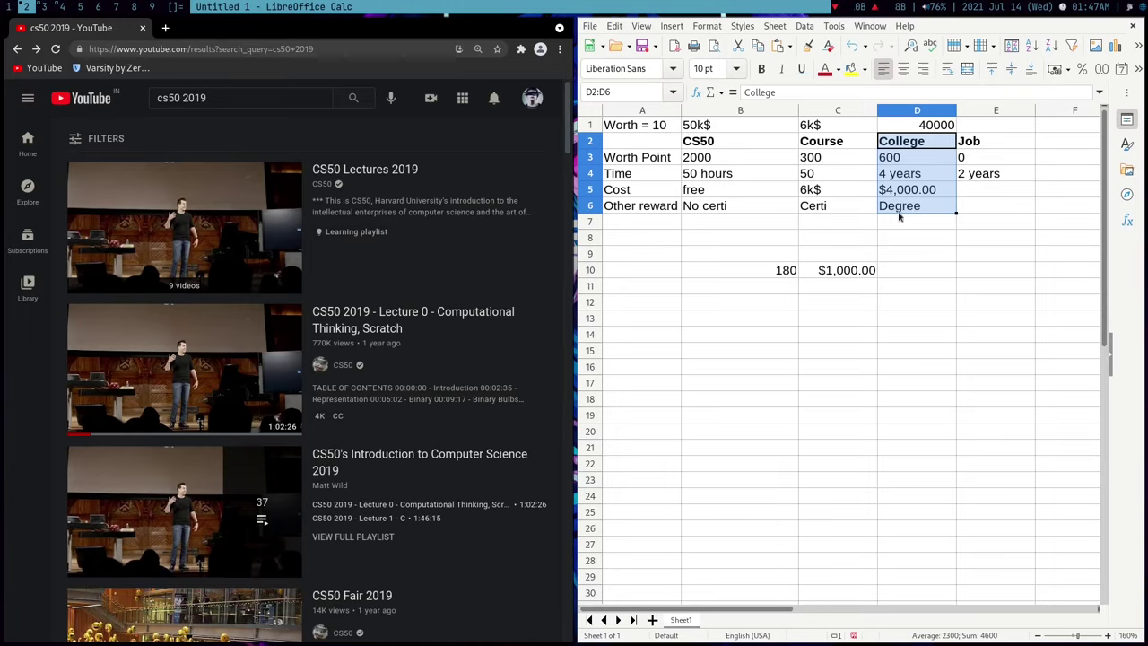
drag(842, 141, 842, 206)
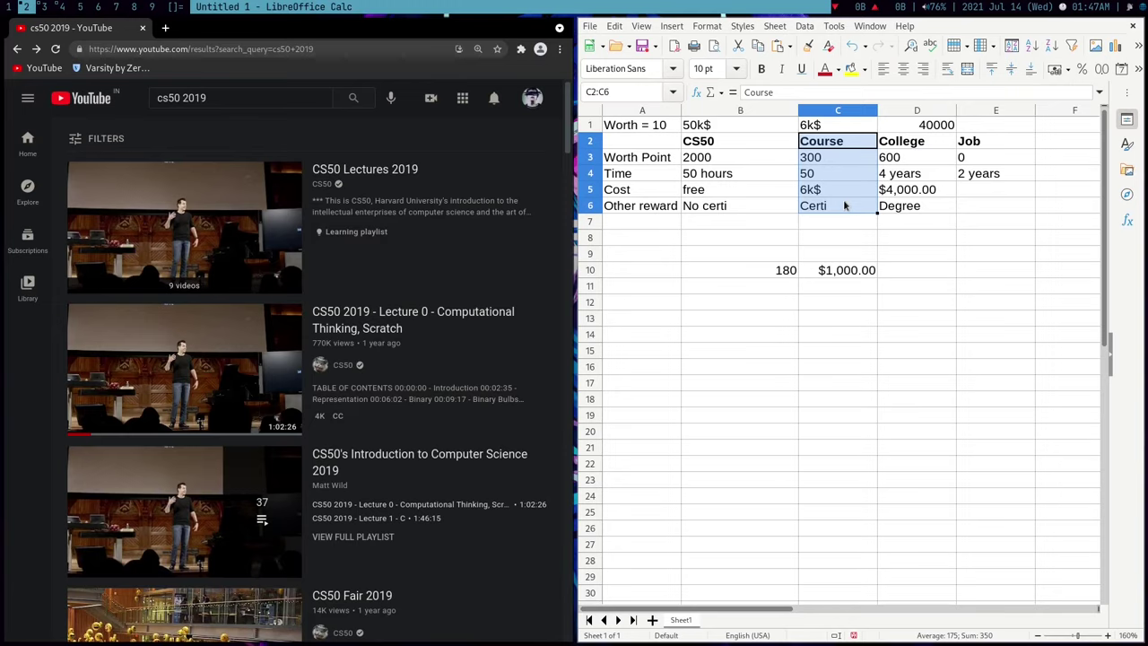
drag(709, 130, 704, 224)
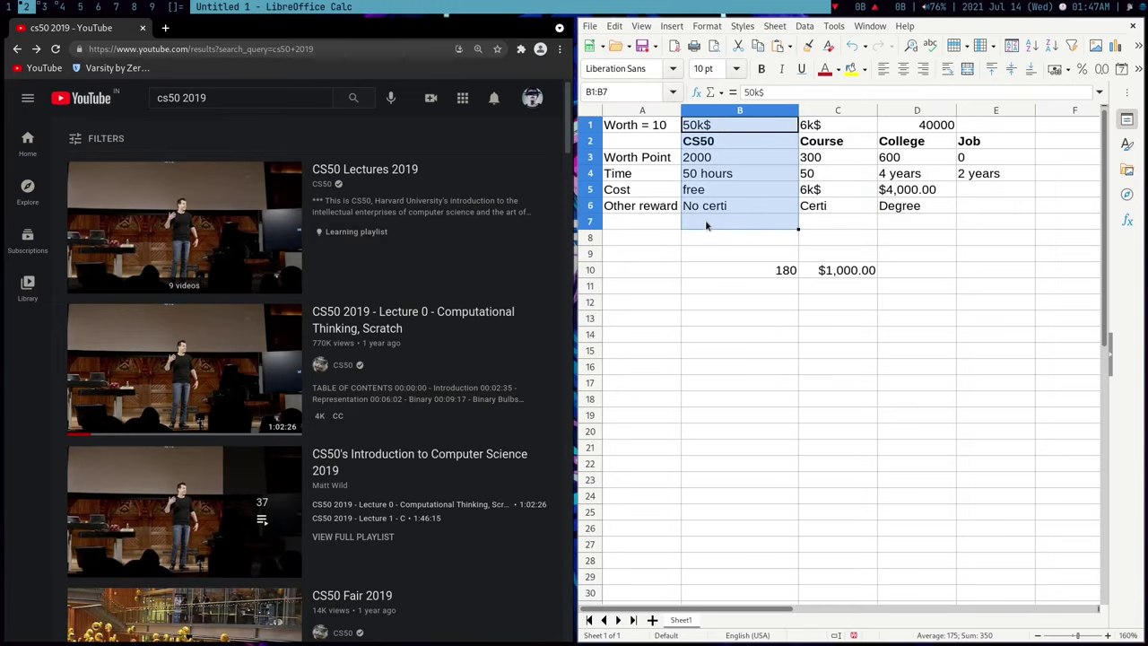
click(737, 177)
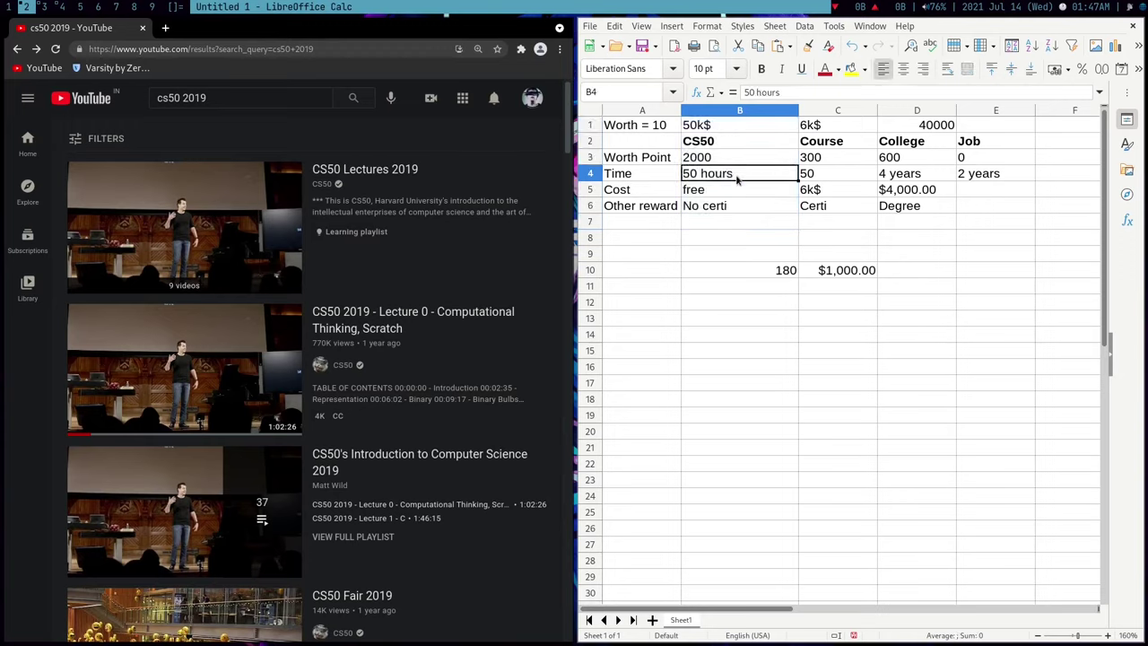
drag(734, 142, 730, 218)
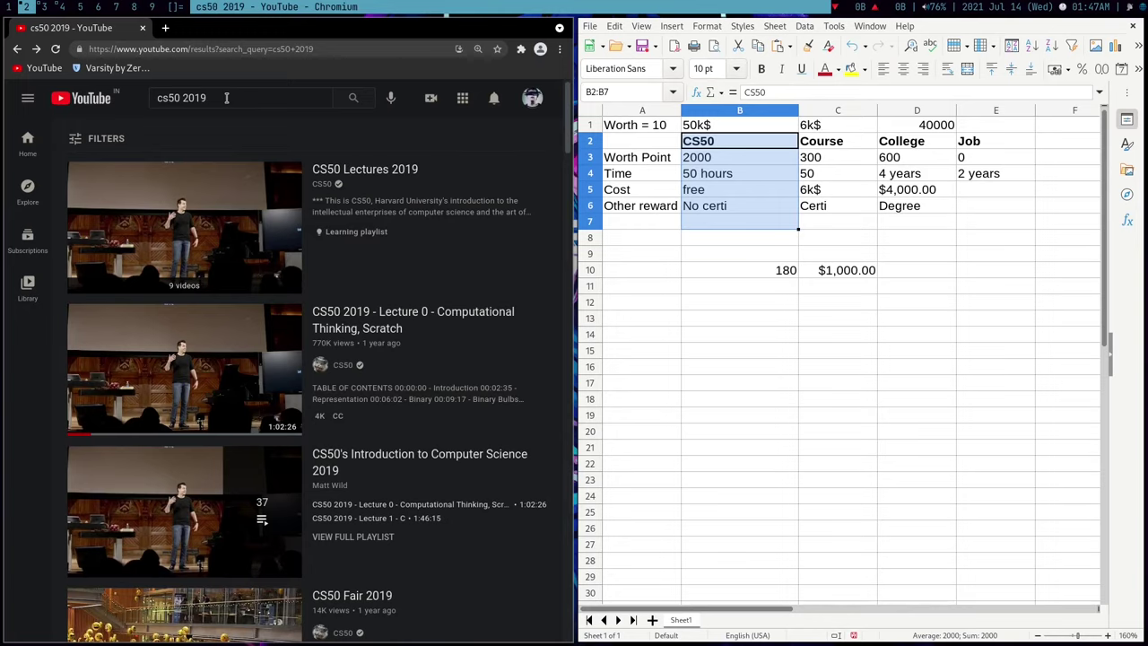
click(741, 204)
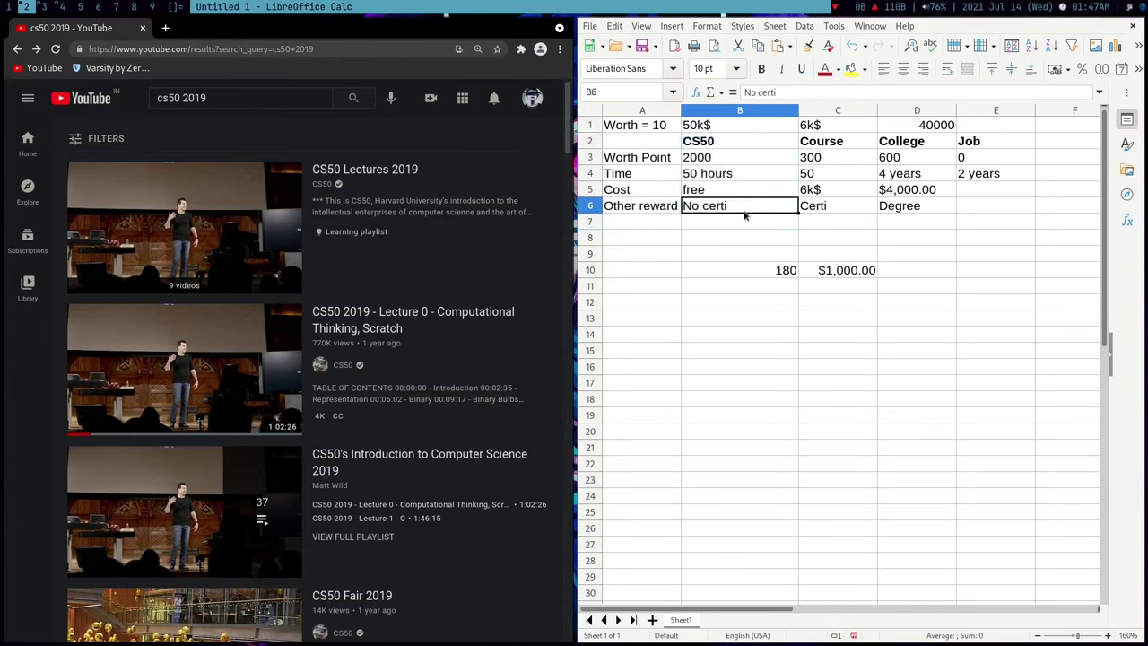
click(730, 178)
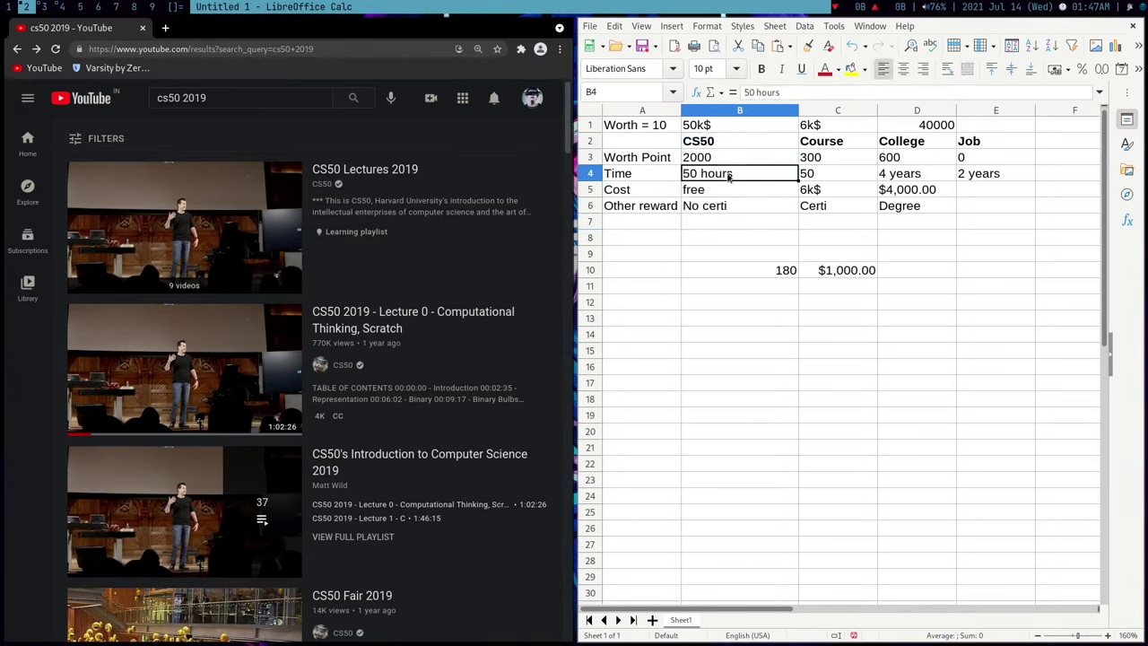
click(783, 272)
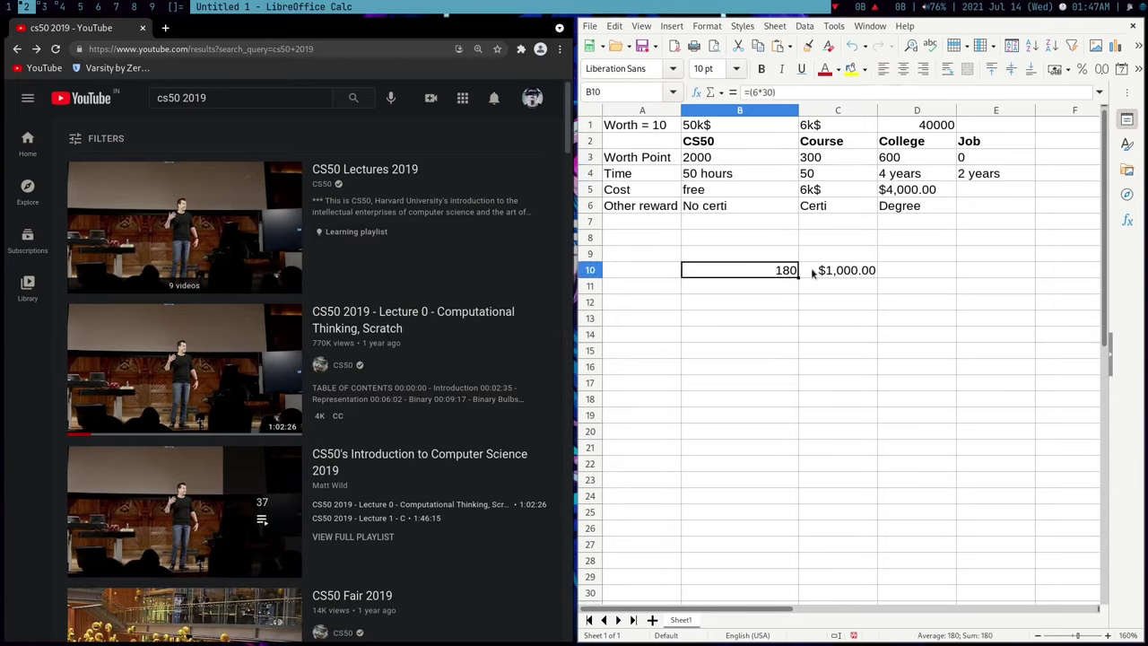
Step: Enter 0 in cell D10 under College
click(850, 275)
click(900, 275)
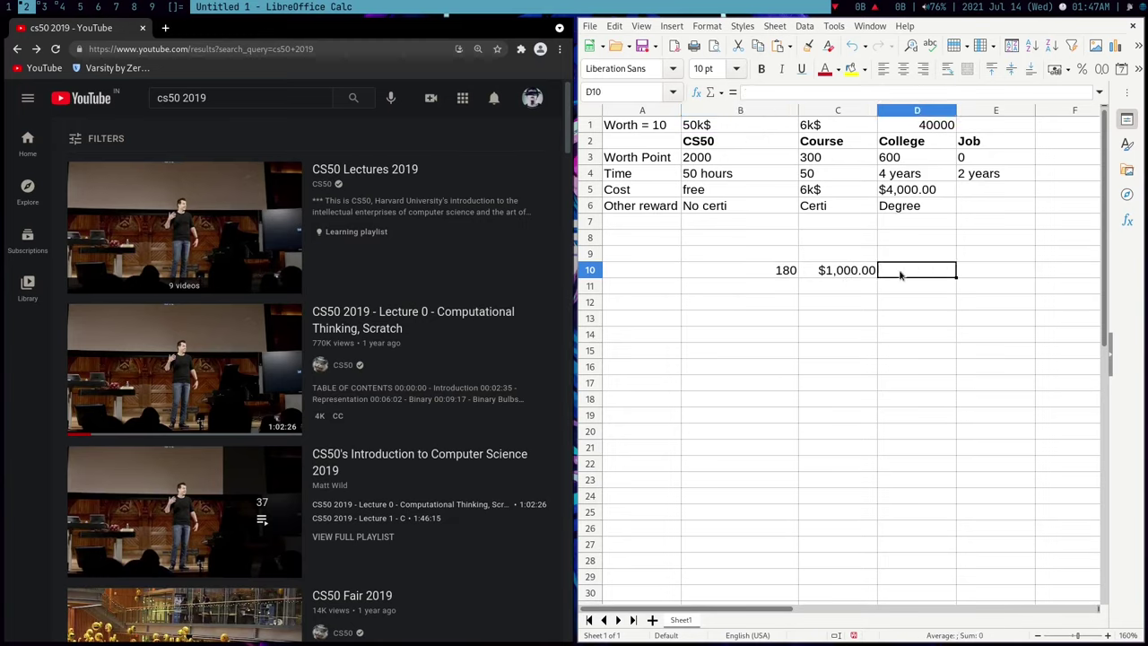
text(0)
key(Return)
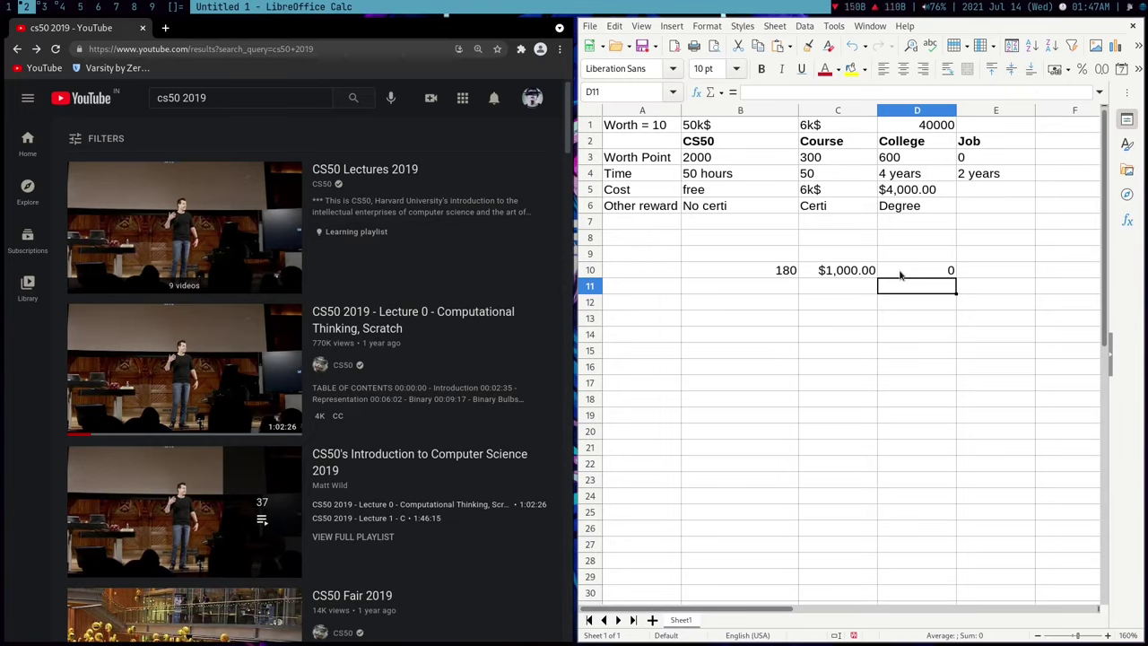
Step: Select the 180 and $1,000.00 figures in B10:C10, then return to D10
click(923, 274)
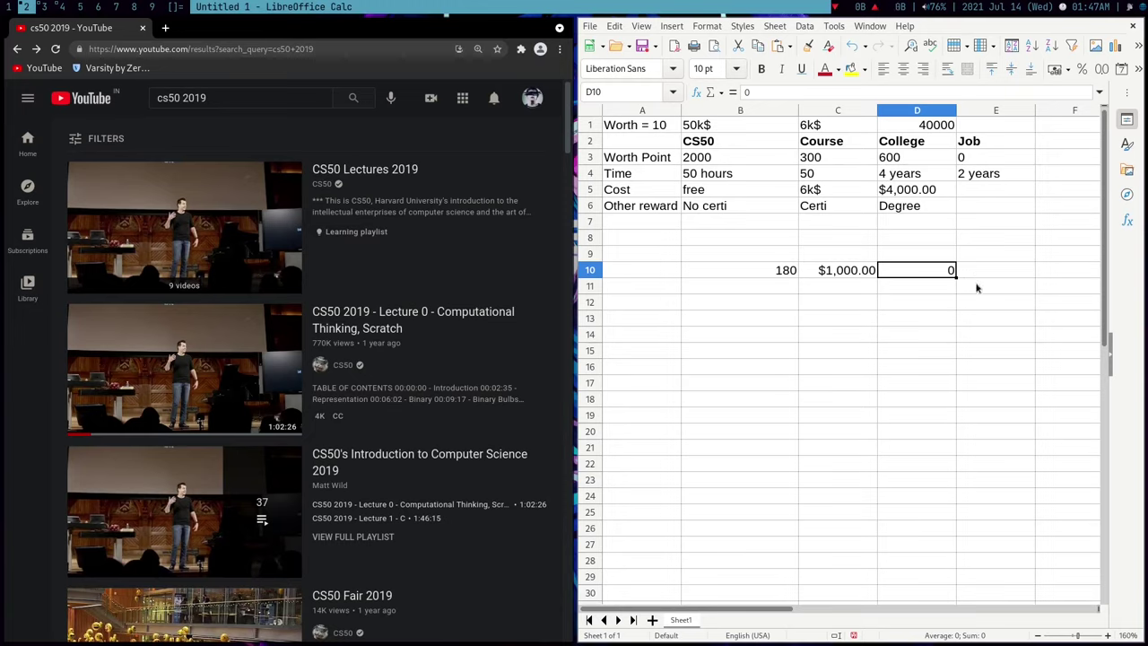
drag(851, 273, 747, 273)
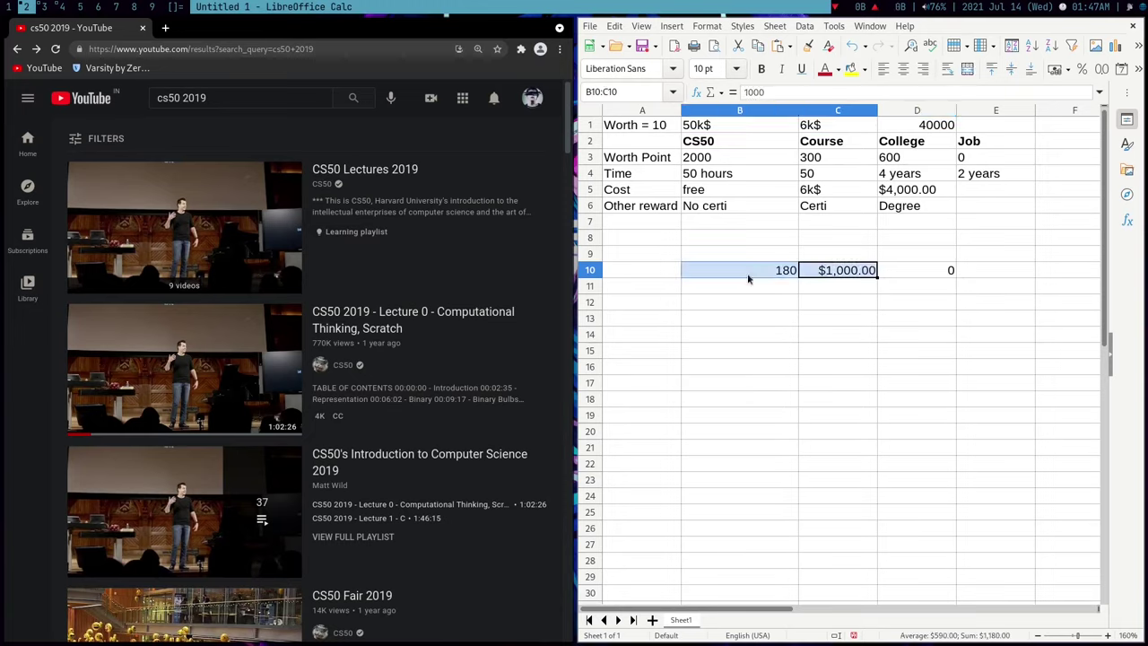
key(Right)
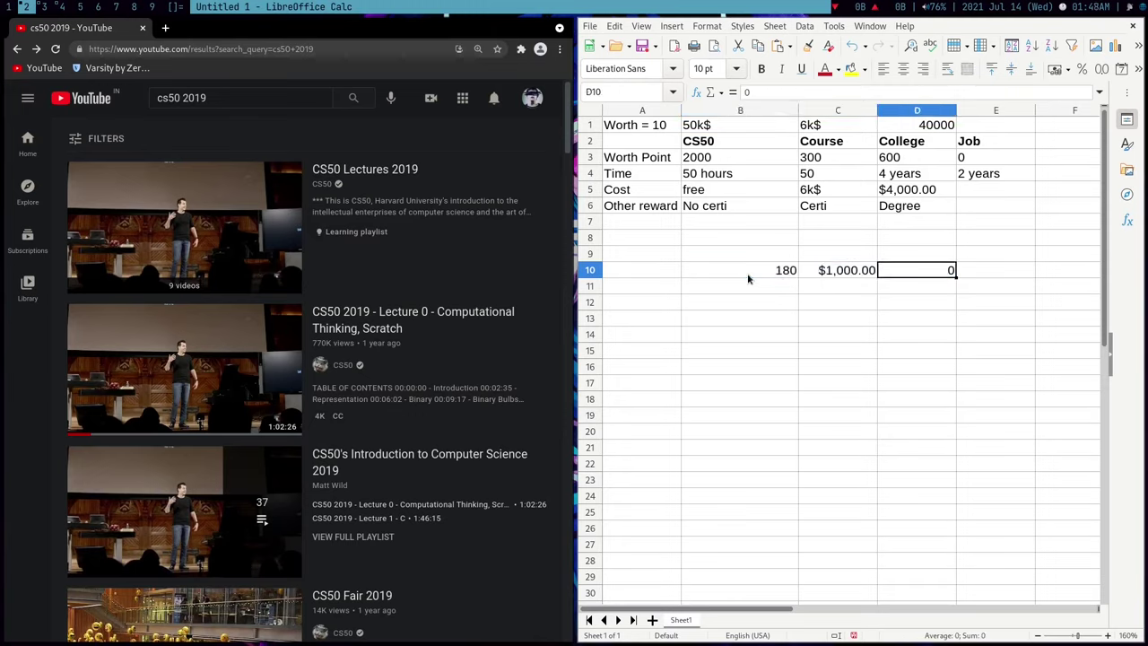
key(Down)
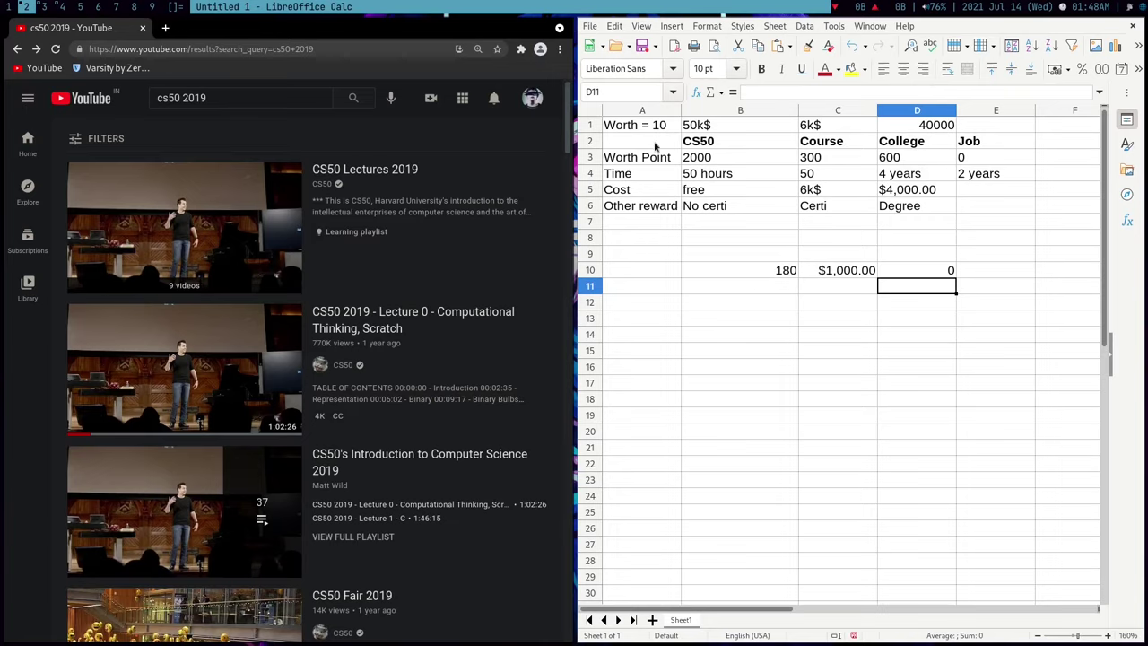
drag(921, 147, 921, 153)
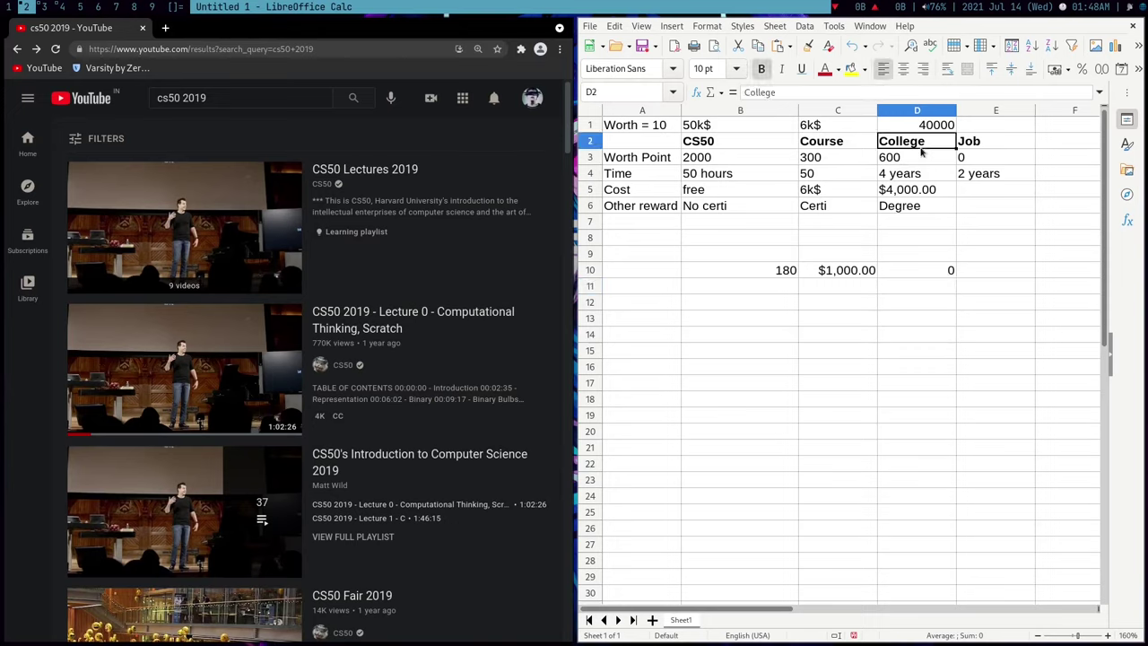
key(shift+Down)
key(shift+Down)
key(shift+Down)
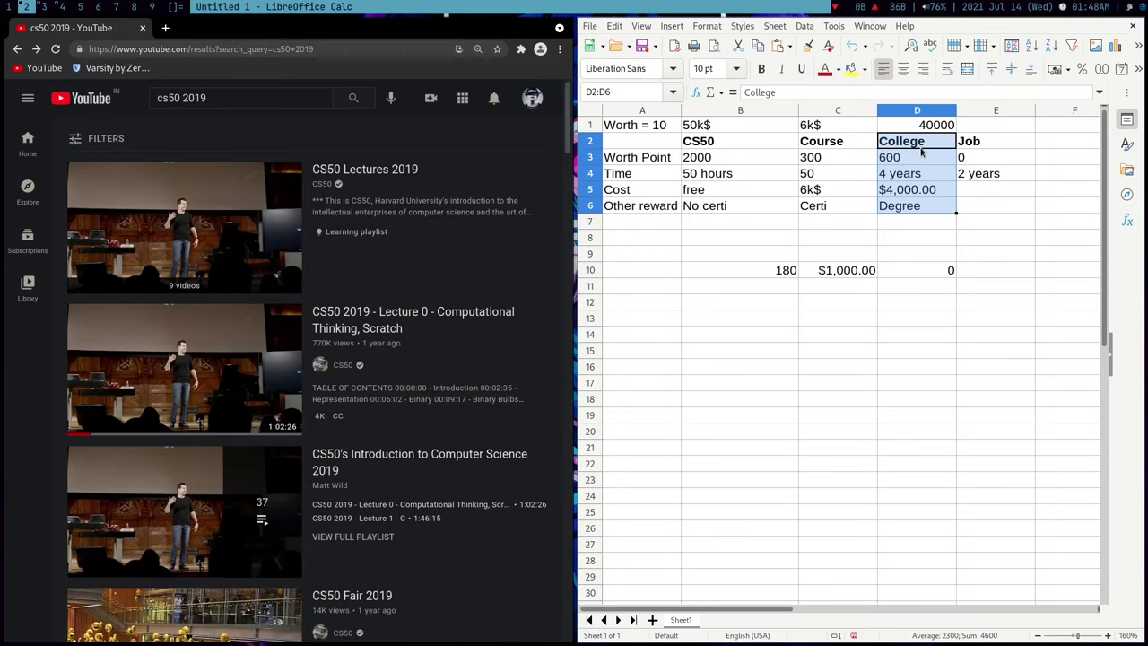
click(653, 159)
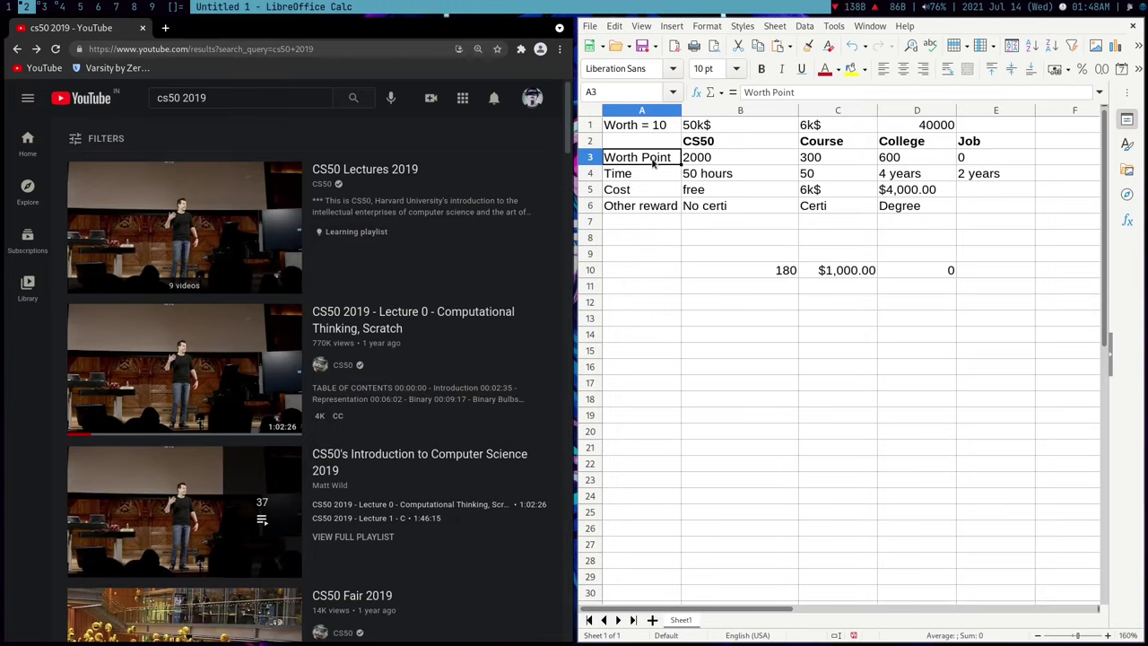
key(Down)
key(Right)
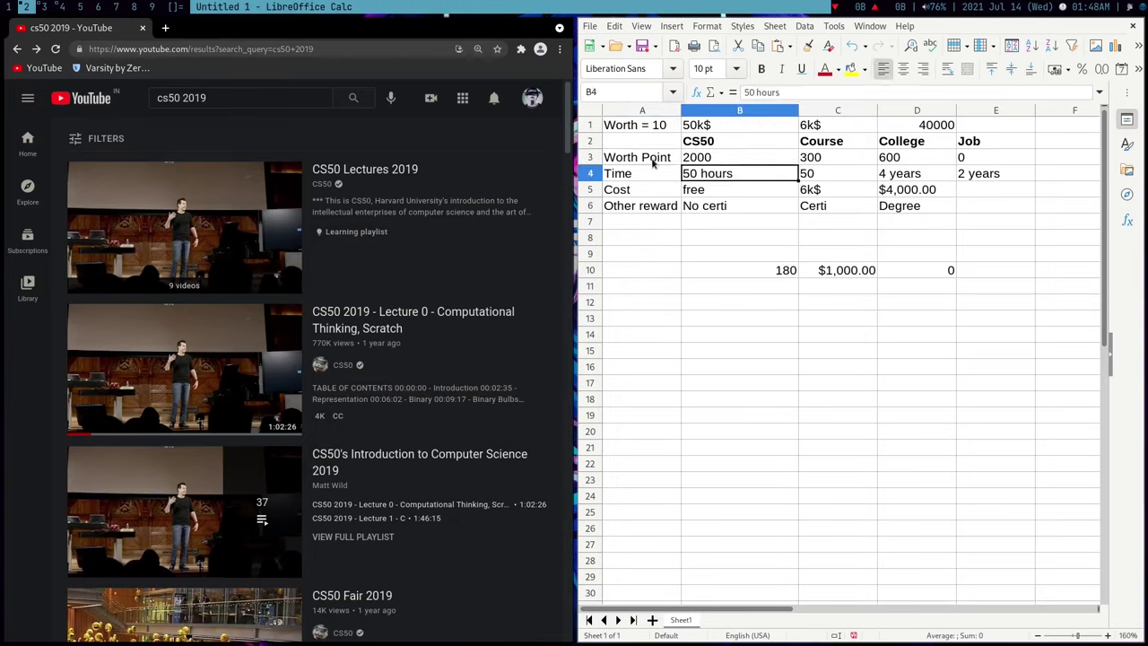
key(Right)
key(Right)
key(Right)
key(Left)
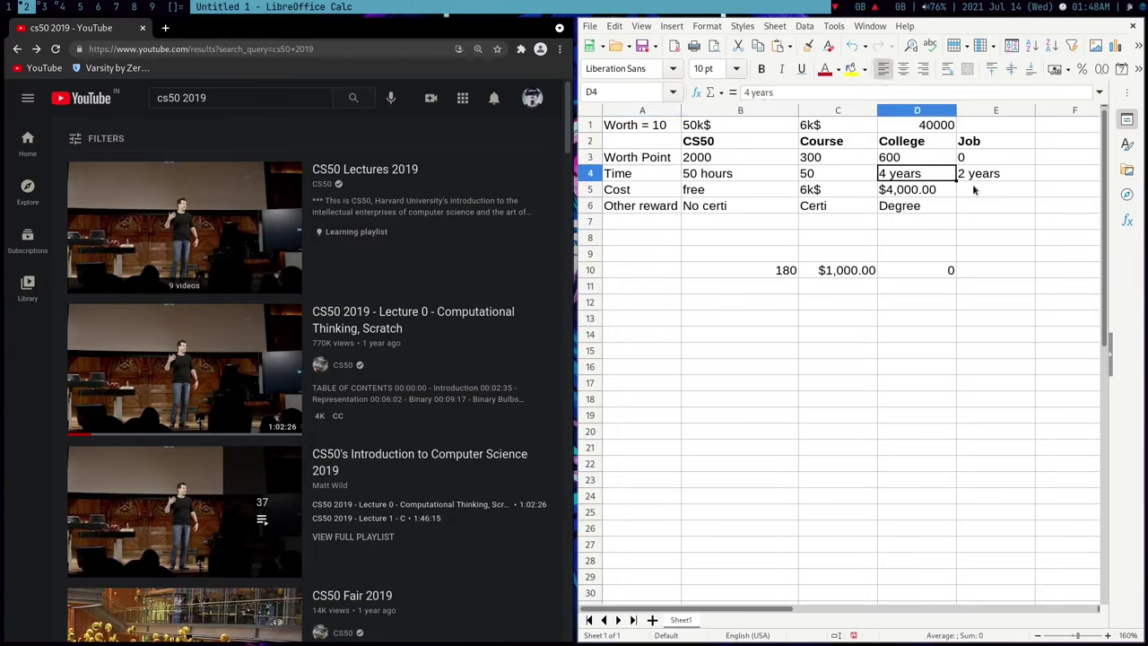
drag(914, 194, 904, 185)
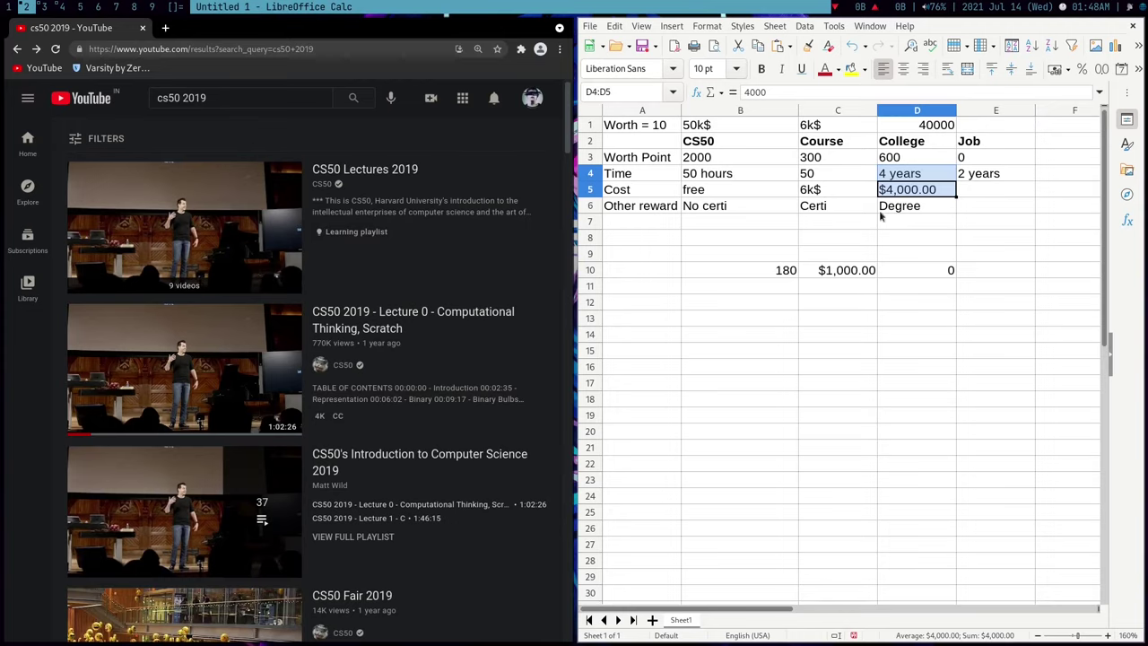
drag(708, 140, 724, 242)
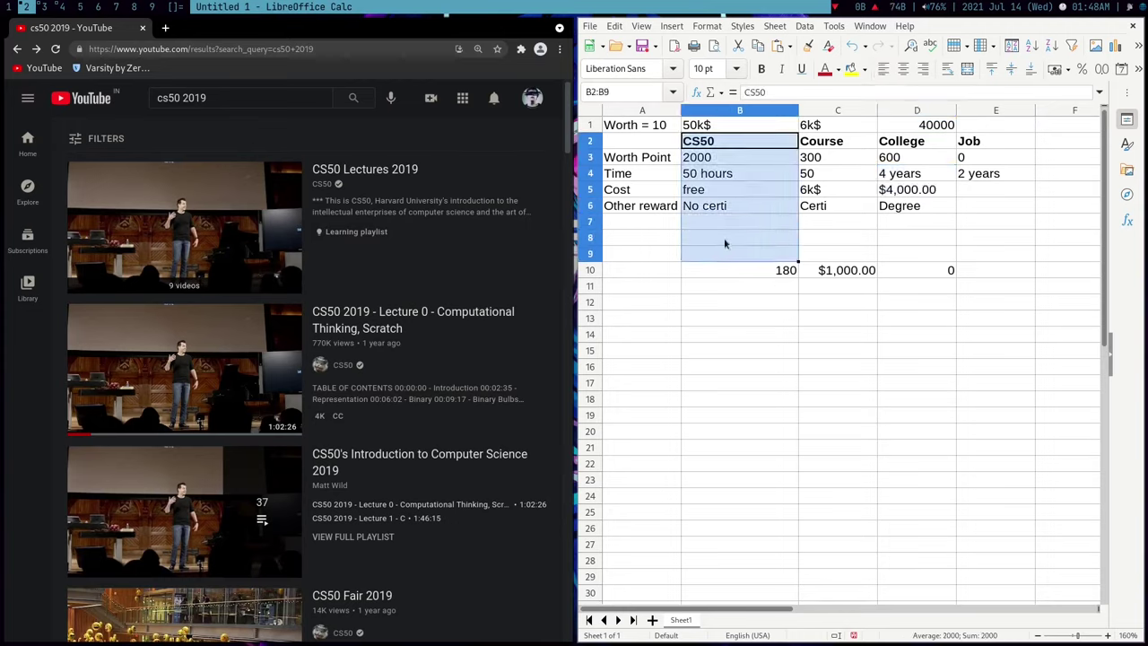
scroll(229, 273, down, 1)
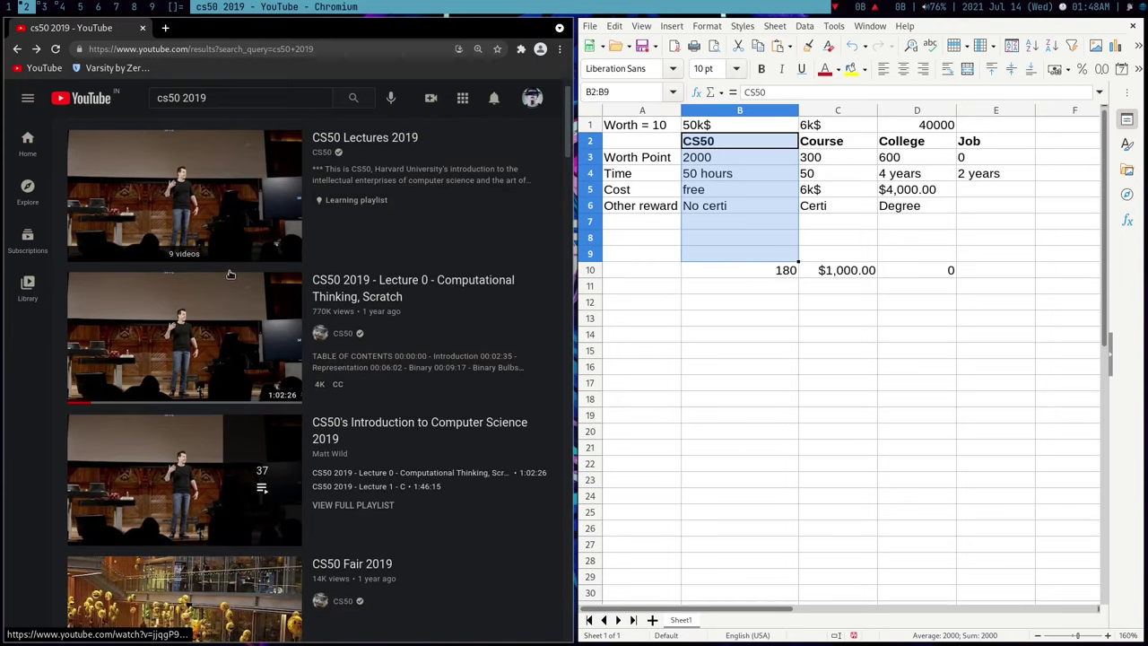
scroll(231, 271, up, 1)
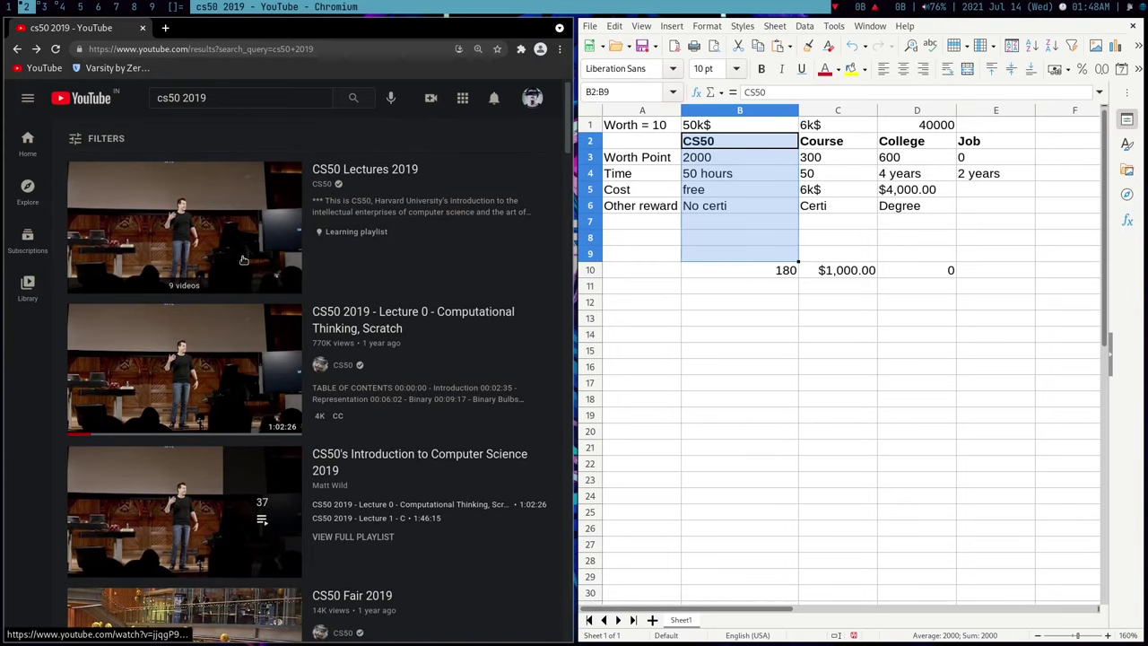
drag(753, 270, 816, 271)
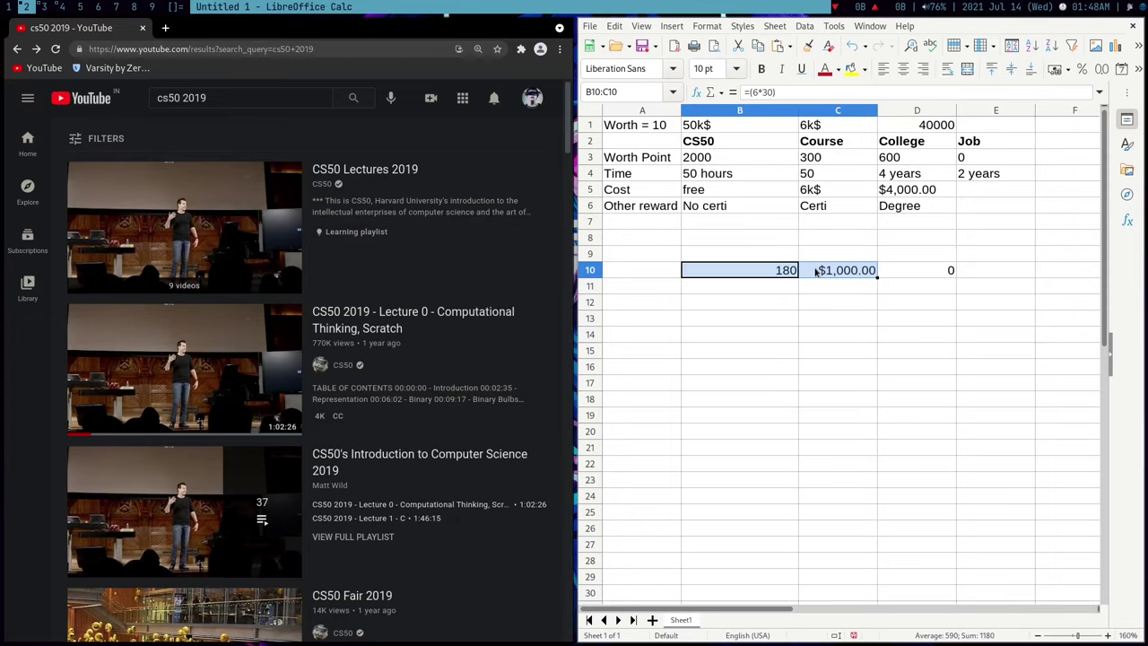
click(655, 130)
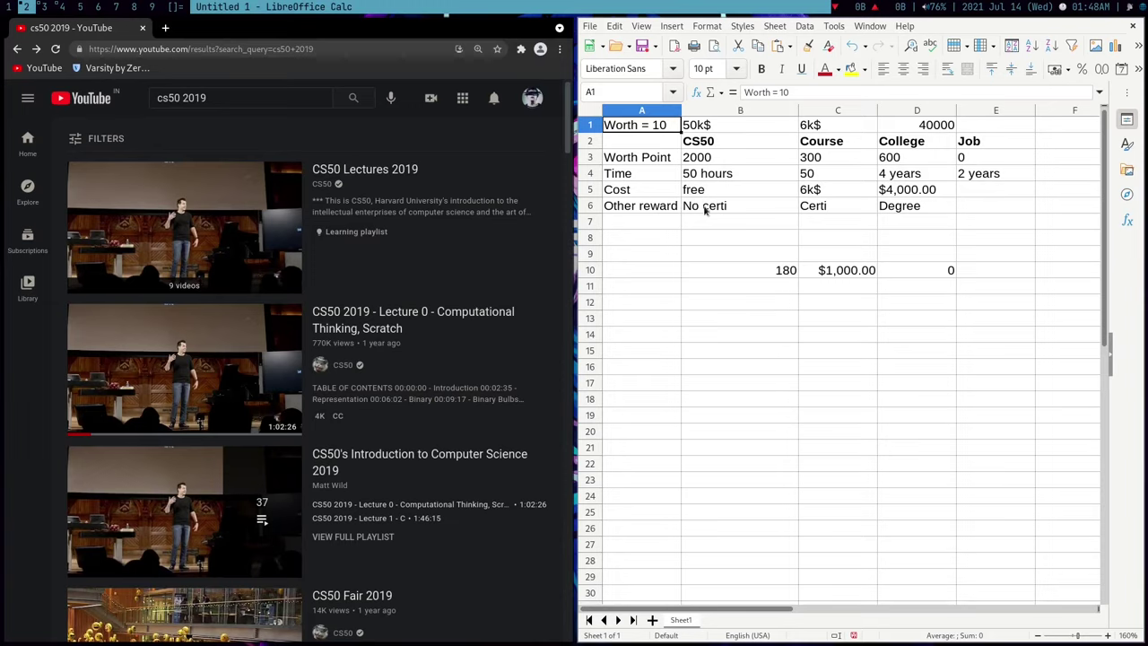
click(718, 175)
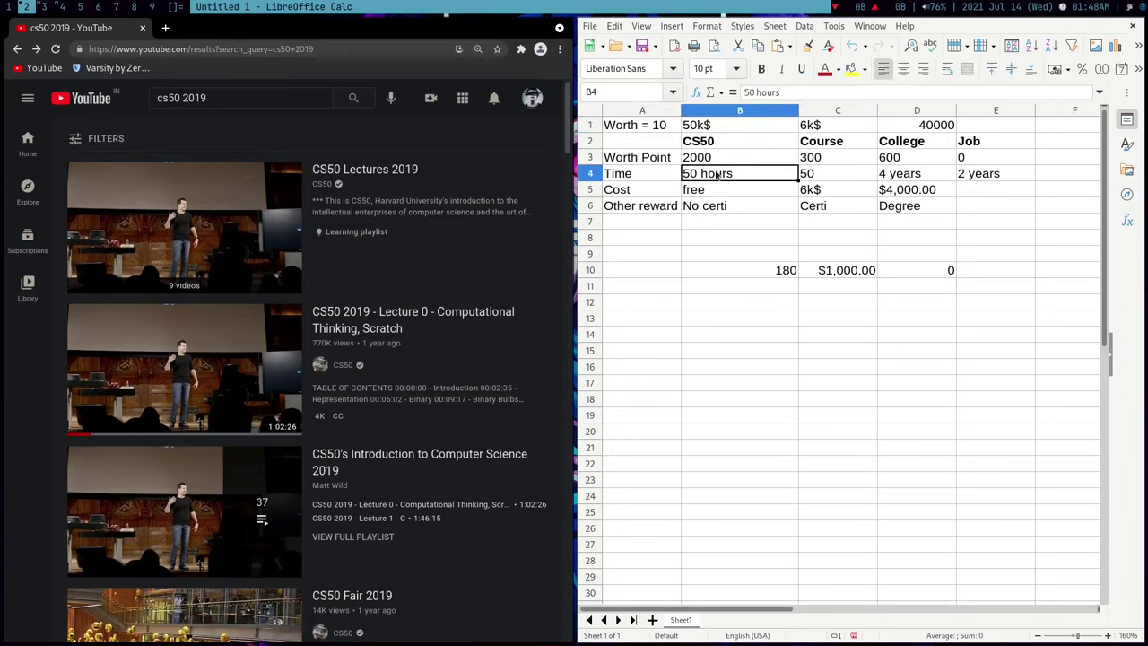
click(786, 276)
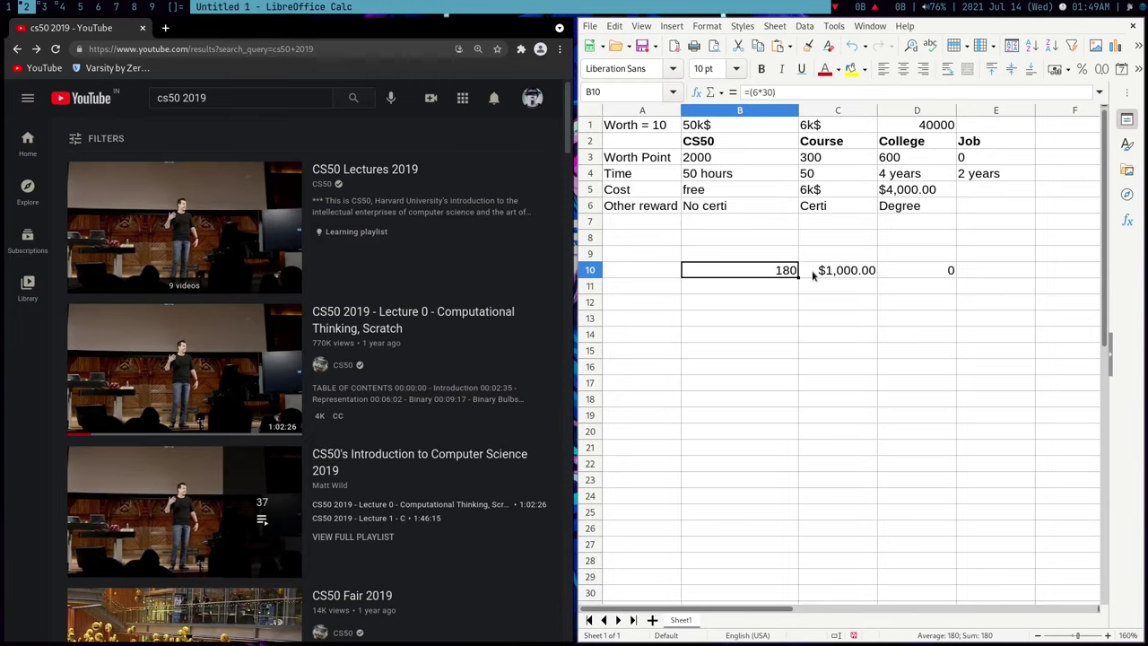
shift+click(812, 276)
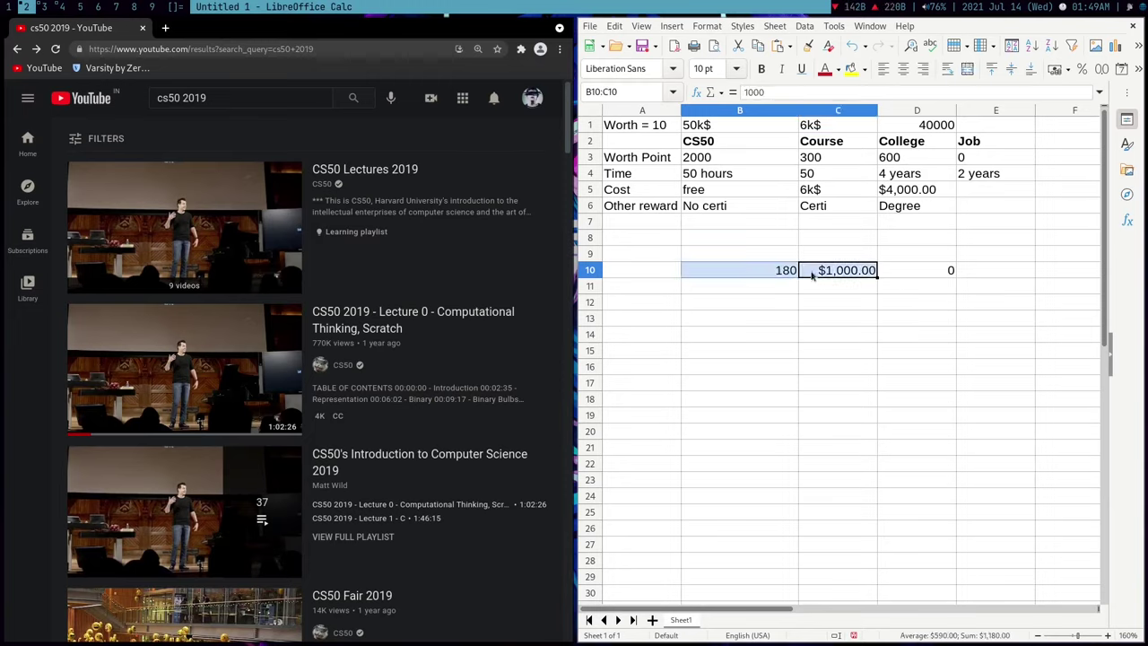
click(698, 176)
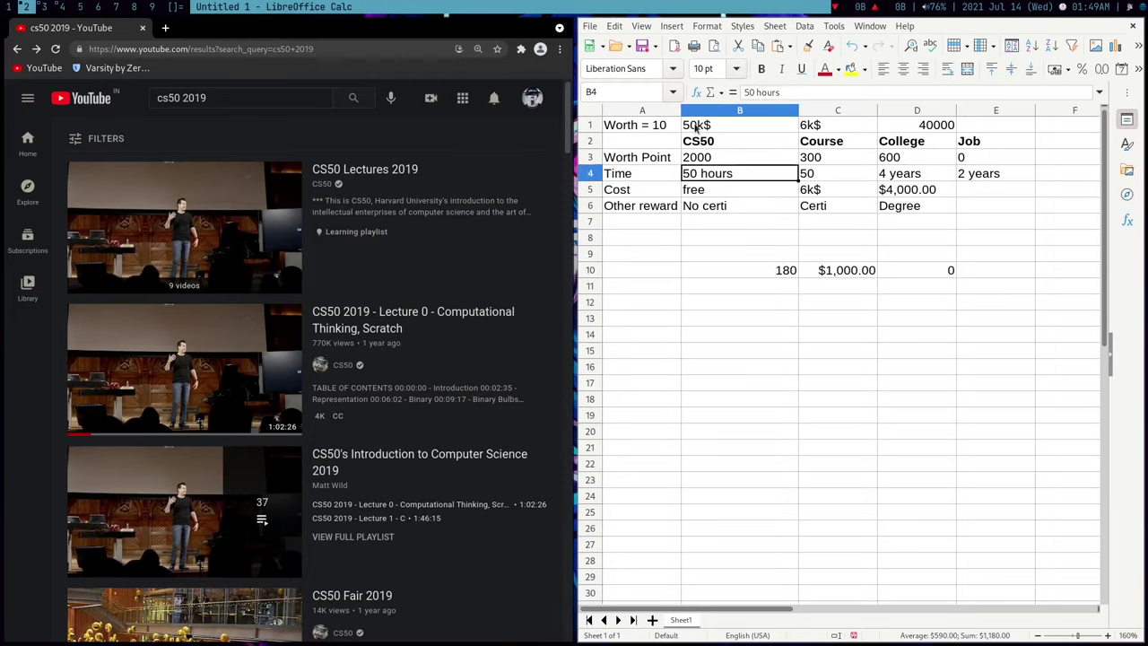
drag(696, 128, 697, 205)
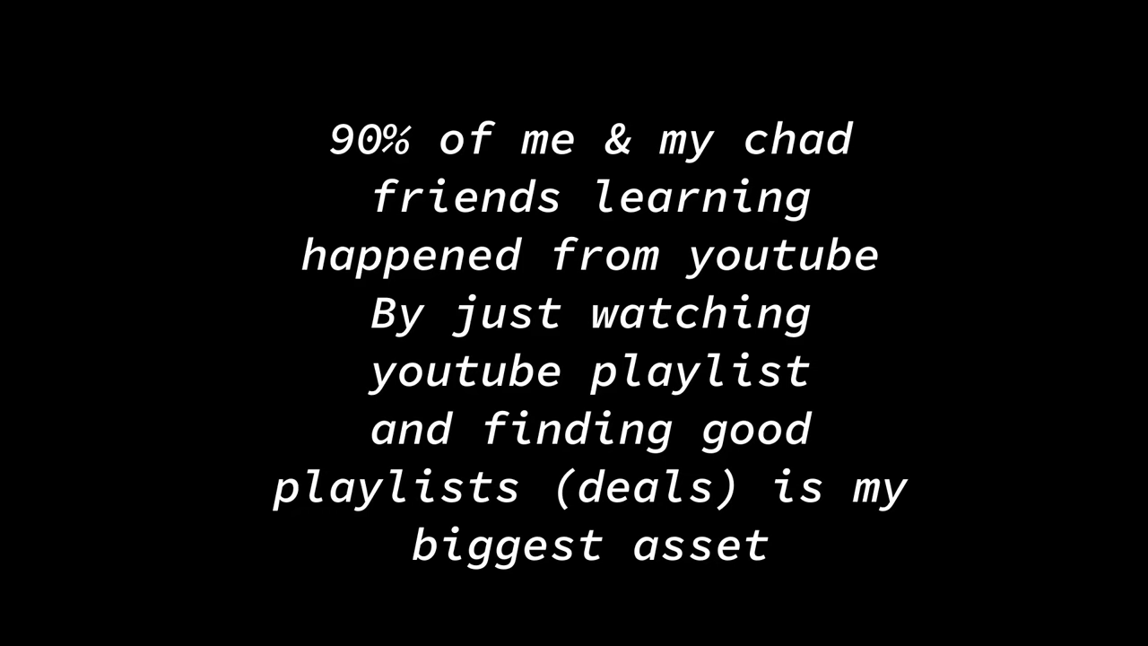